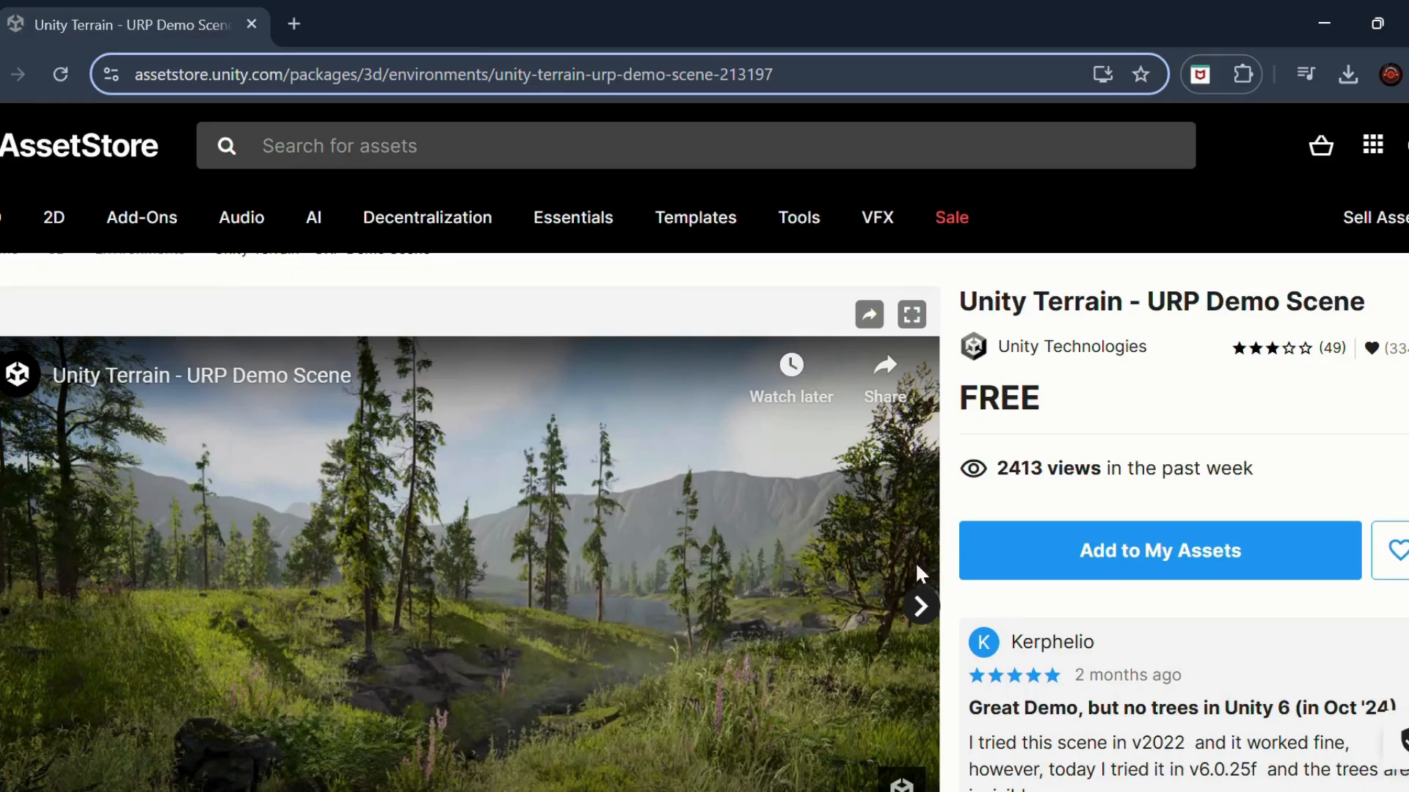
# Step: Look over the Unity Terrain - URP Demo Scene asset page and briefly play its preview video
pyautogui.scroll(-3, 914, 561)
pyautogui.scroll(2, 1056, 653)
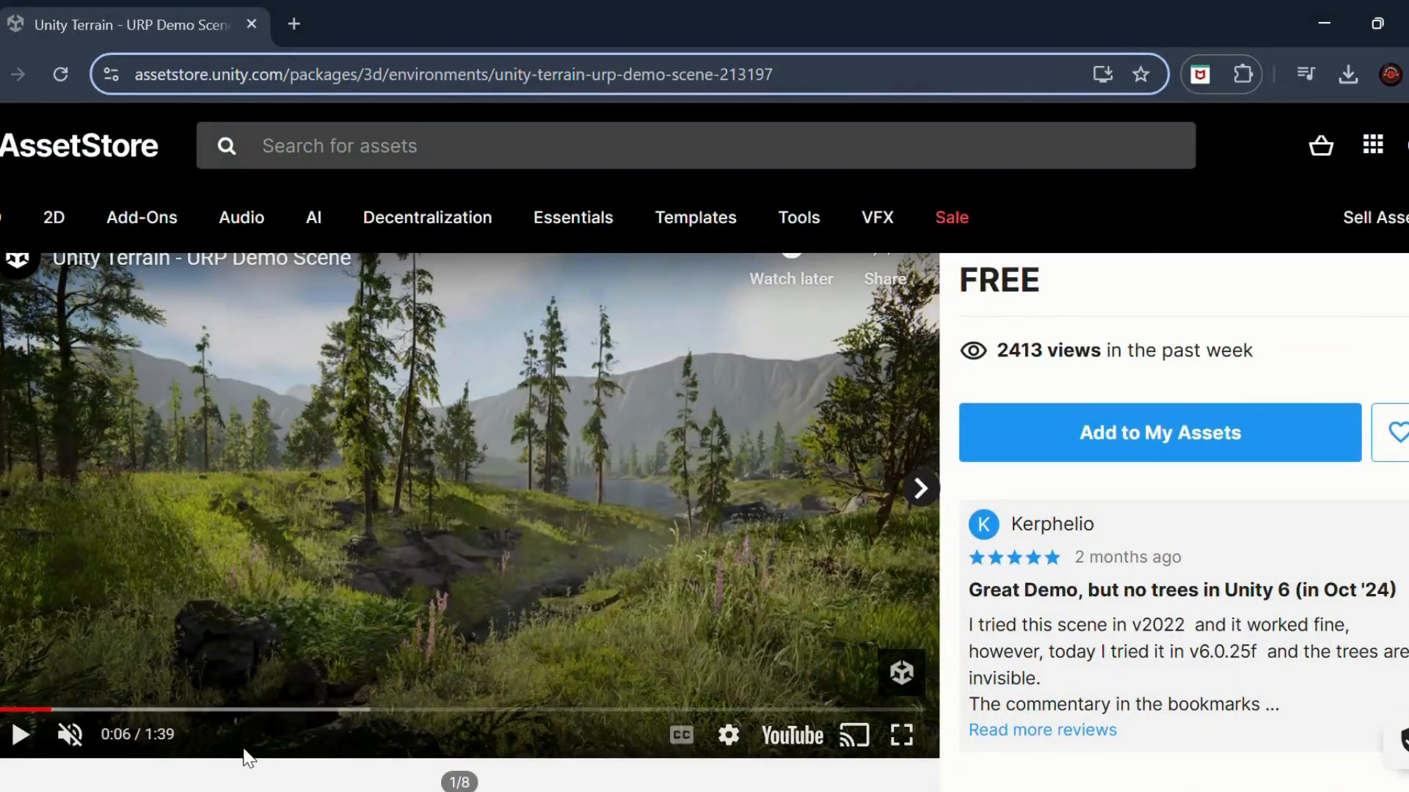
pyautogui.click(21, 734)
pyautogui.click(21, 735)
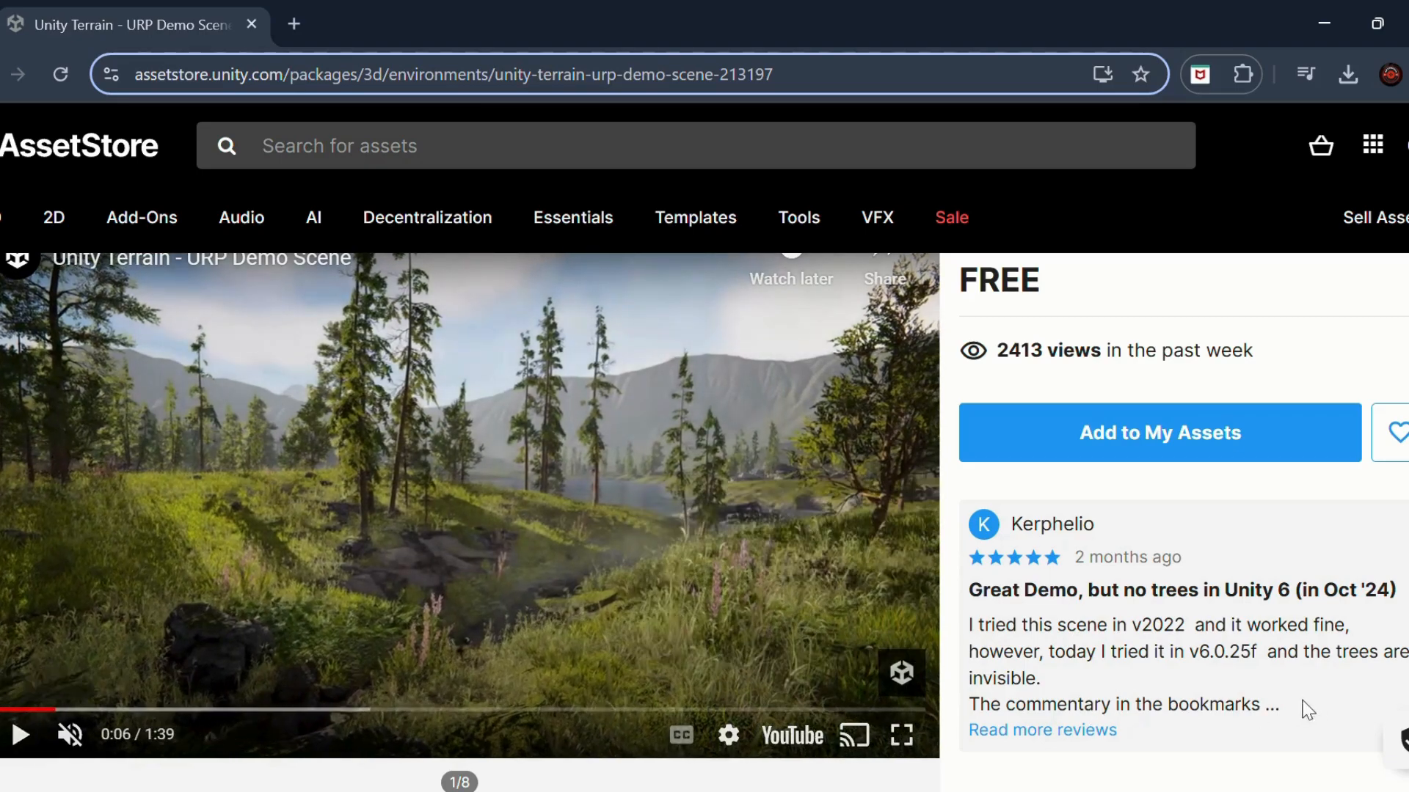
# Step: Sign in to the Unity Asset Store with the existing Google account
pyautogui.scroll(3, 1186, 676)
pyautogui.moveTo(1401, 196)
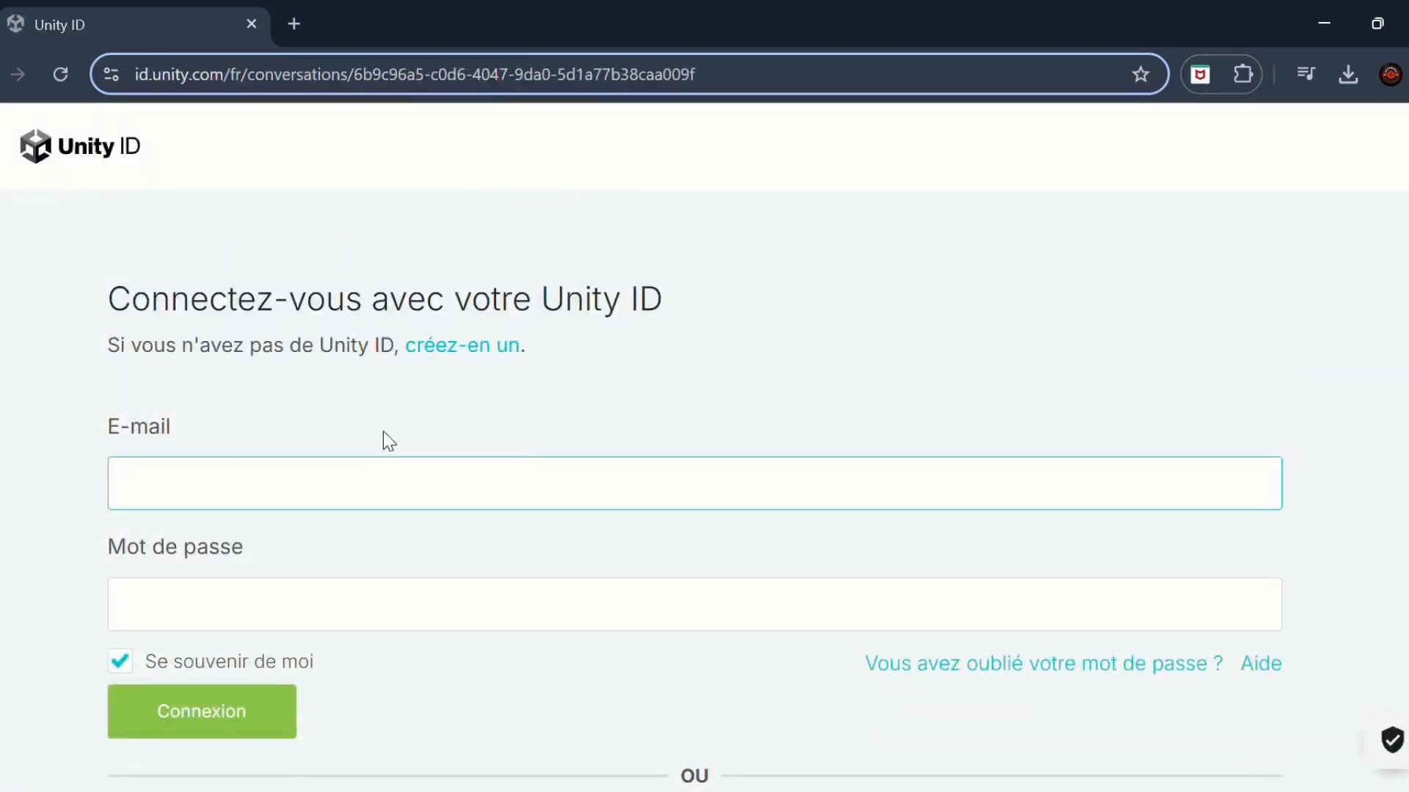
pyautogui.scroll(-3, 411, 447)
pyautogui.click(602, 616)
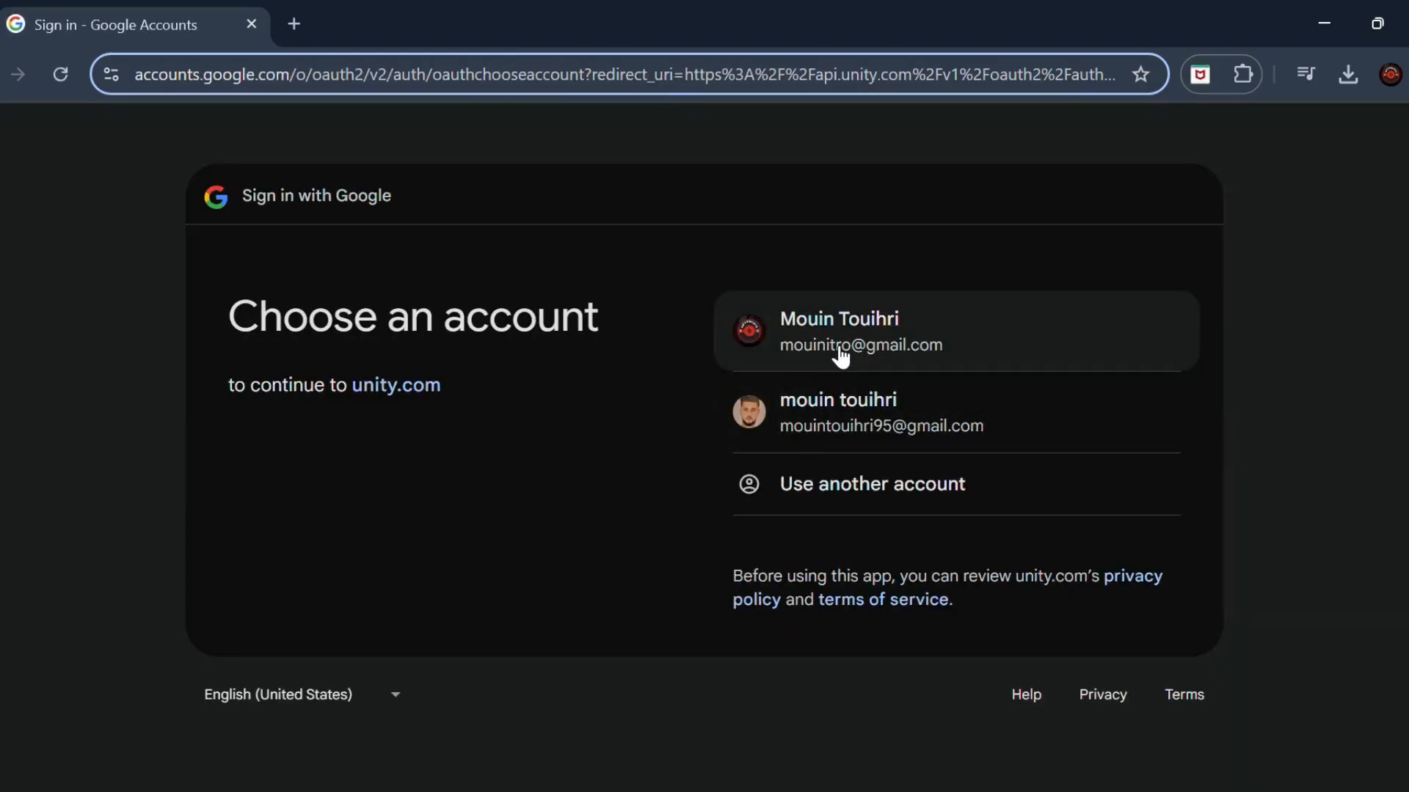
pyautogui.click(840, 350)
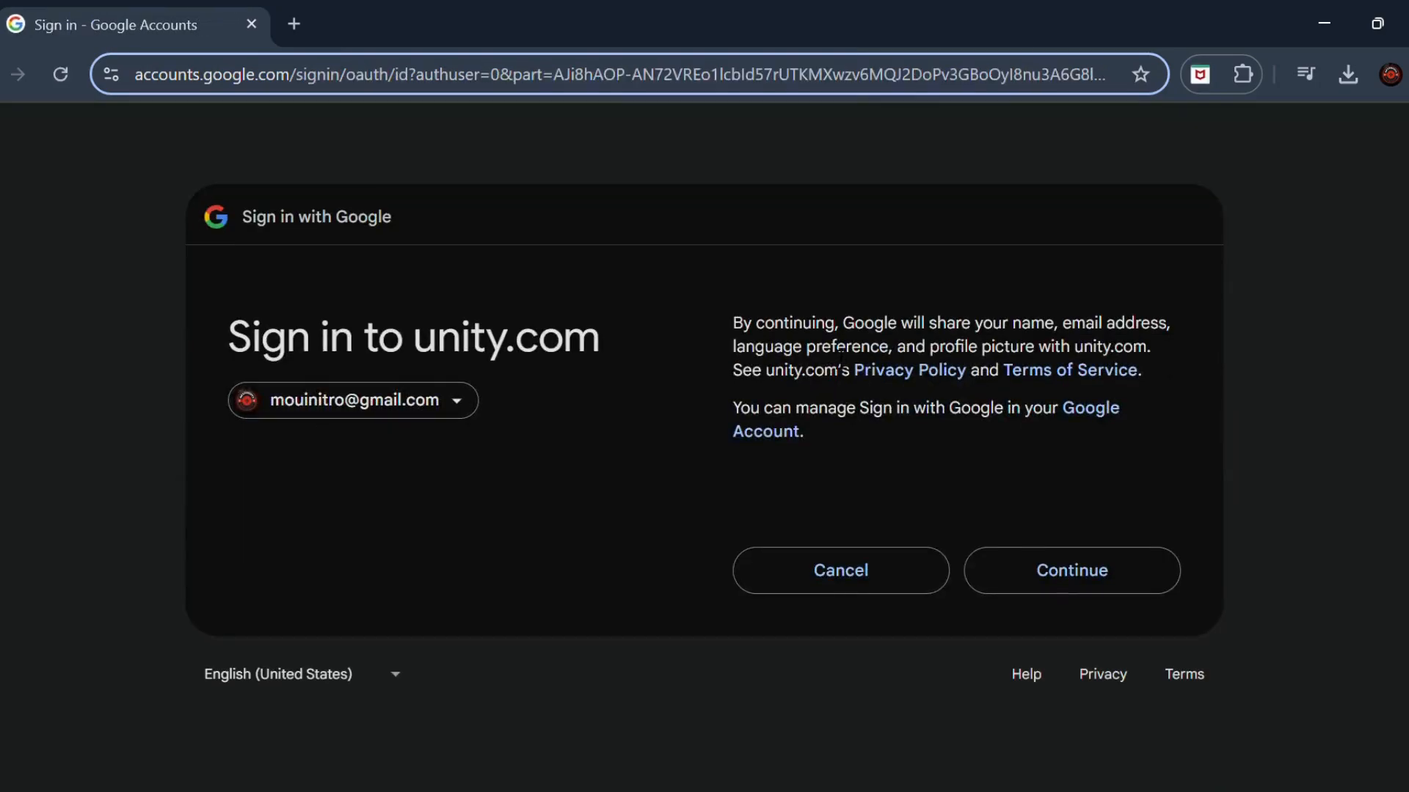
pyautogui.click(1070, 571)
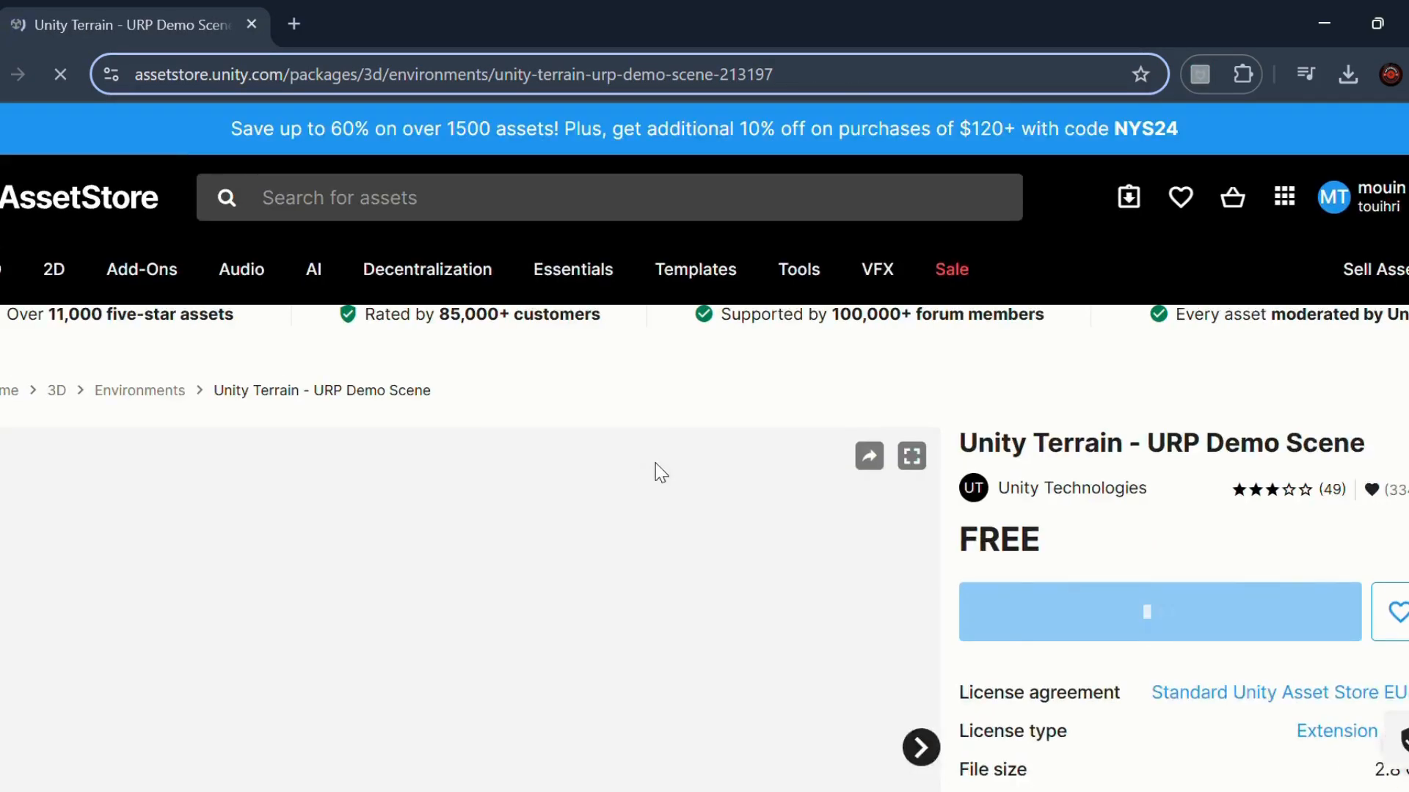
# Step: Open the Unity Terrain - URP Demo Scene asset in the Unity Editor from its store page
pyautogui.scroll(-3, 768, 468)
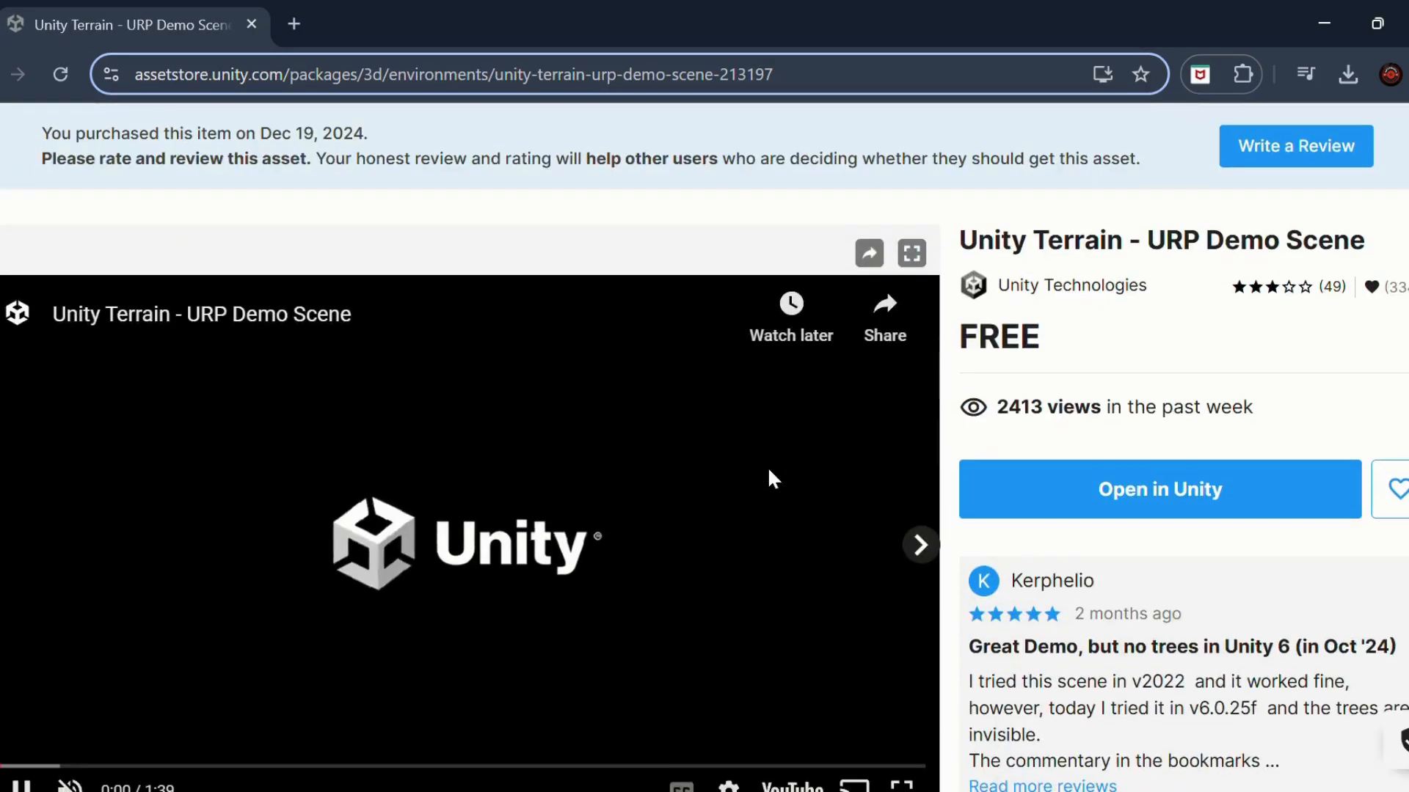
pyautogui.scroll(3, 768, 470)
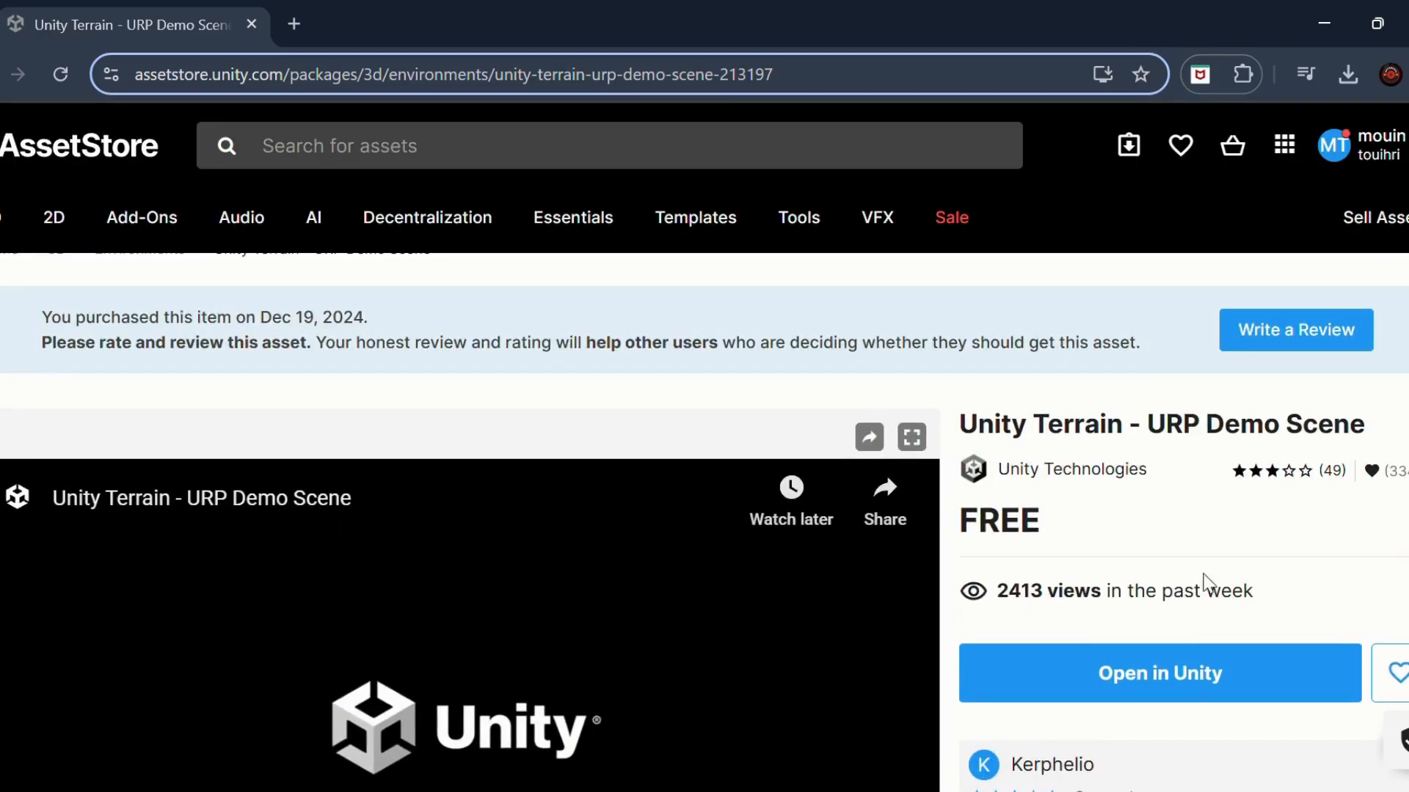
pyautogui.click(1142, 692)
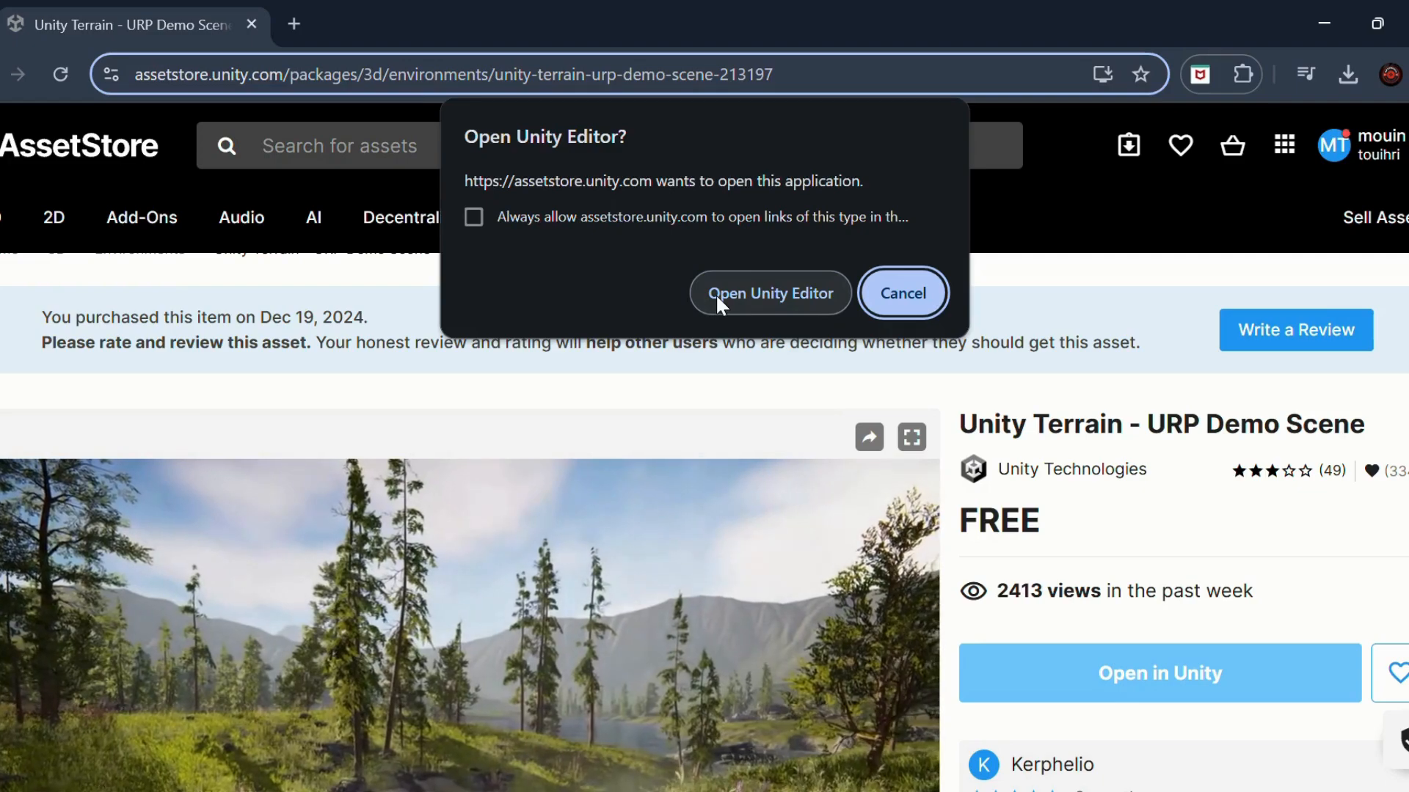
pyautogui.click(715, 294)
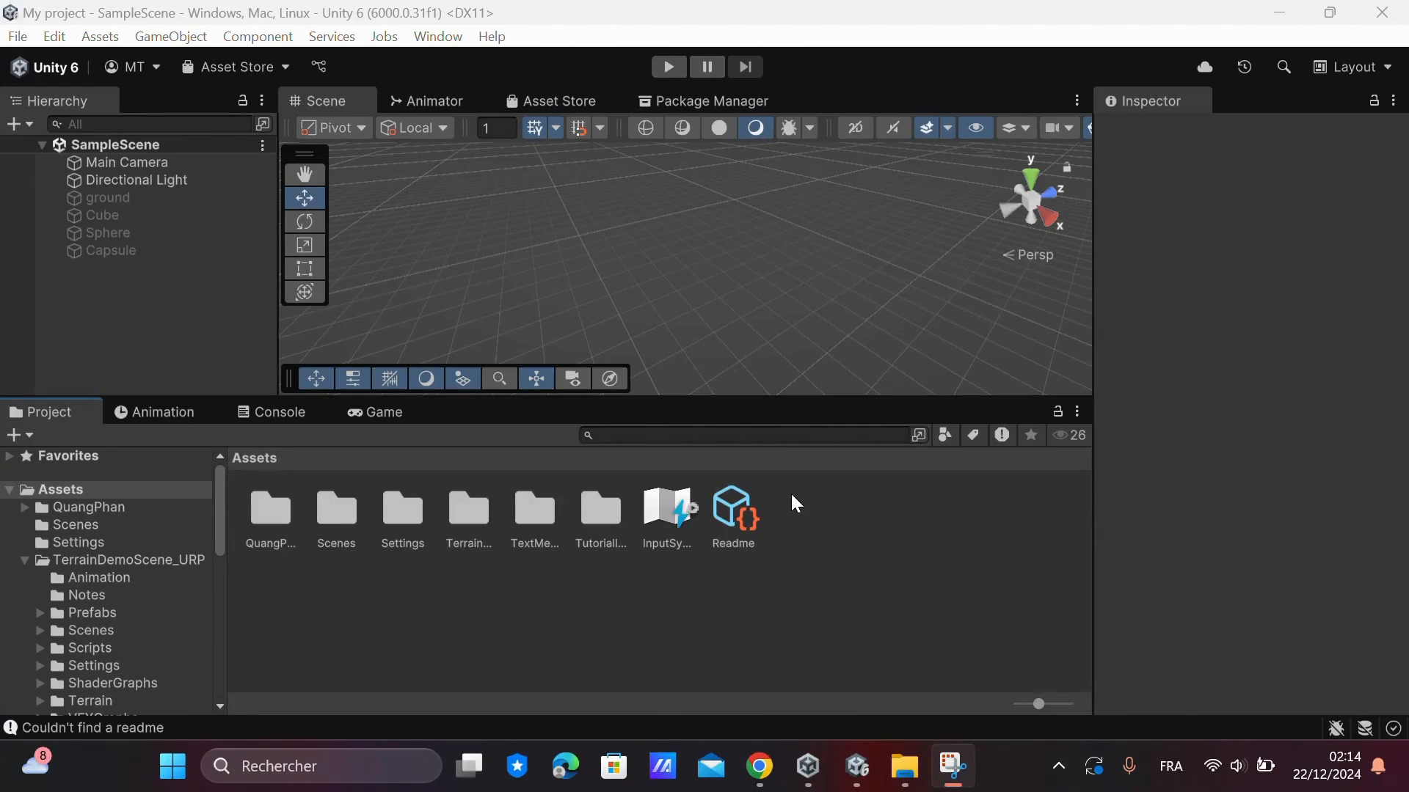
# Step: Create a new scene named Terrain in the Assets folder and open it
pyautogui.rightClick(791, 493)
pyautogui.moveTo(880, 105)
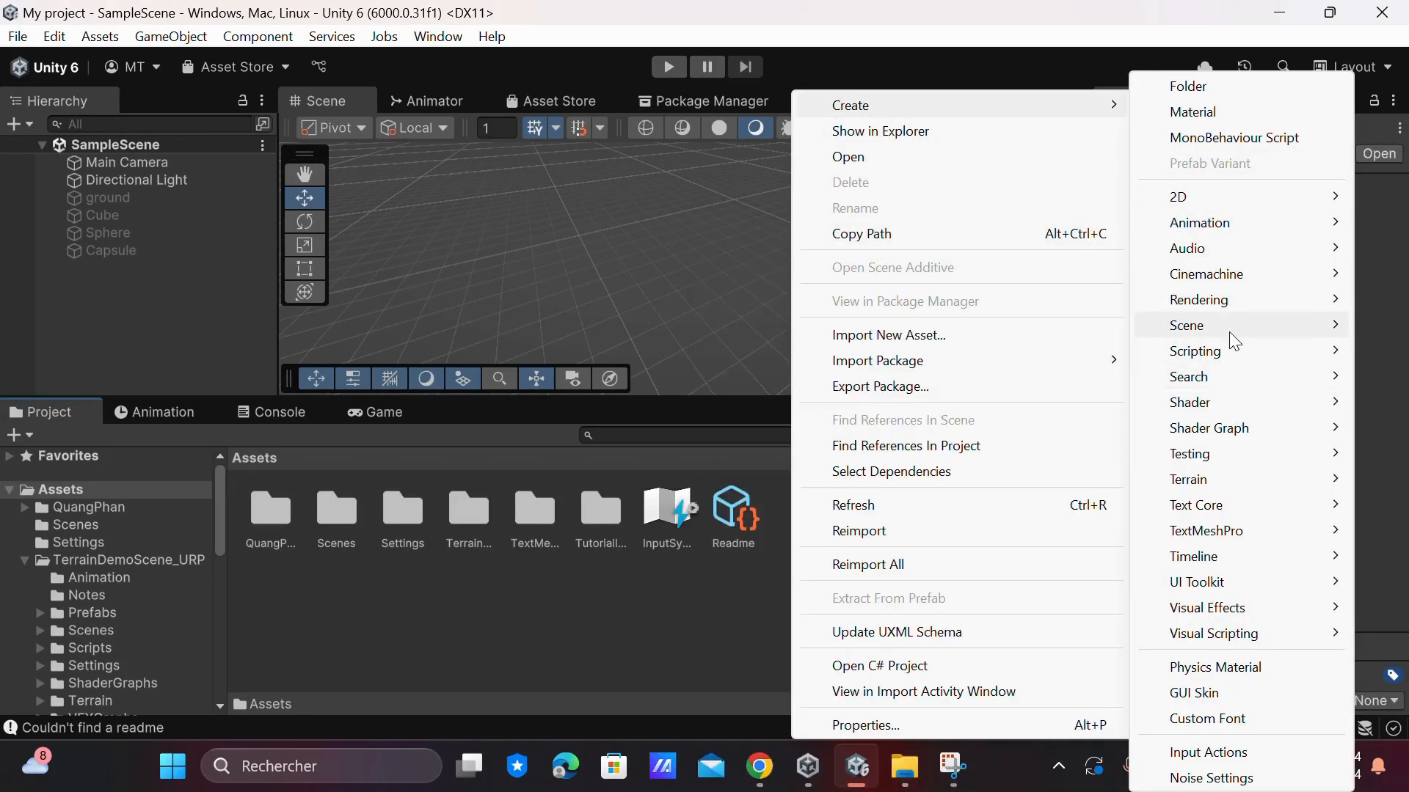
pyautogui.moveTo(1229, 330)
pyautogui.click(1010, 331)
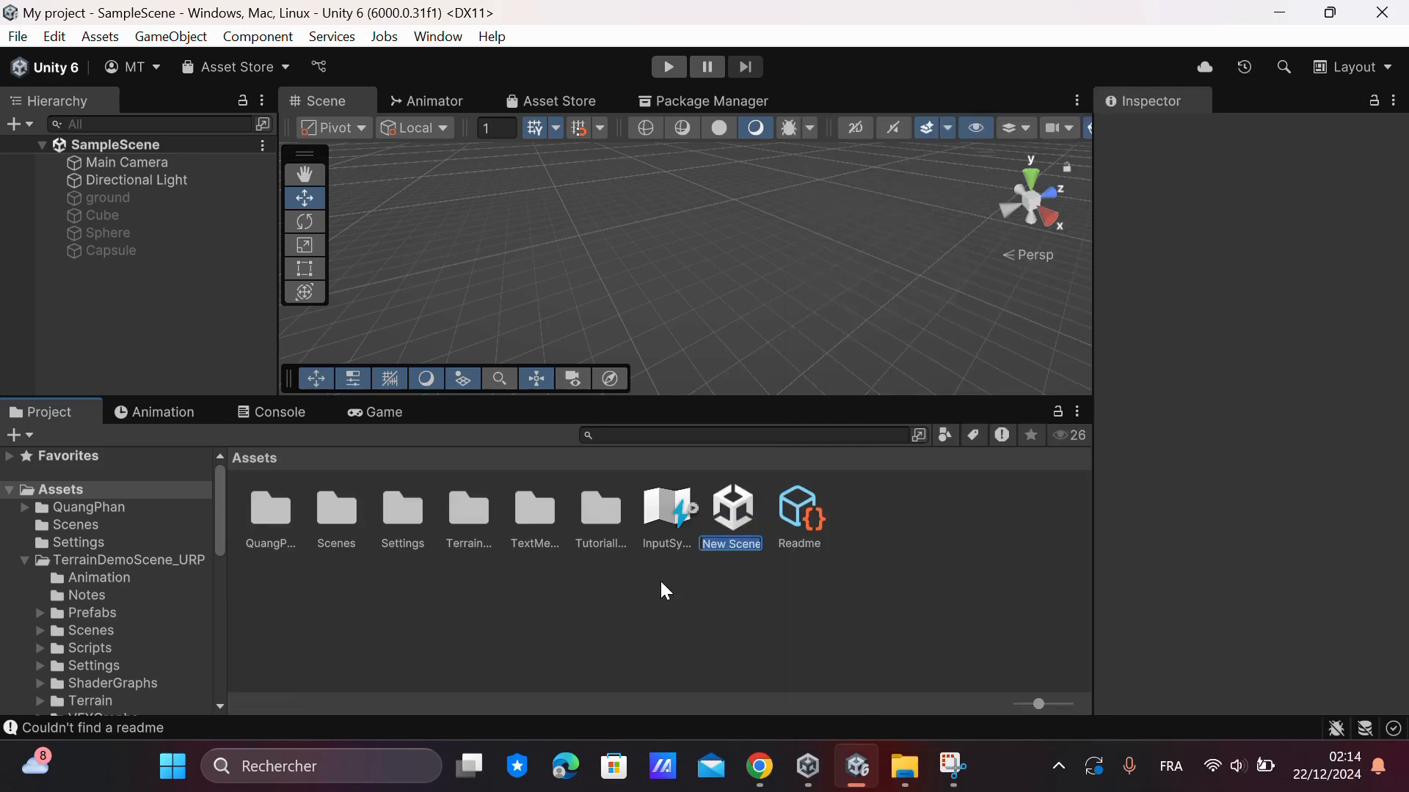
pyautogui.write('Terrain')
pyautogui.press('Return')
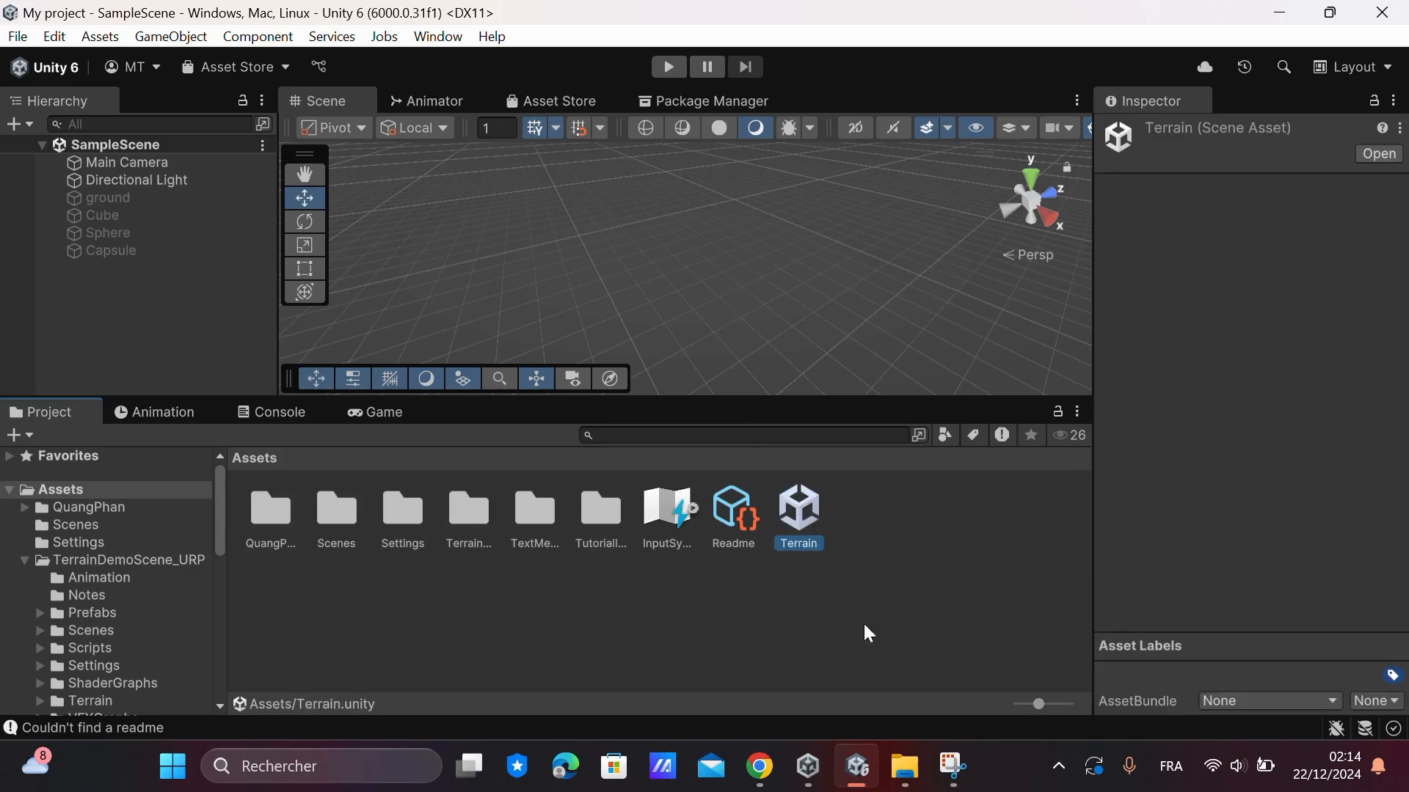
pyautogui.doubleClick(790, 522)
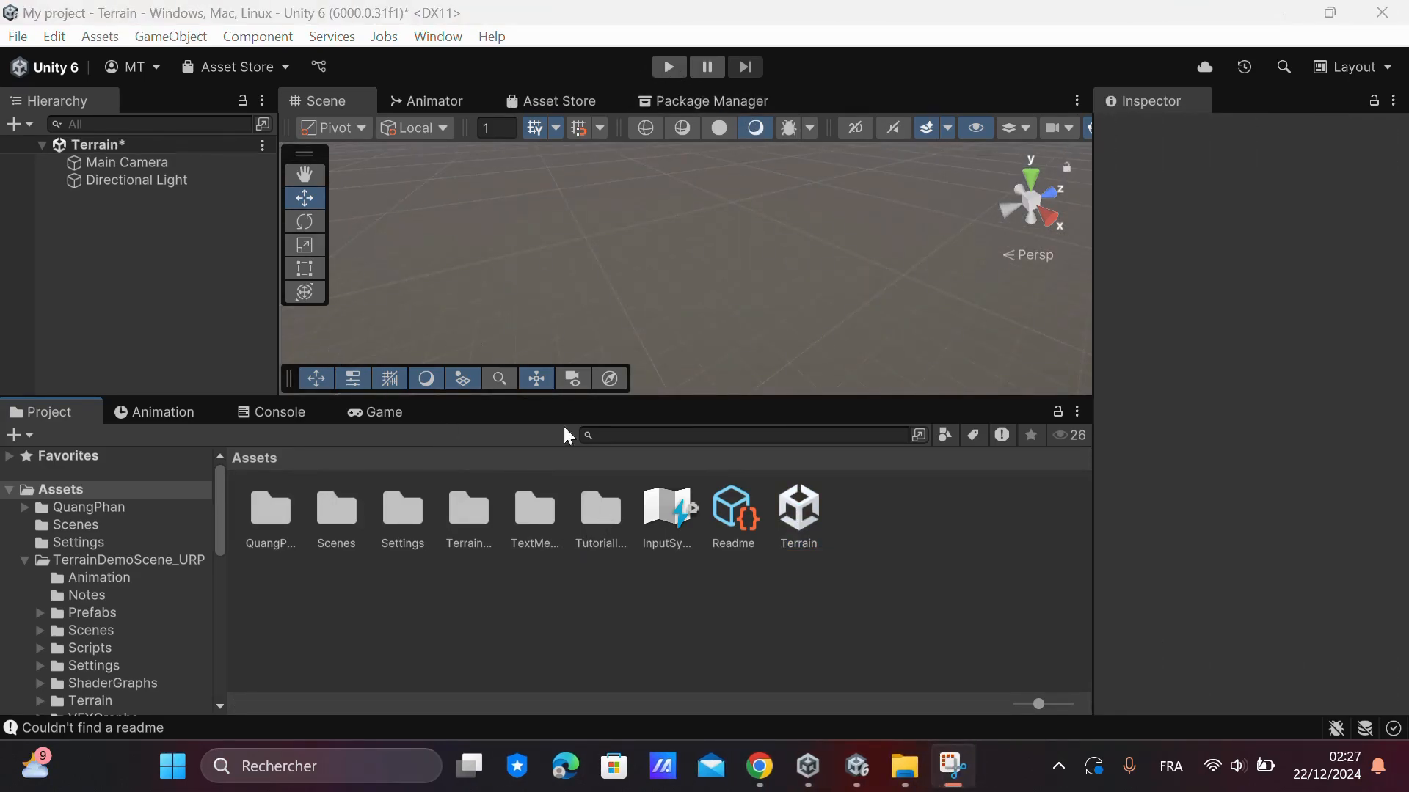
# Step: Add a Terrain 3D object to the open scene
pyautogui.rightClick(549, 240)
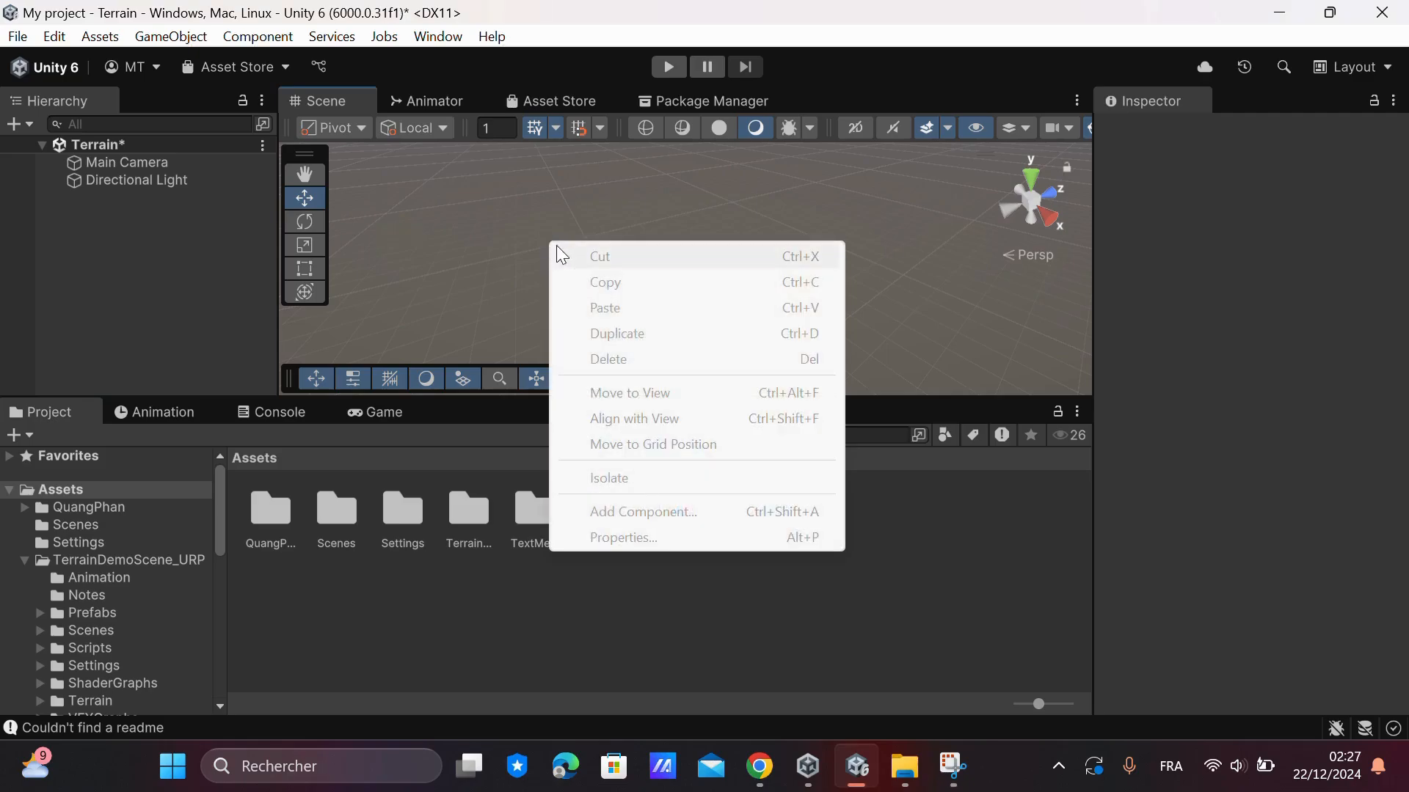
pyautogui.click(180, 47)
pyautogui.click(172, 37)
pyautogui.moveTo(226, 168)
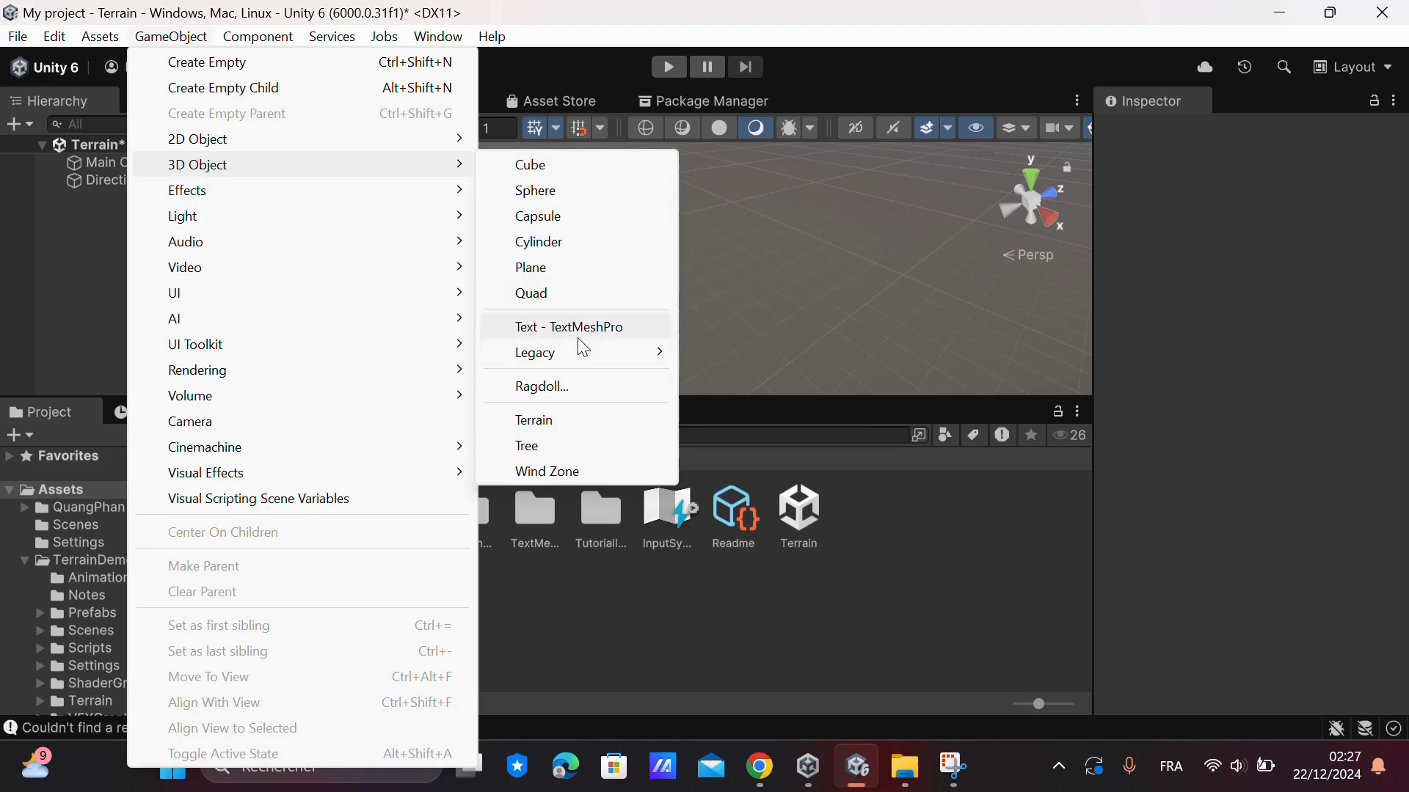
pyautogui.click(571, 421)
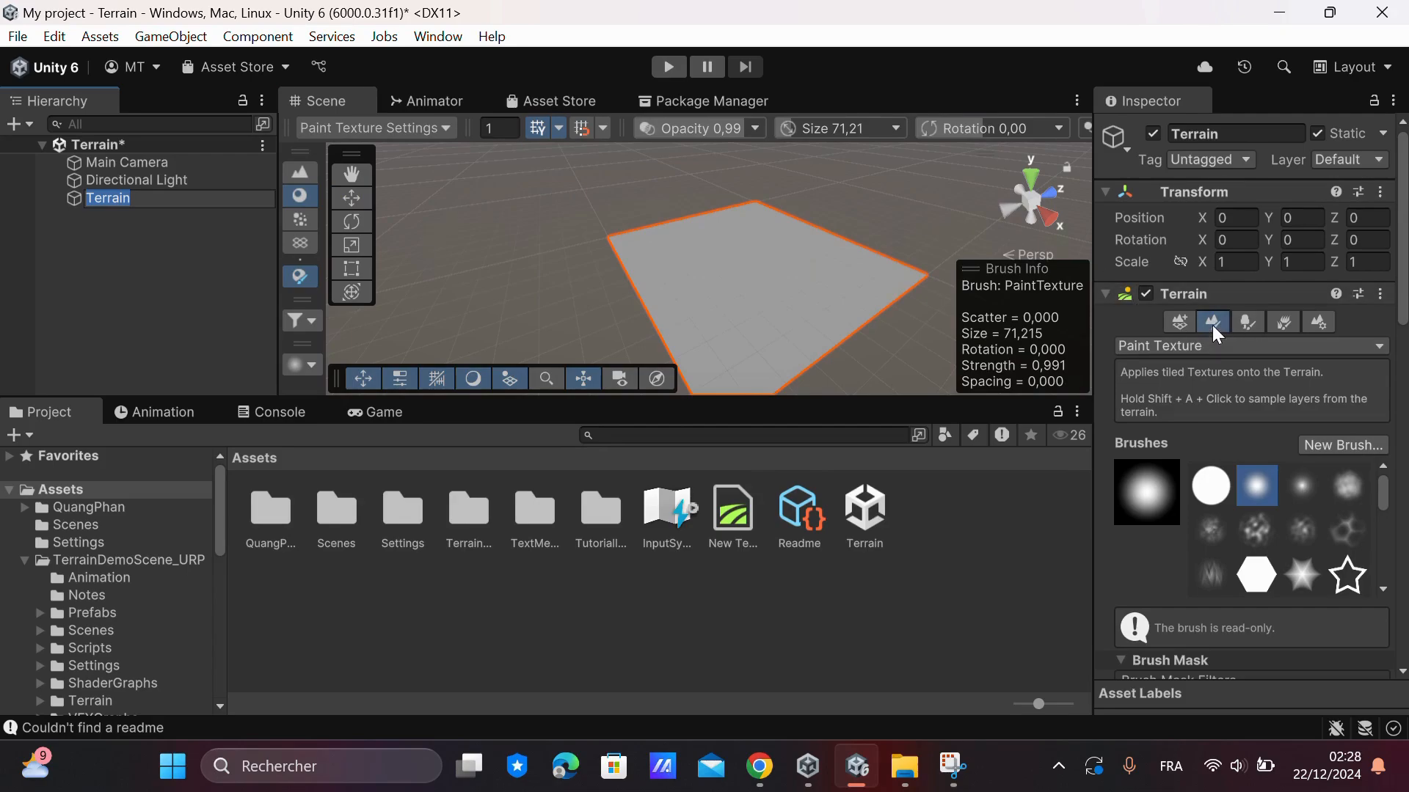
# Step: Add the Grass_A terrain layer to the terrain's layer palette for Paint Texture
pyautogui.click(1207, 348)
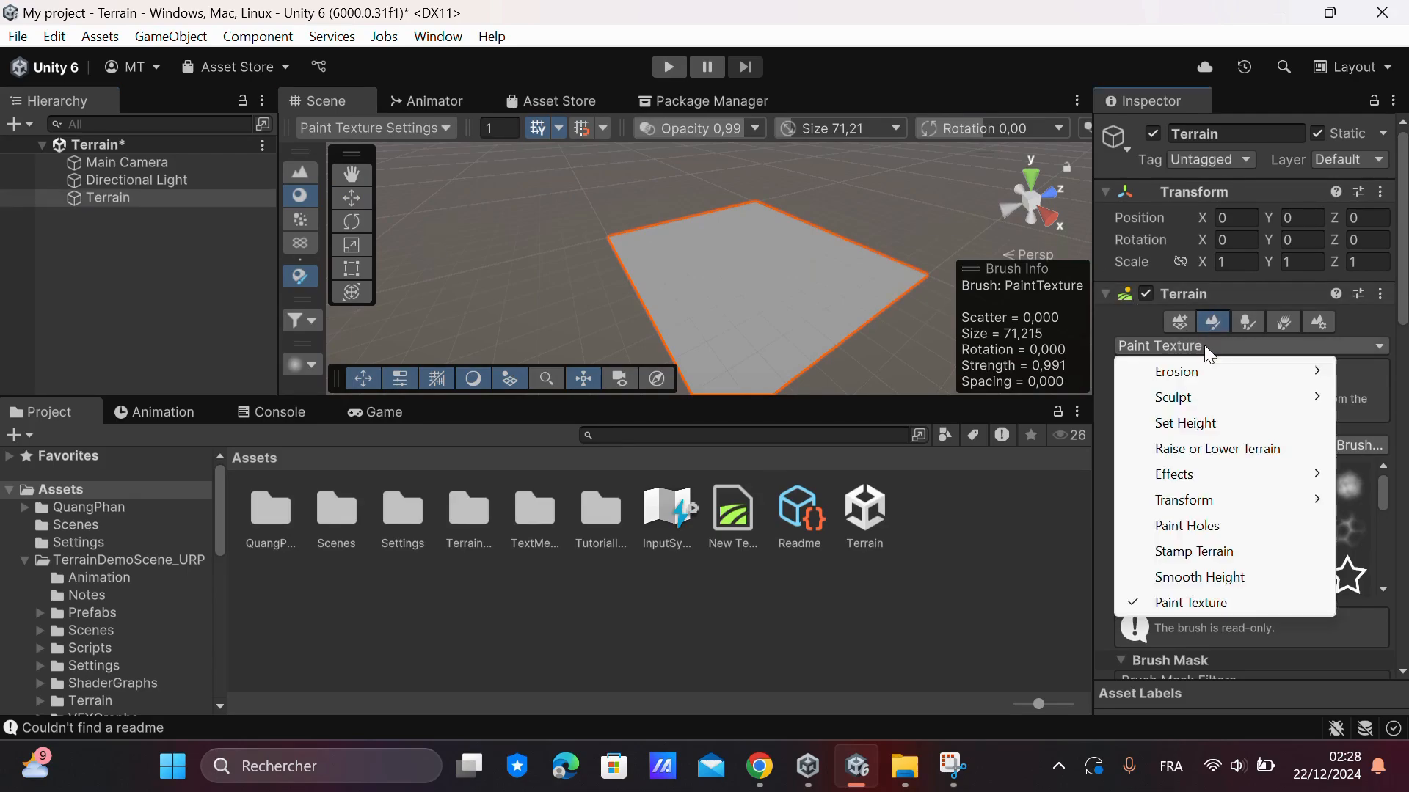
pyautogui.click(1117, 314)
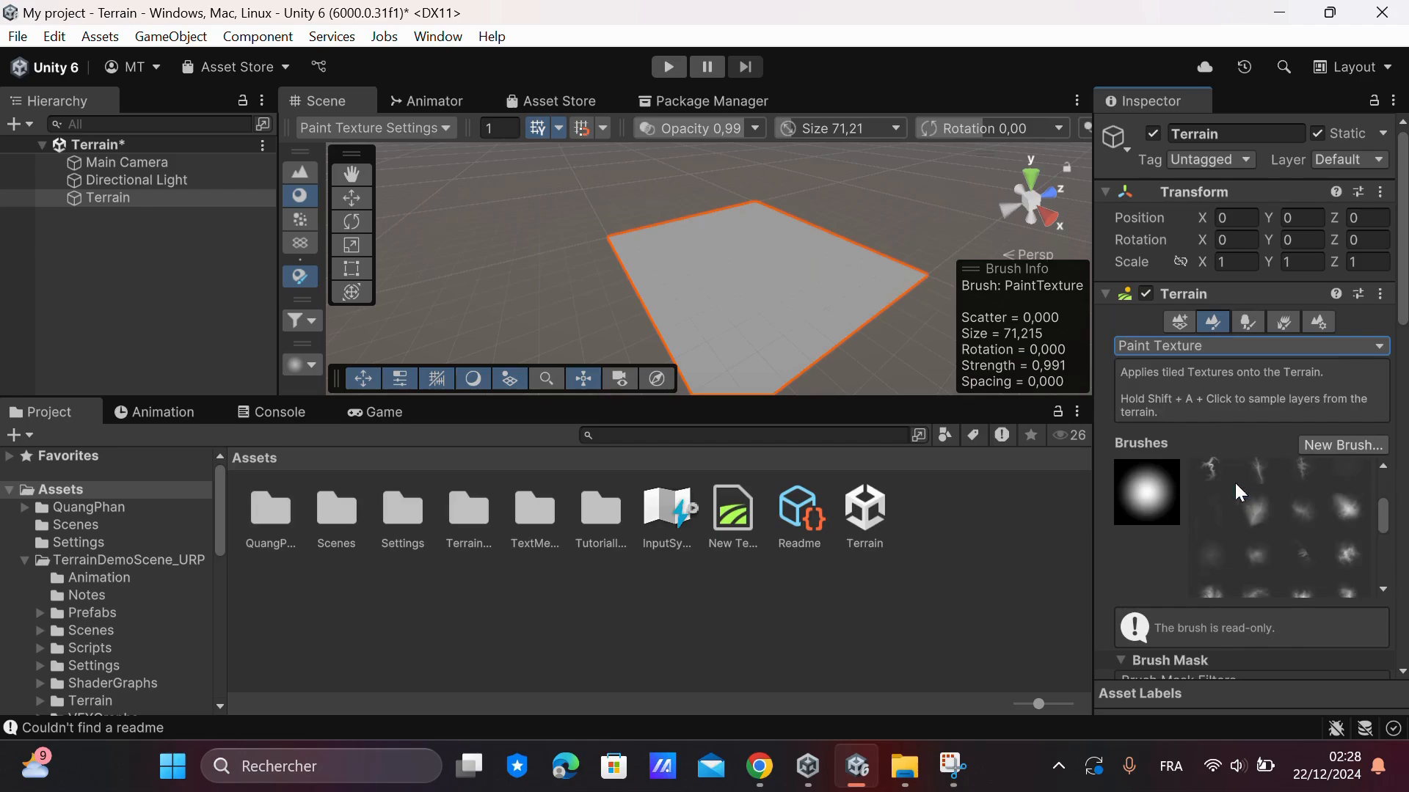
pyautogui.scroll(-8, 1183, 532)
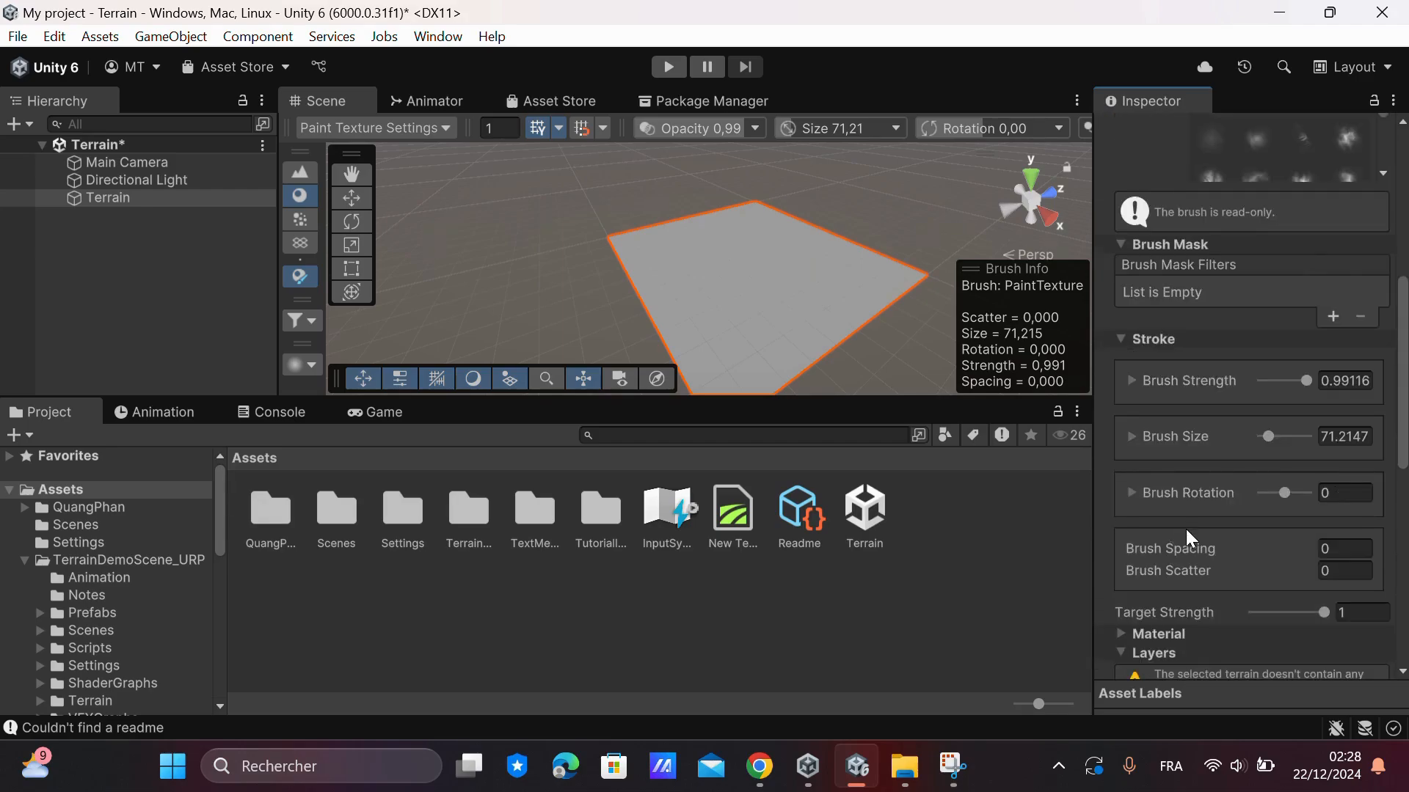
pyautogui.scroll(-4, 1185, 529)
pyautogui.scroll(-2, 1172, 578)
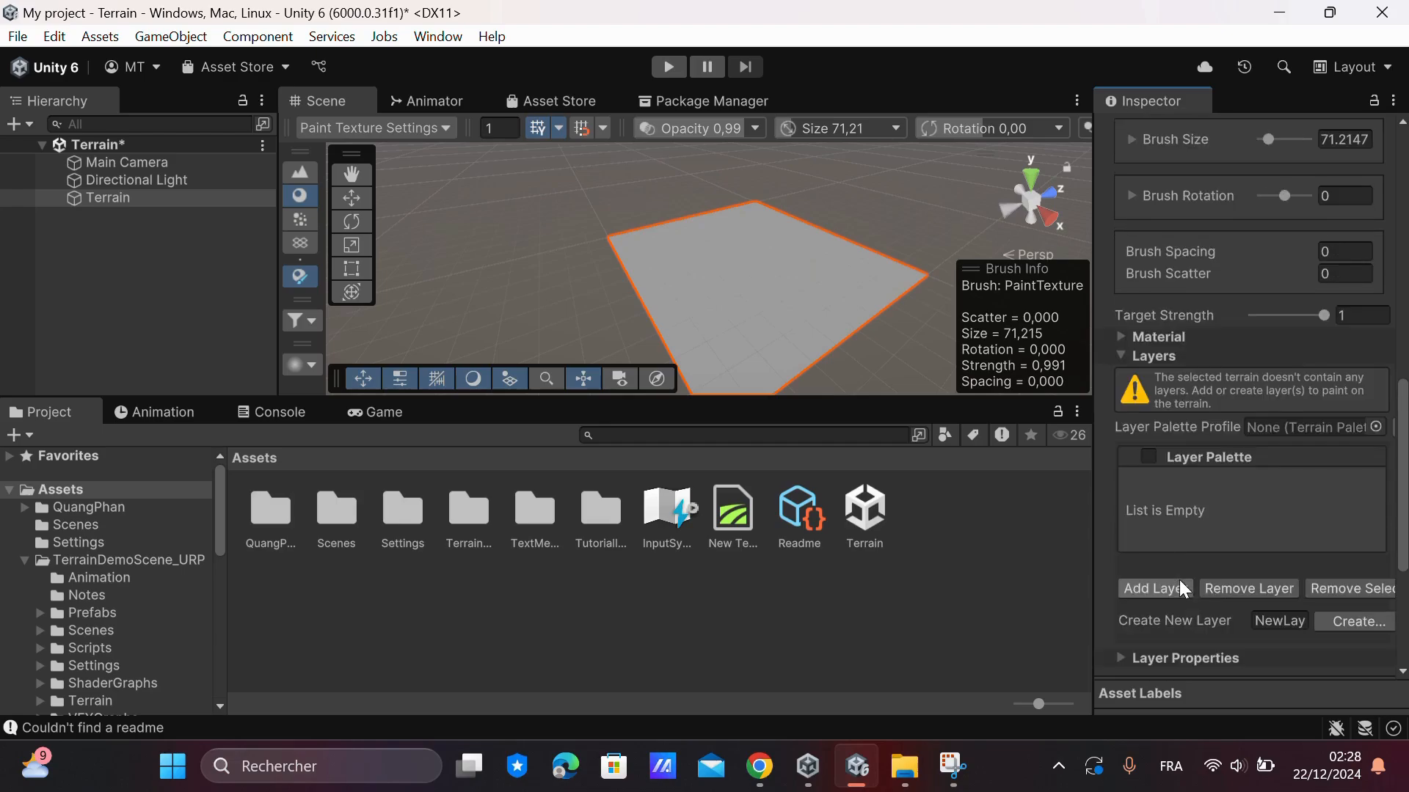
pyautogui.click(1160, 582)
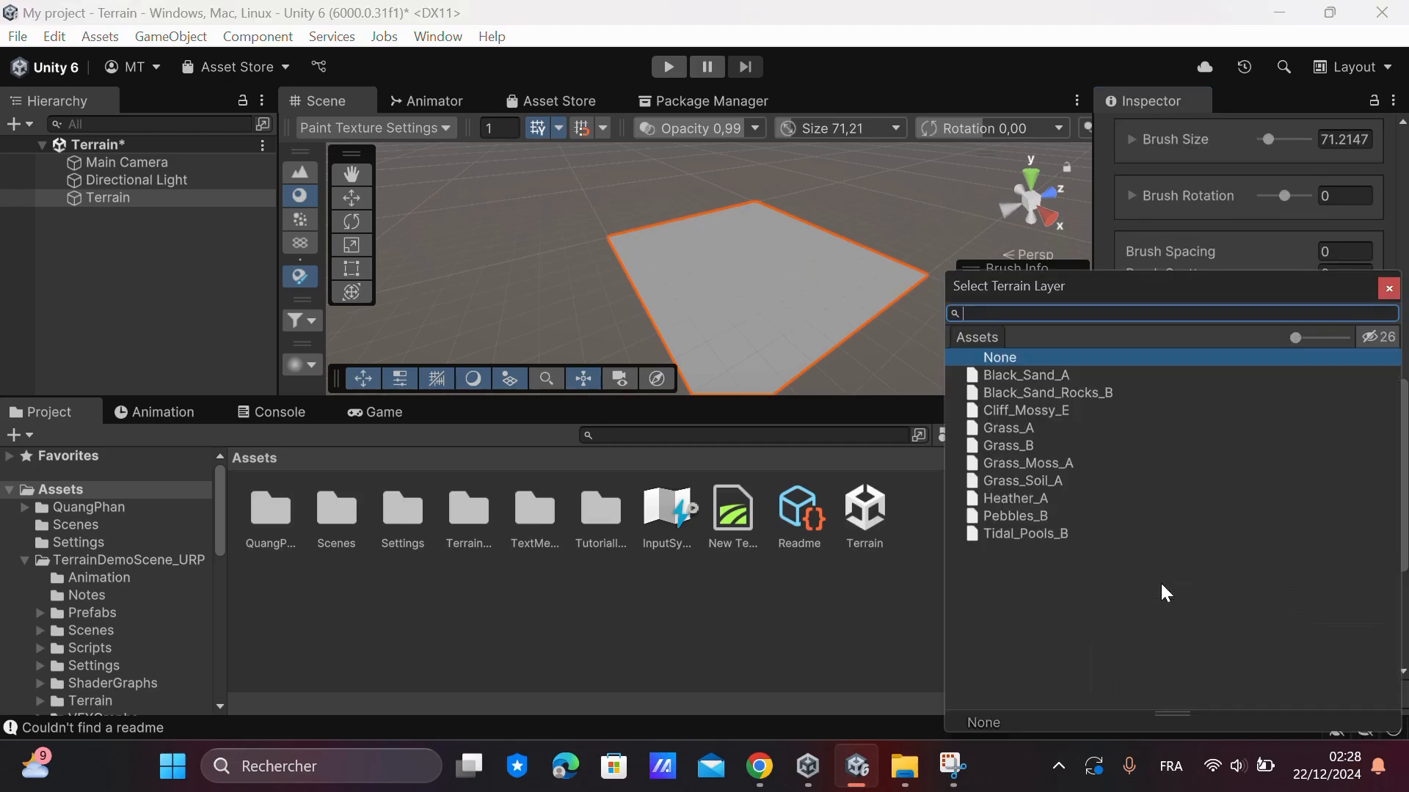
pyautogui.click(1019, 430)
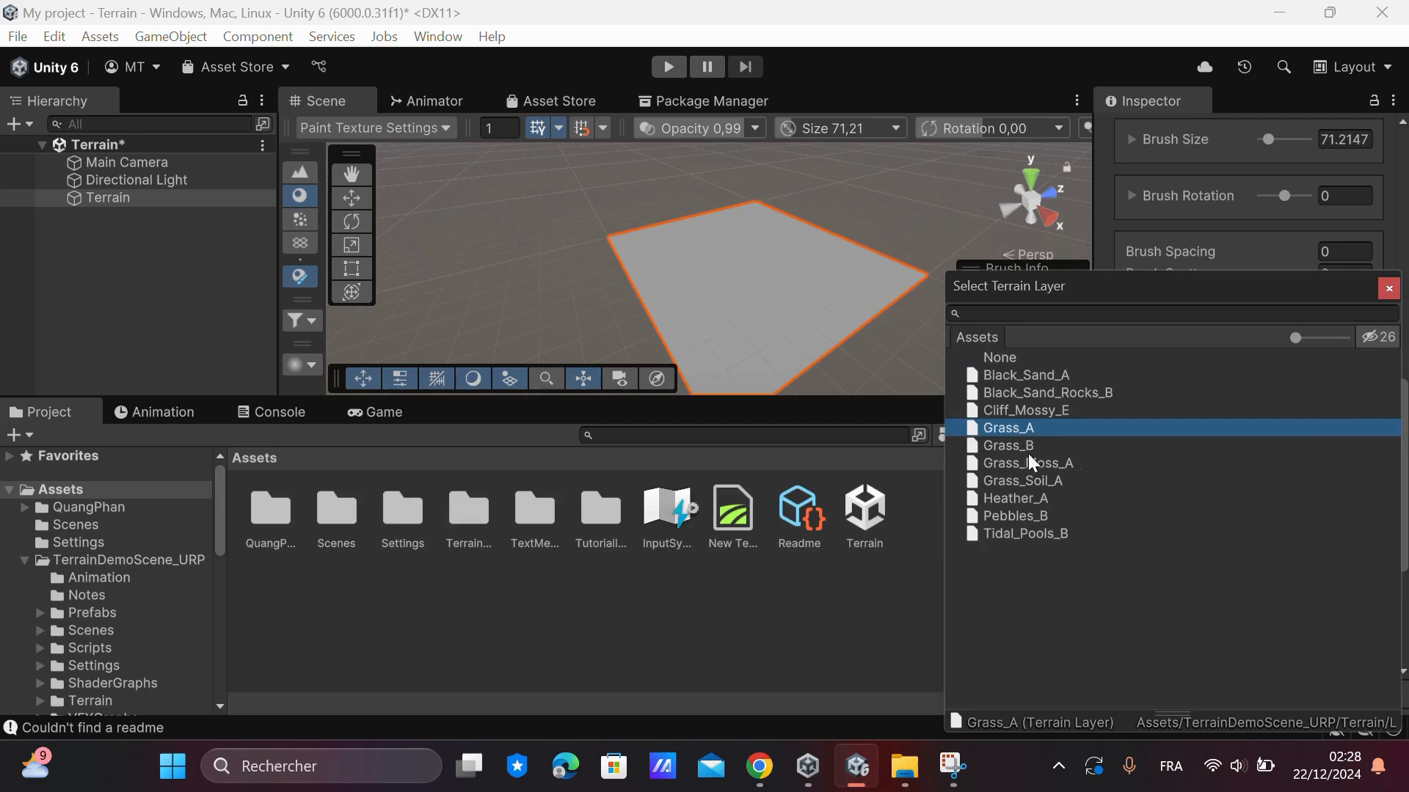
pyautogui.doubleClick(1018, 429)
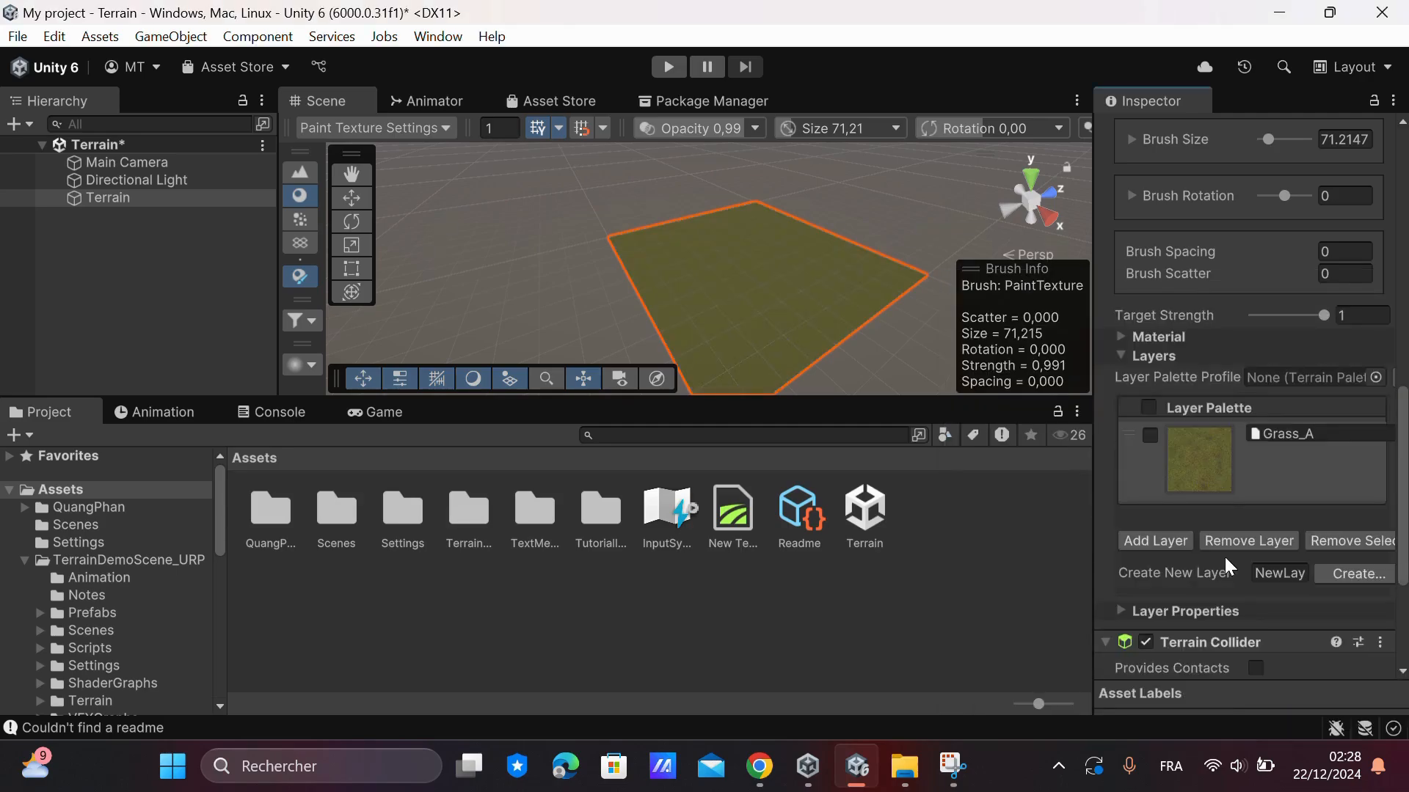
pyautogui.scroll(-2, 1225, 557)
pyautogui.scroll(1, 1224, 555)
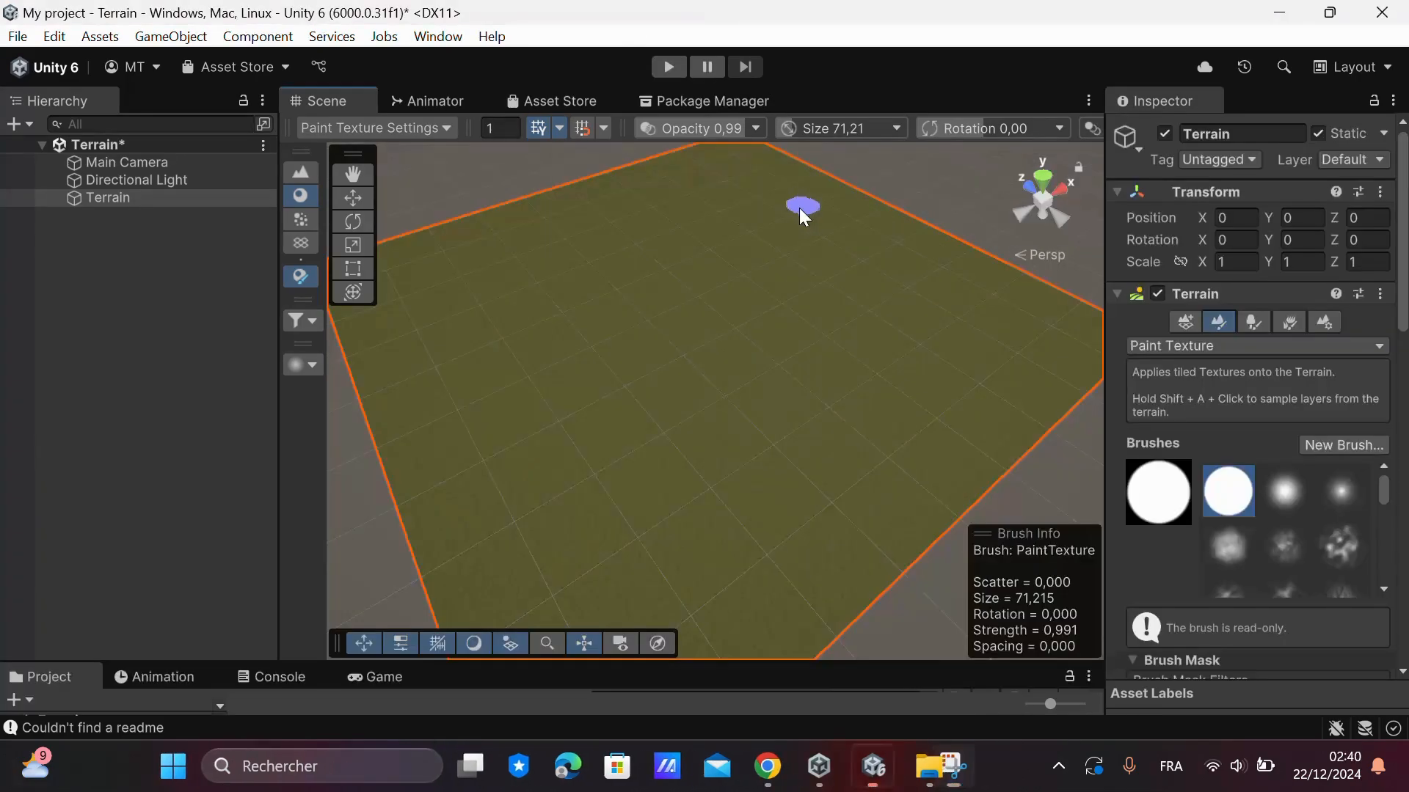
# Step: Sculpt raised hills along all four edges of the terrain with Raise or Lower Terrain, leaving the middle flat
pyautogui.scroll(3, 798, 209)
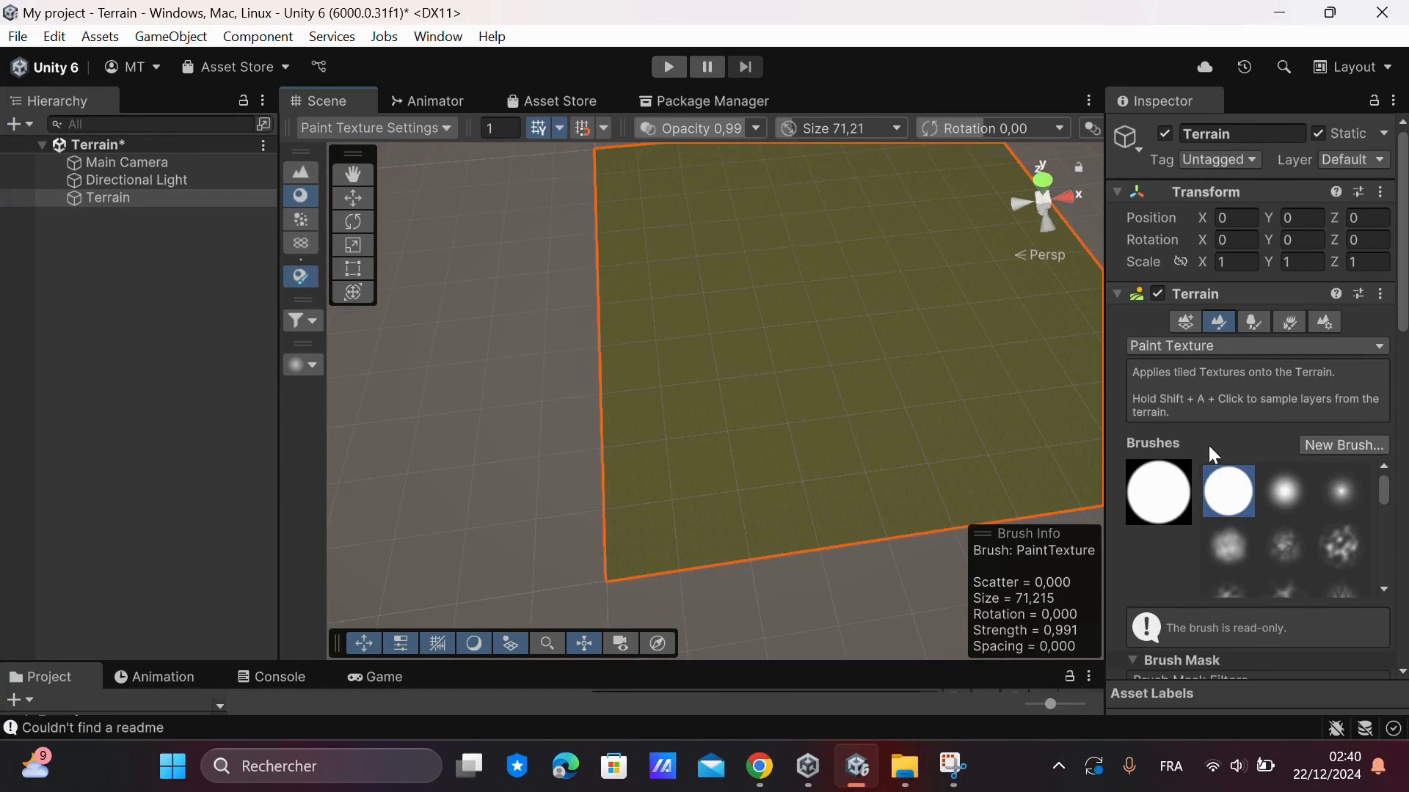
pyautogui.click(1199, 344)
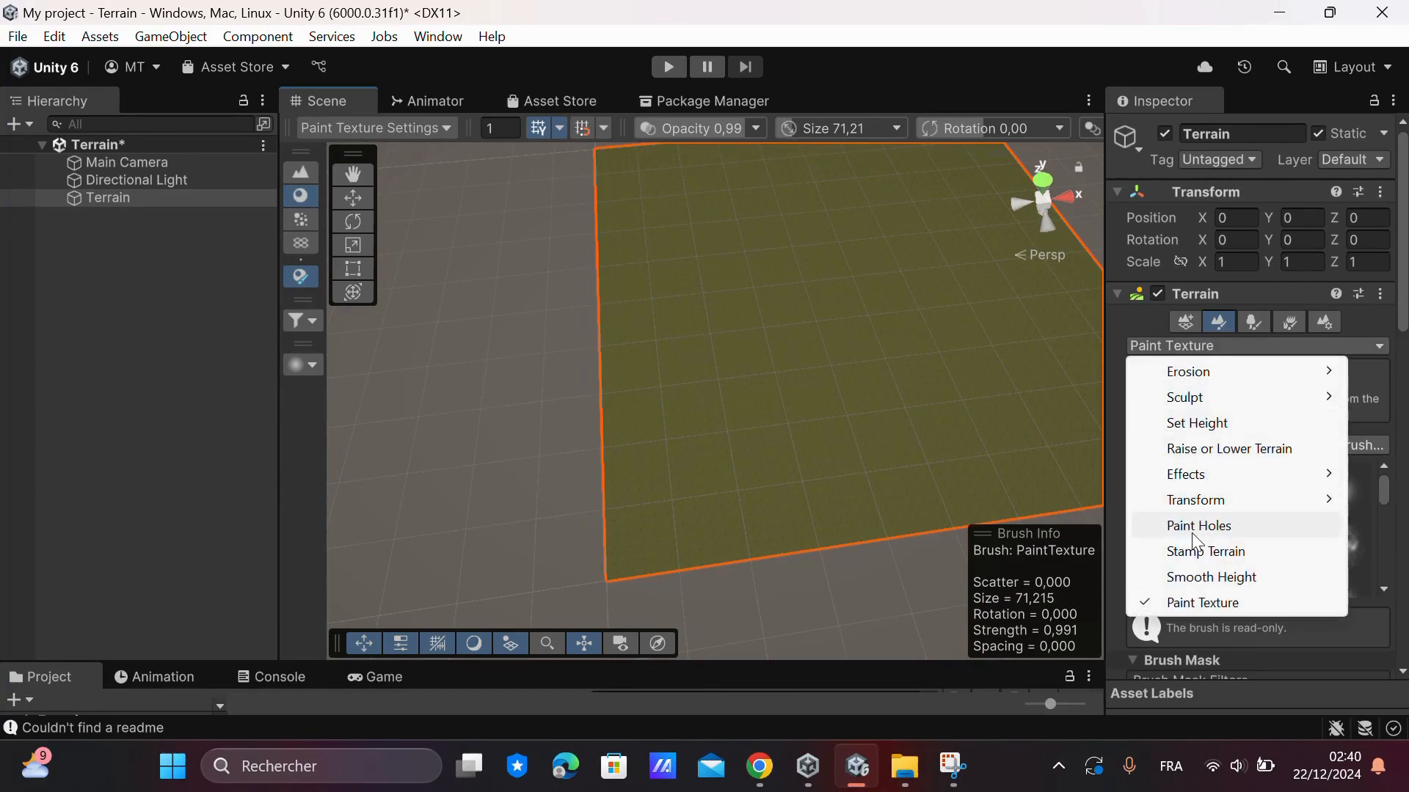
pyautogui.click(1190, 449)
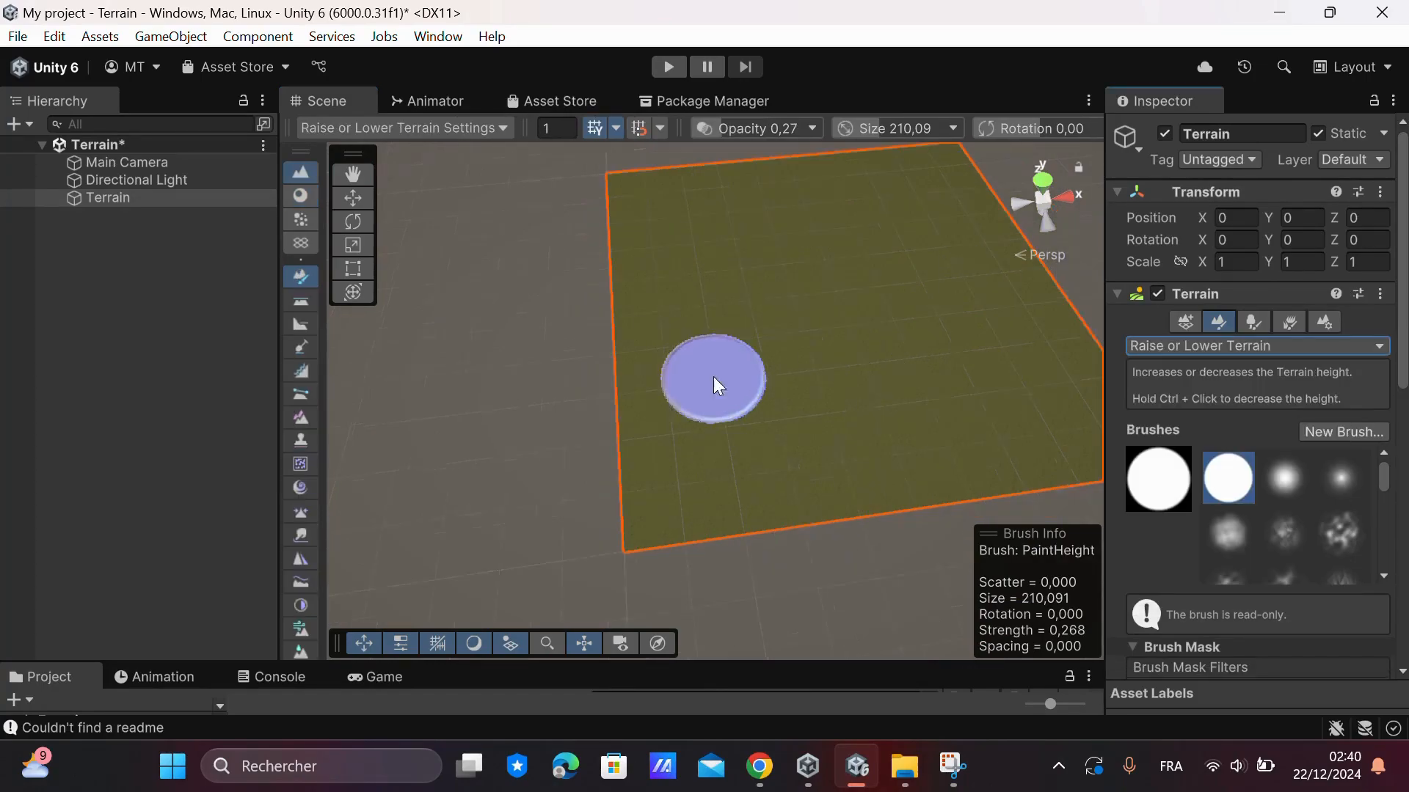
pyautogui.scroll(-3, 513, 484)
pyautogui.moveTo(496, 488)
pyautogui.mouseDown()
pyautogui.moveTo(902, 411)
pyautogui.moveTo(946, 374)
pyautogui.moveTo(910, 271)
pyautogui.mouseUp()
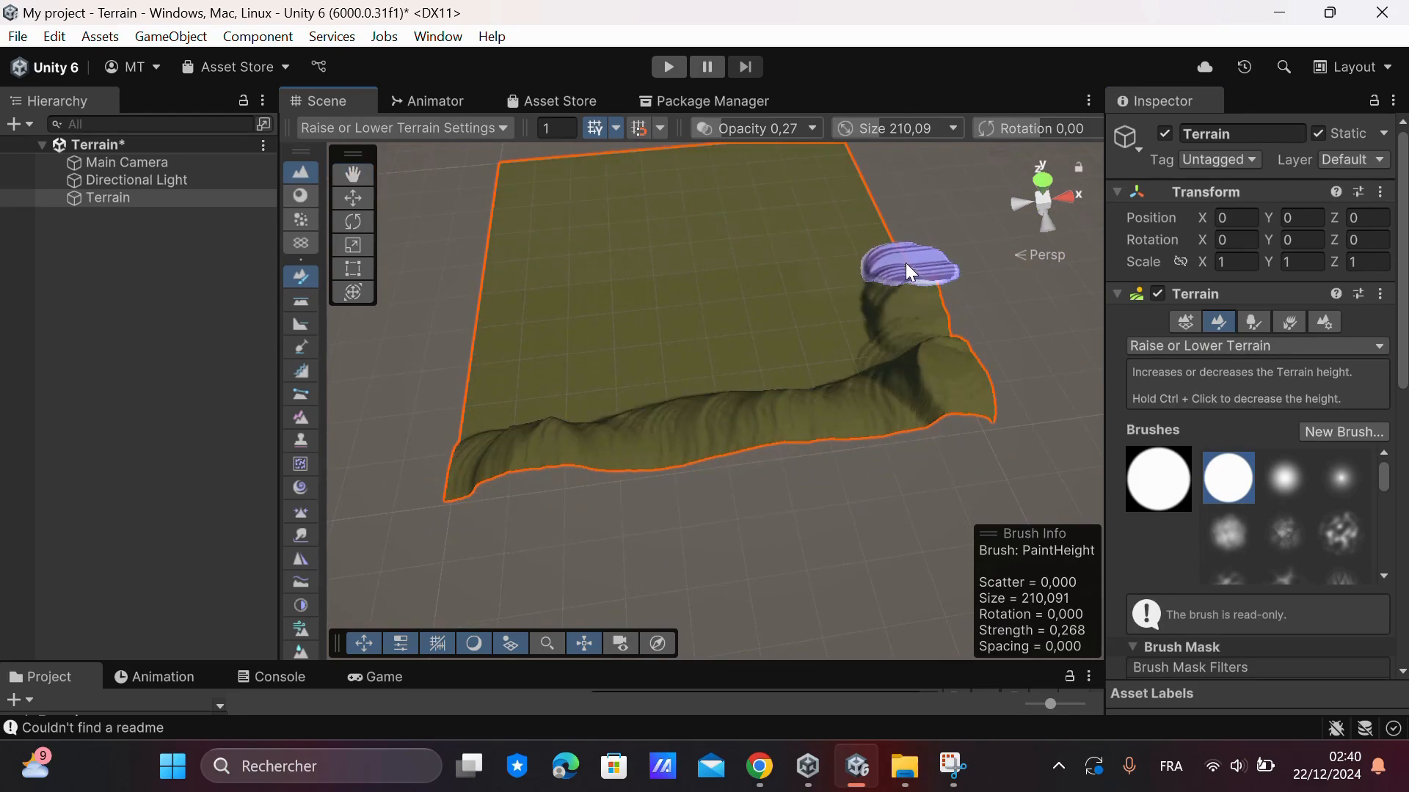
pyautogui.moveTo(817, 269); pyautogui.dragTo(850, 377, button='middle')
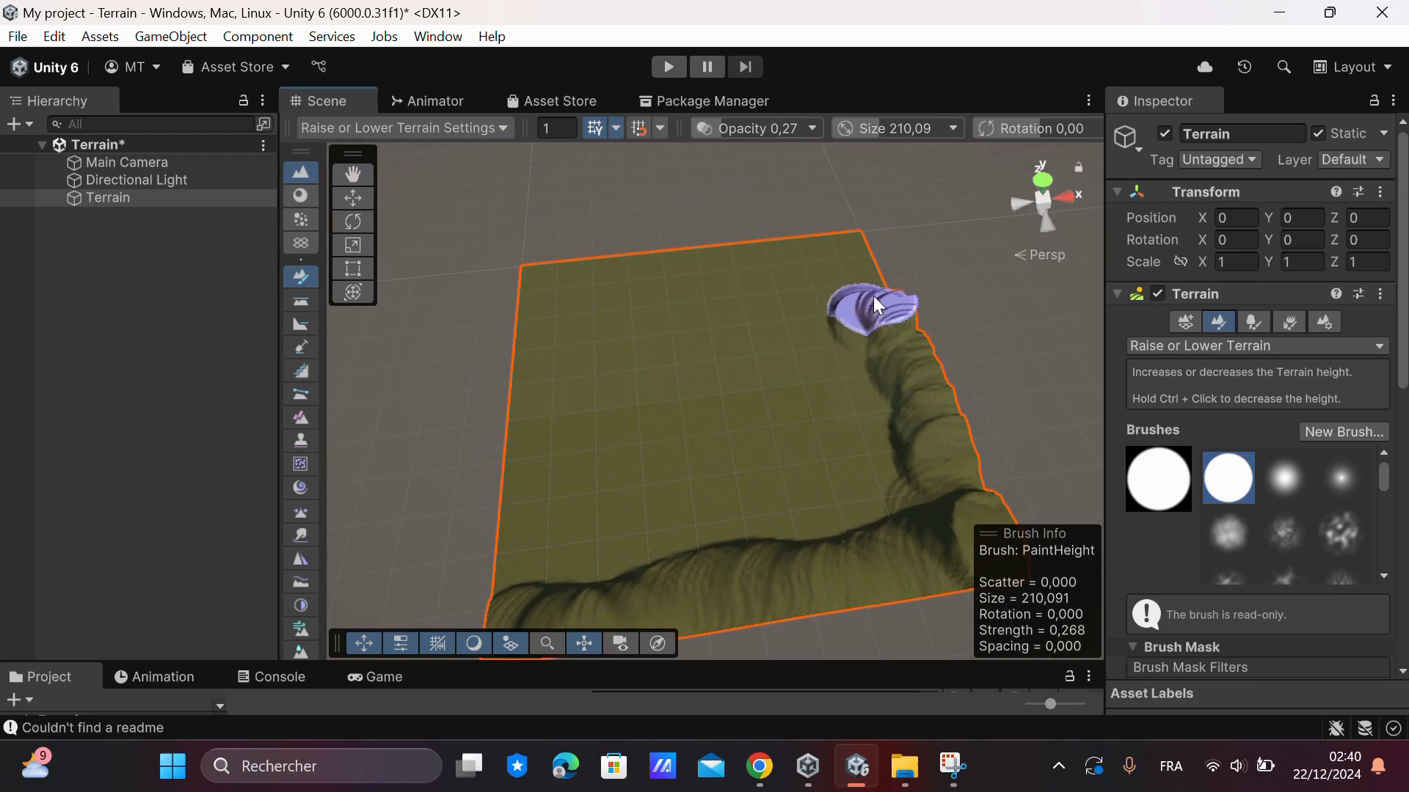
pyautogui.moveTo(830, 235); pyautogui.dragTo(688, 260)
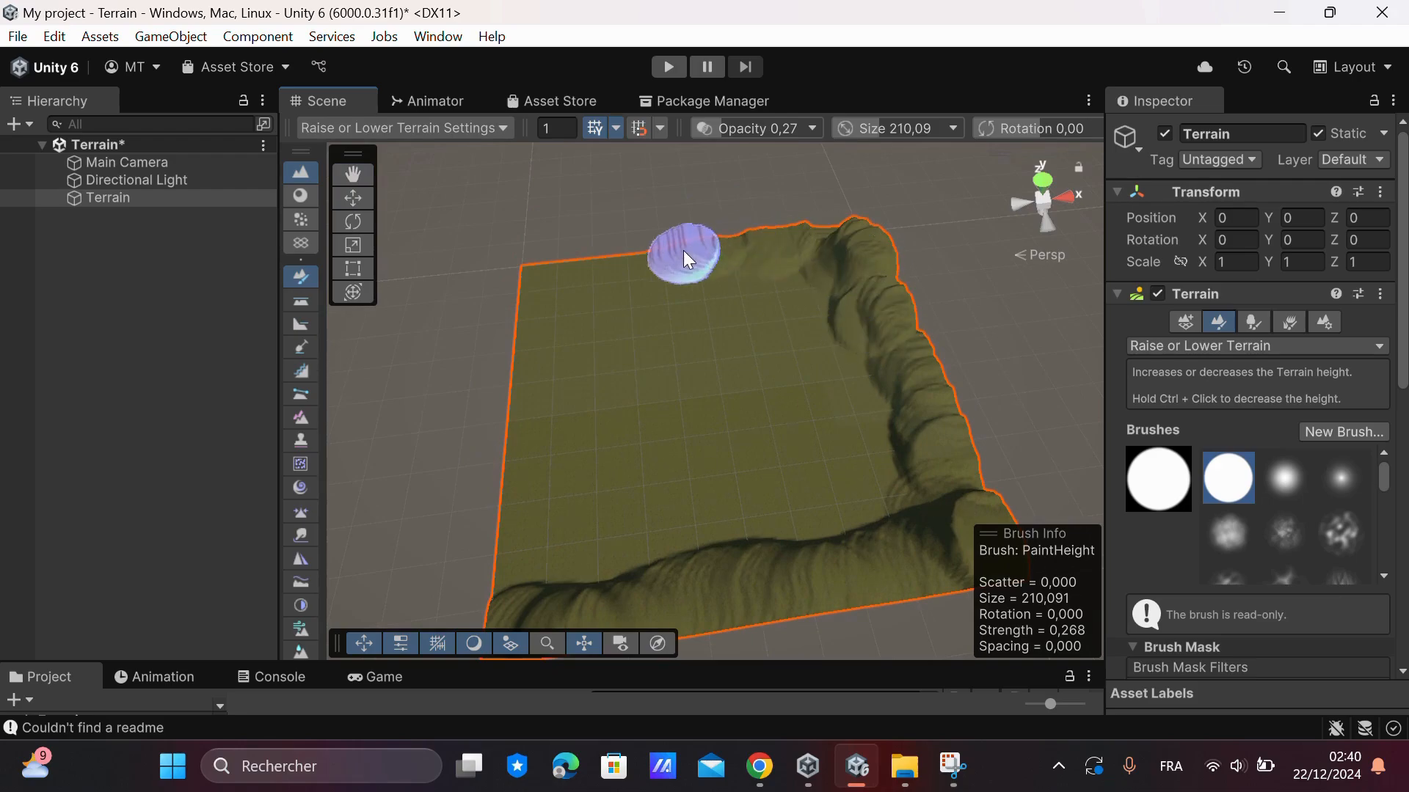
pyautogui.moveTo(596, 267)
pyautogui.mouseDown()
pyautogui.moveTo(565, 270)
pyautogui.moveTo(564, 257)
pyautogui.moveTo(597, 238)
pyautogui.moveTo(543, 257)
pyautogui.moveTo(514, 411)
pyautogui.moveTo(517, 543)
pyautogui.moveTo(563, 575)
pyautogui.mouseUp()
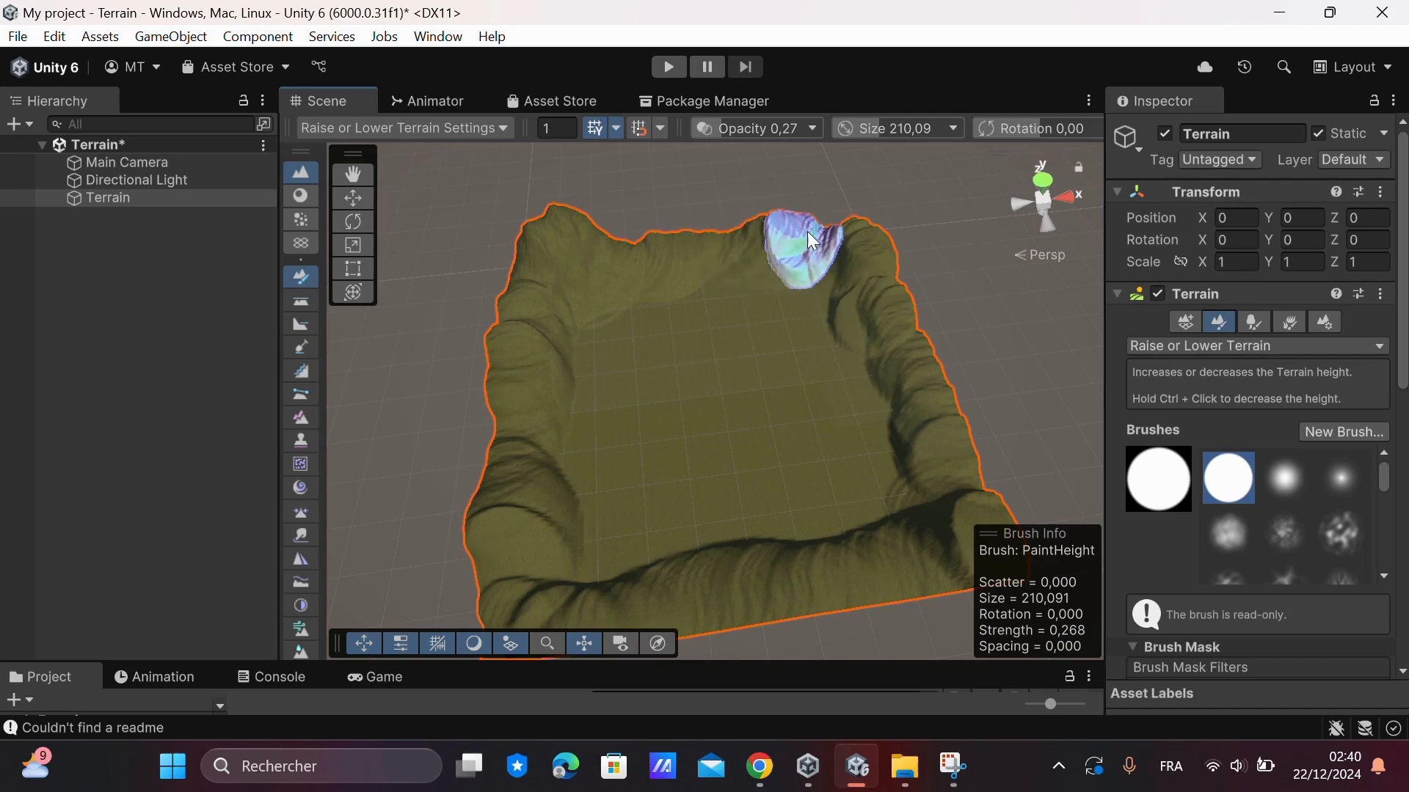
pyautogui.moveTo(807, 232)
pyautogui.mouseDown()
pyautogui.moveTo(778, 232)
pyautogui.moveTo(918, 368)
pyautogui.moveTo(957, 521)
pyautogui.moveTo(811, 586)
pyautogui.mouseUp()
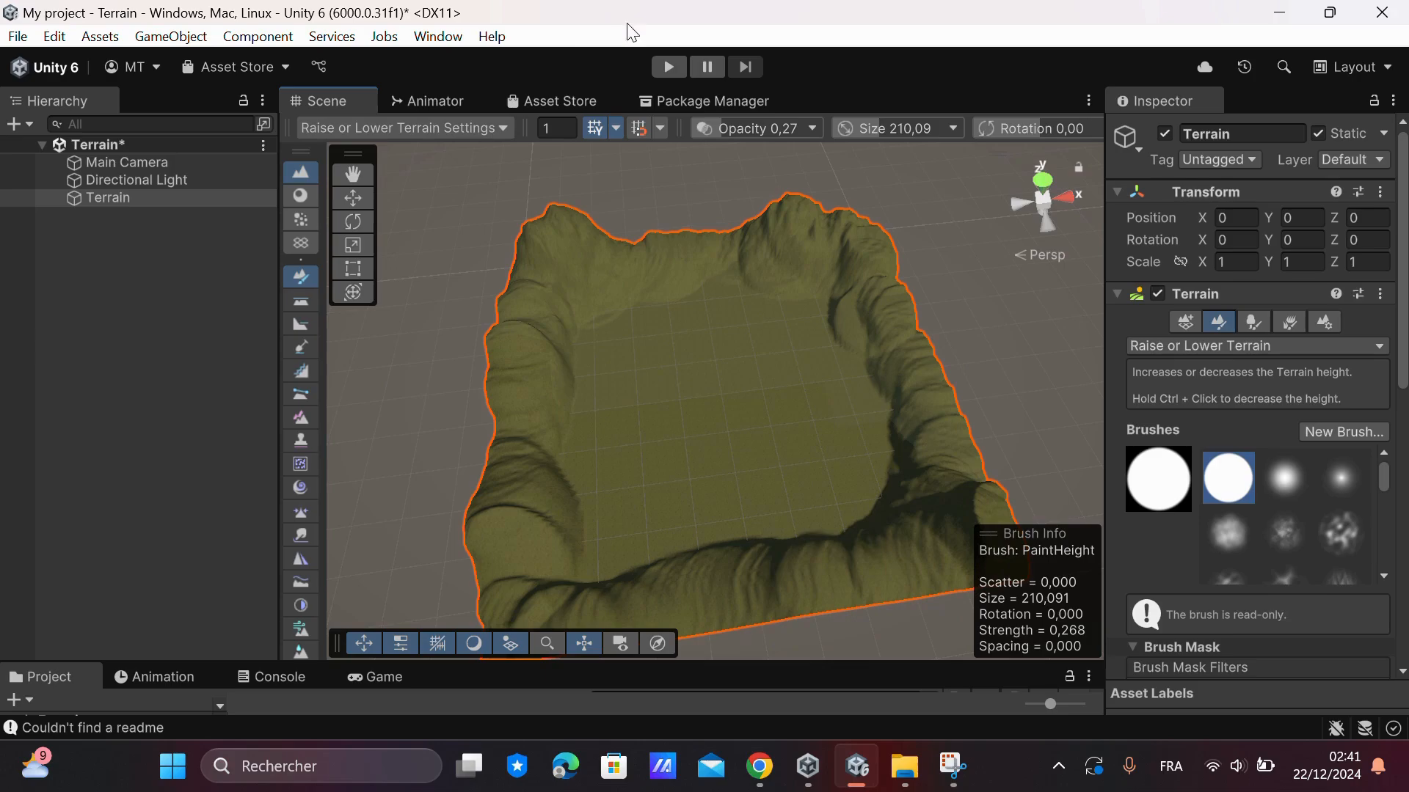
pyautogui.scroll(-2, 830, 432)
pyautogui.keyDown('alt'); pyautogui.moveTo(537, 412); pyautogui.dragTo(894, 424); pyautogui.keyUp('alt')
pyautogui.moveTo(584, 456); pyautogui.dragTo(809, 302, button='middle')
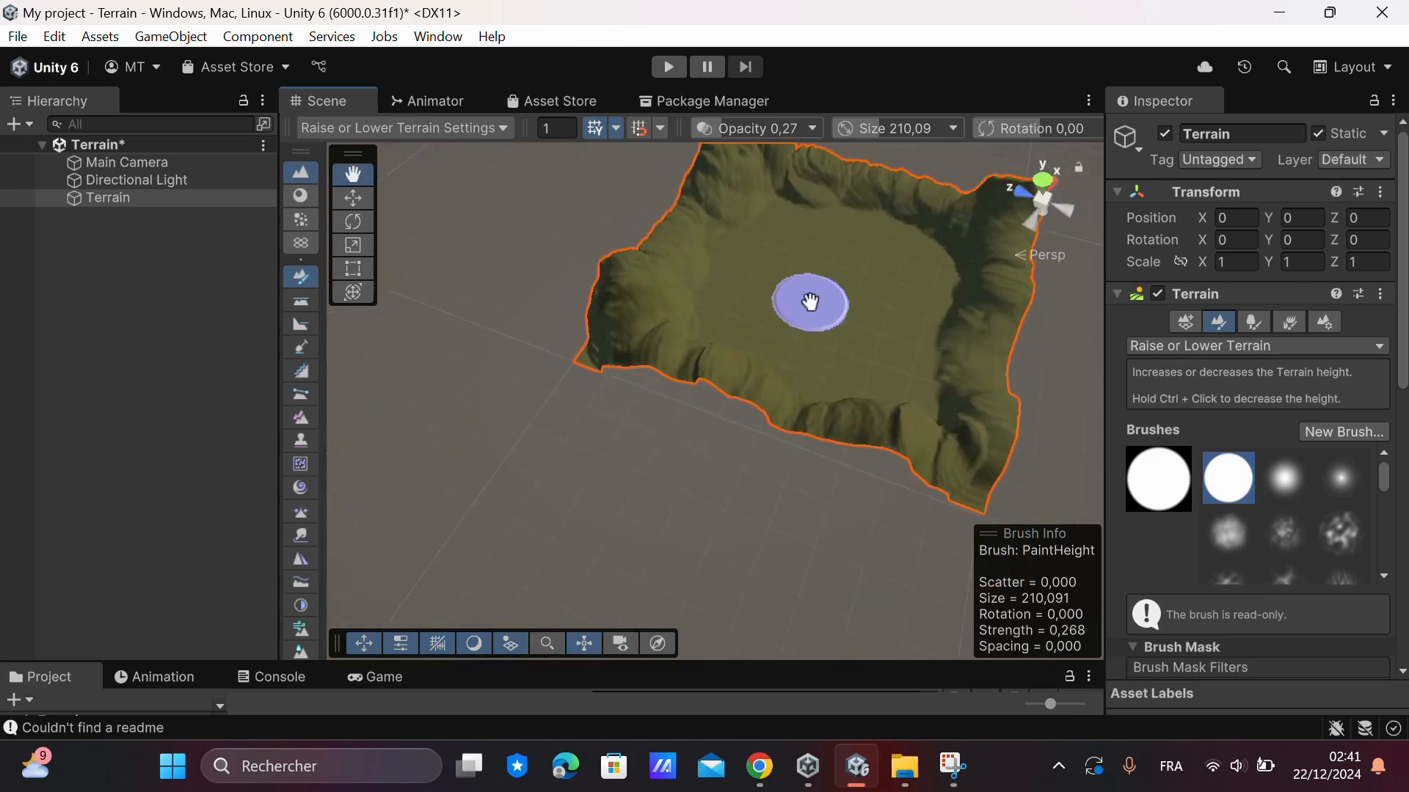
pyautogui.scroll(3, 477, 425)
pyautogui.moveTo(477, 425); pyautogui.dragTo(792, 248, button='right')
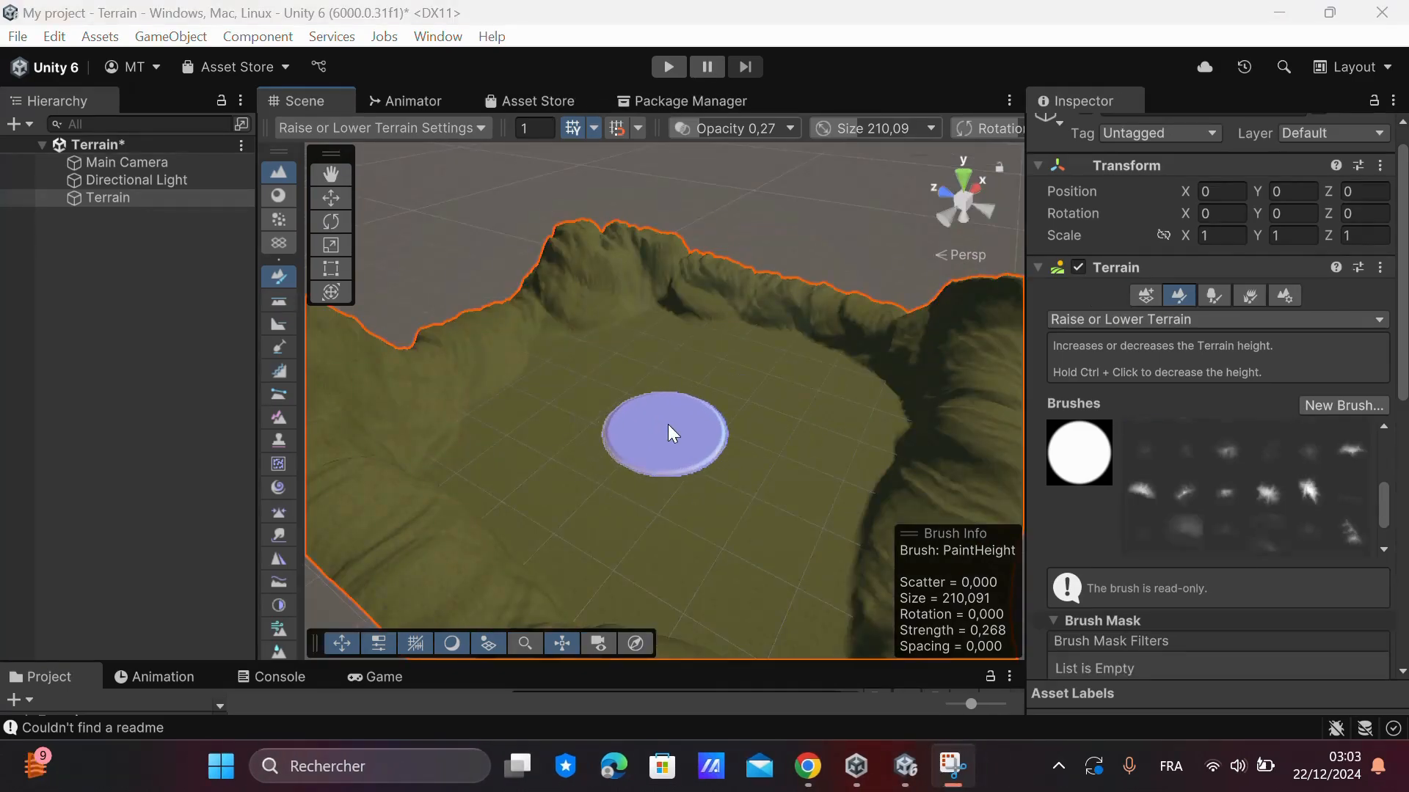
# Step: Add the Conifer prefab from the TerrainDemoScene_URP prefabs to the terrain's tree list for Paint Trees
pyautogui.scroll(2, 669, 419)
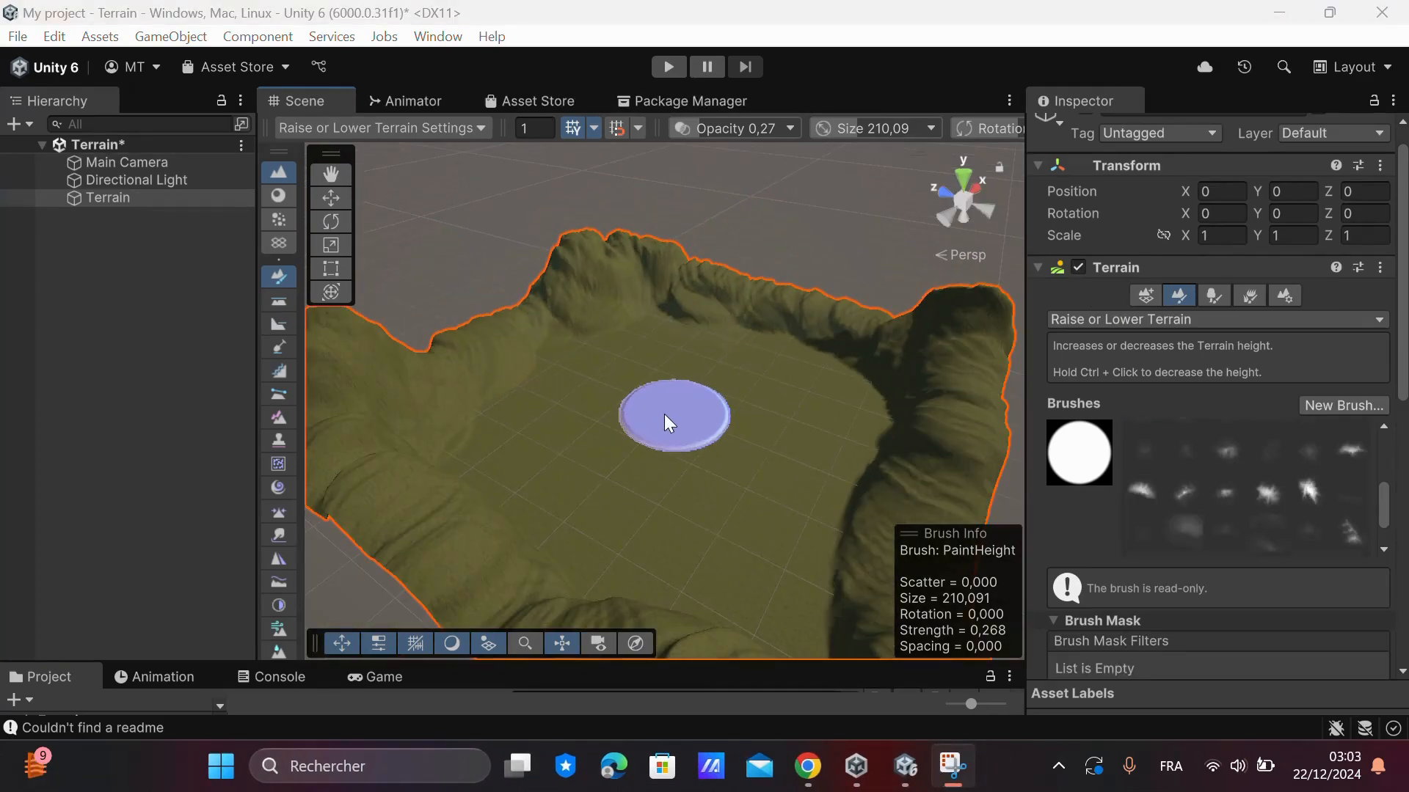
pyautogui.moveTo(669, 422)
pyautogui.mouseDown(button='right')
pyautogui.moveTo(560, 405)
pyautogui.moveTo(912, 264)
pyautogui.mouseUp(button='right')
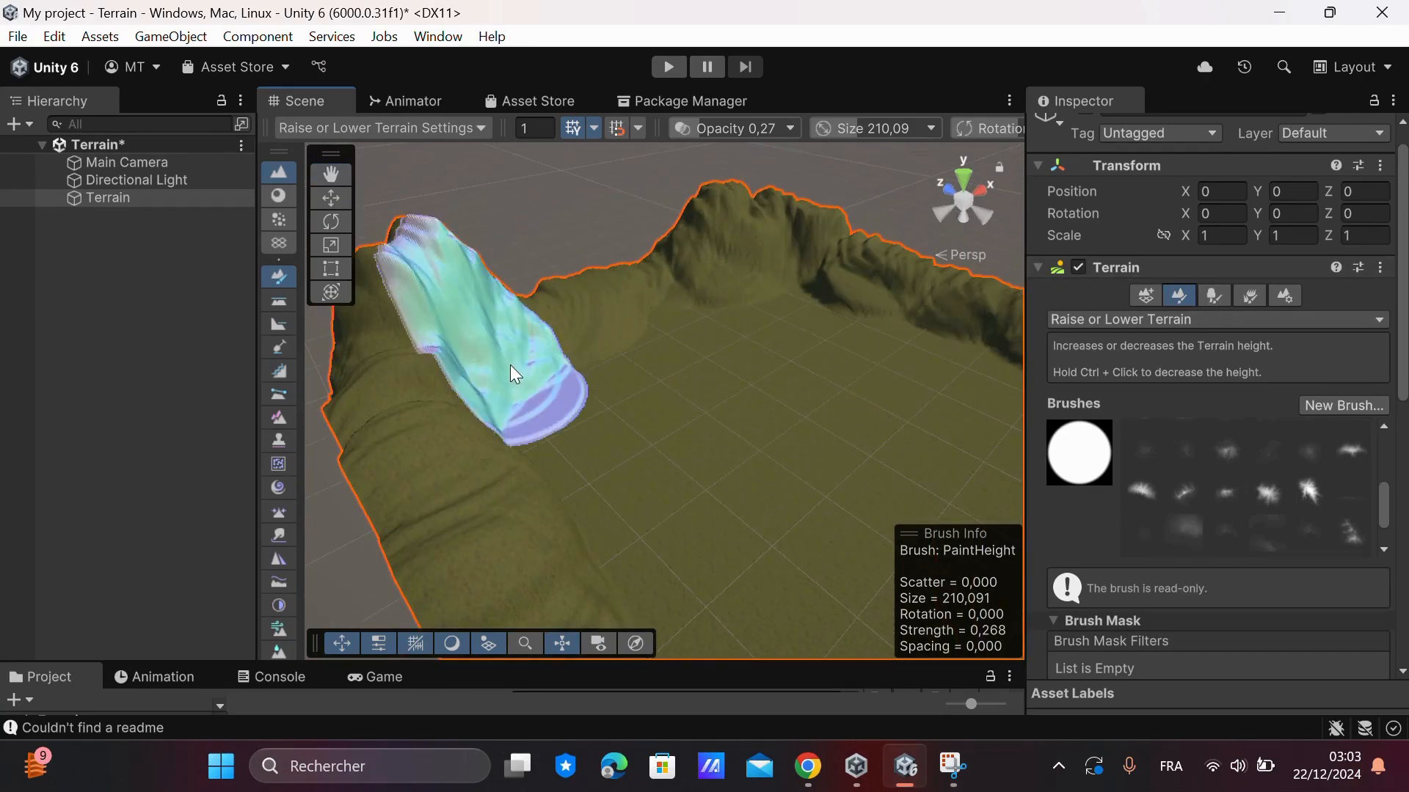
pyautogui.click(1221, 295)
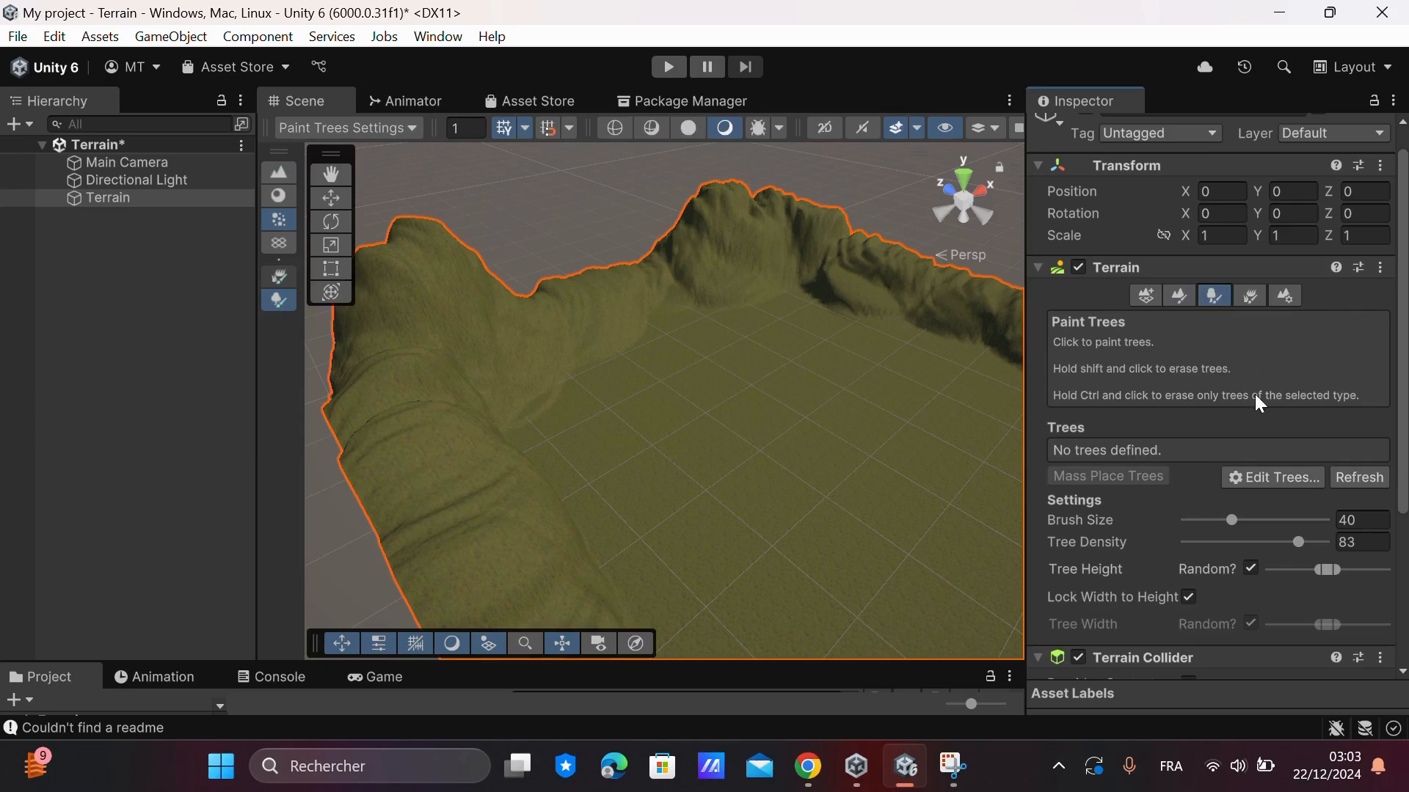
pyautogui.click(1286, 477)
pyautogui.click(1289, 483)
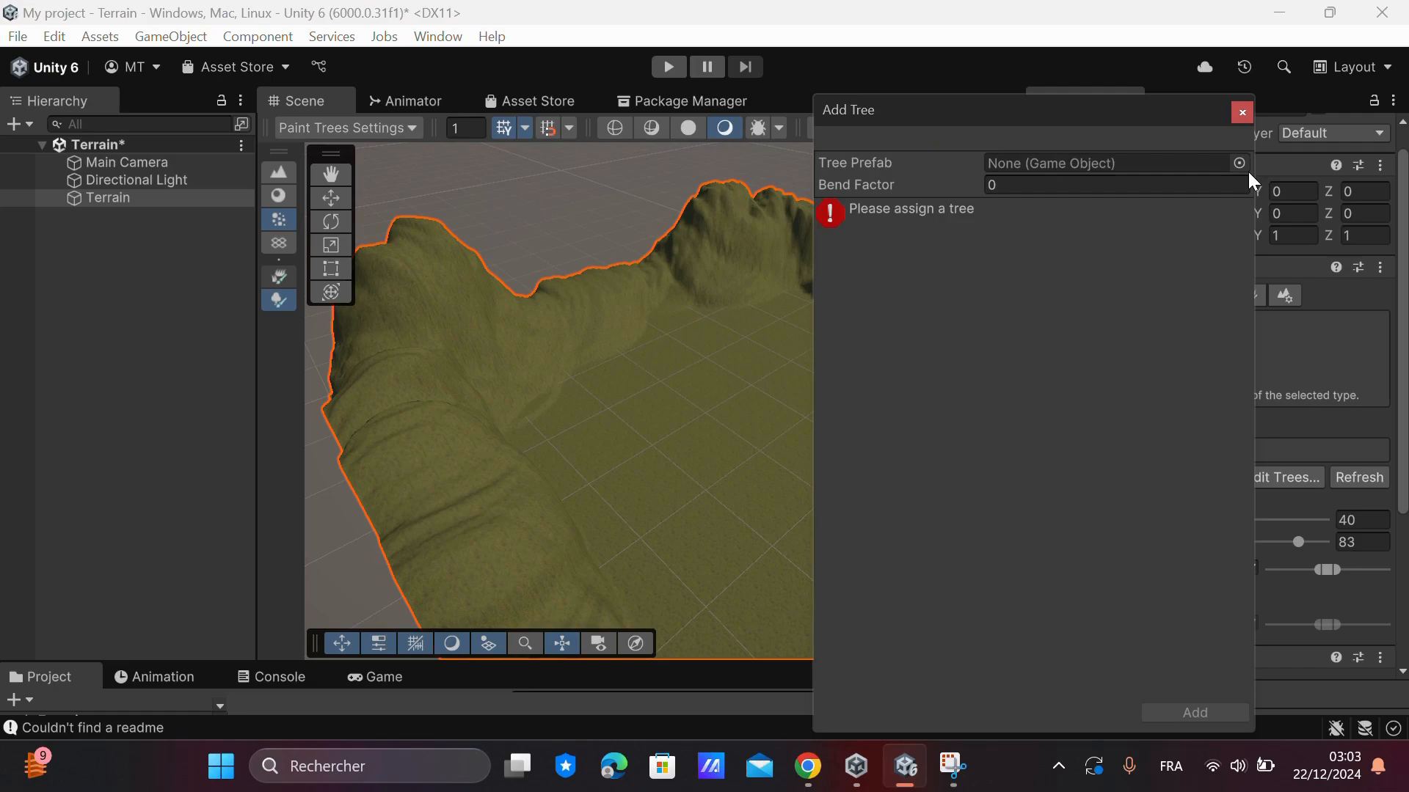
pyautogui.click(1240, 164)
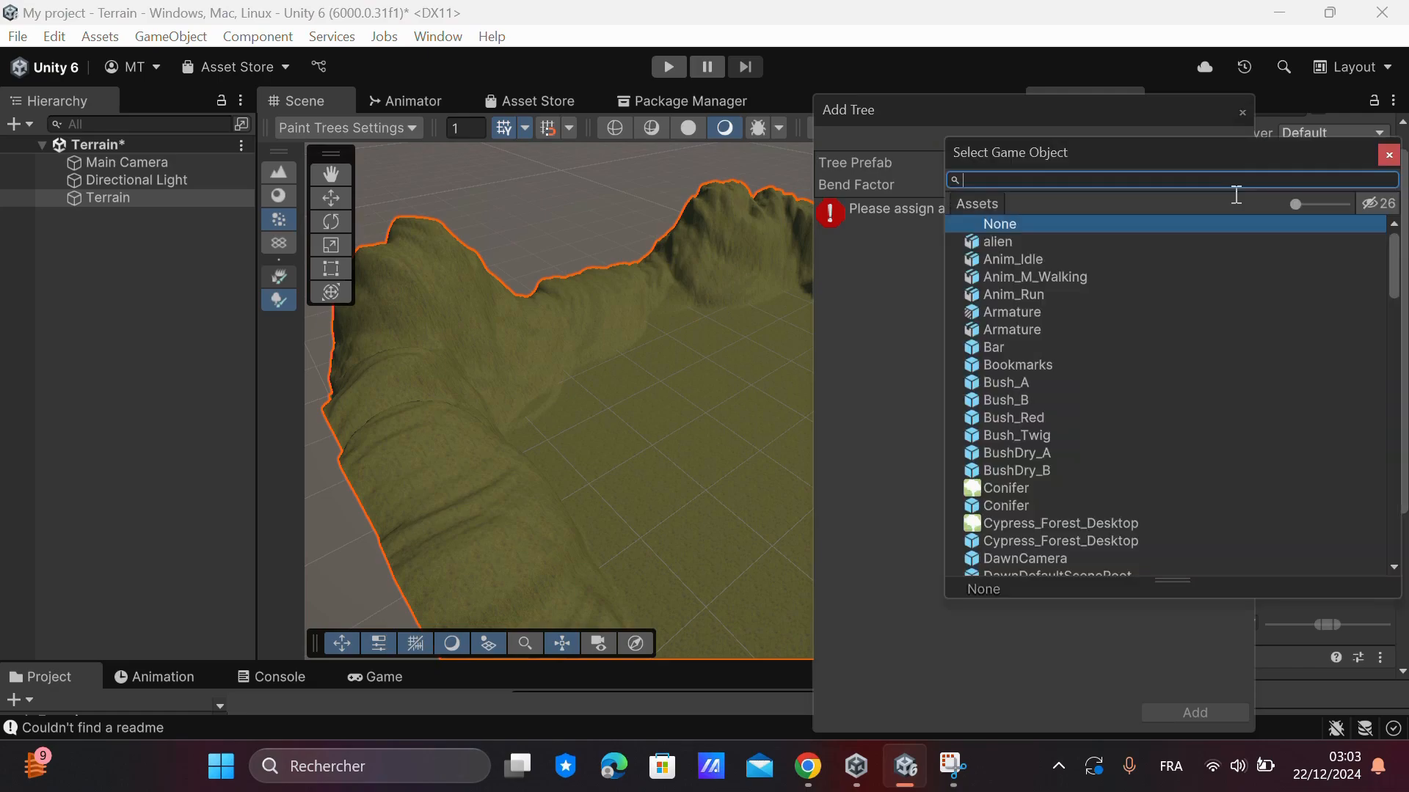
pyautogui.click(1010, 506)
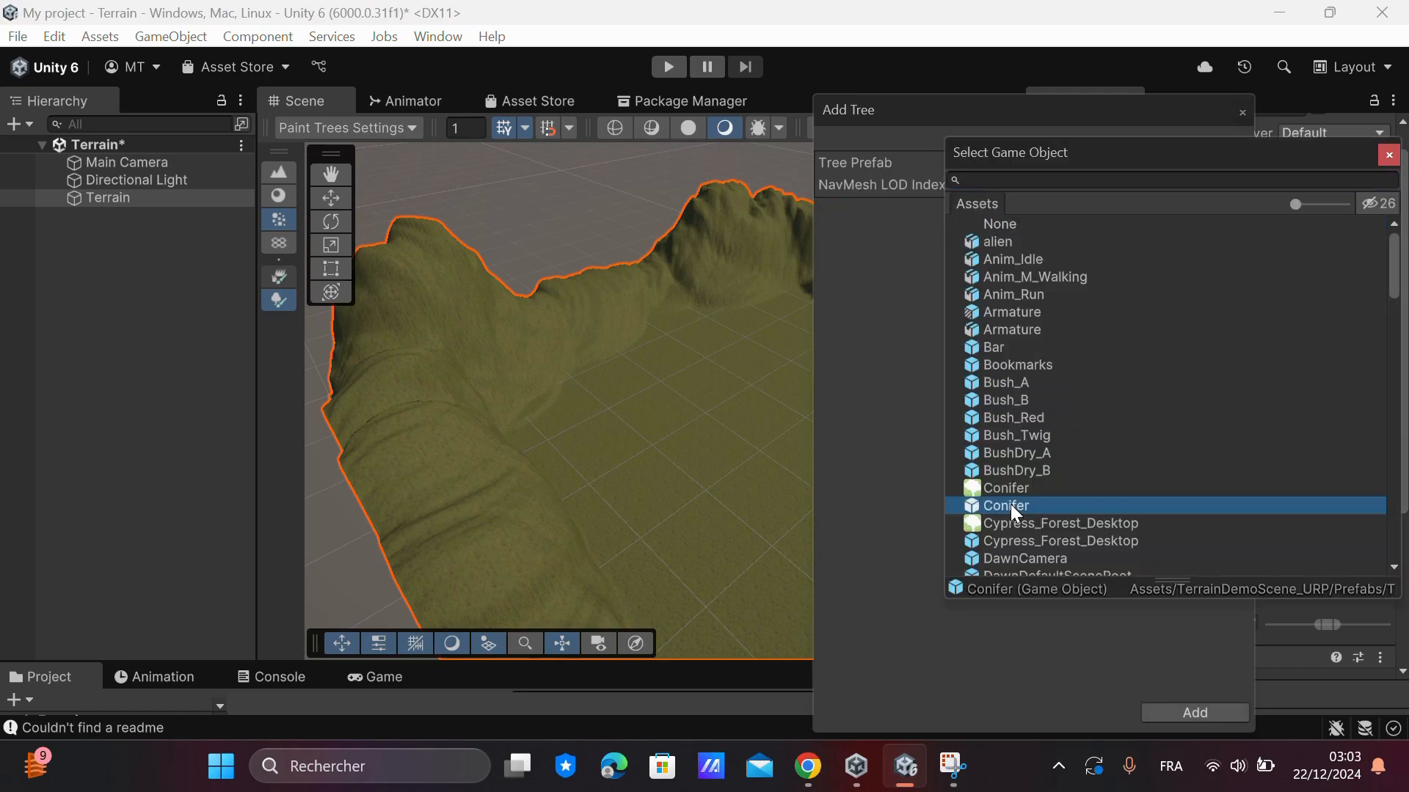
pyautogui.doubleClick(1058, 498)
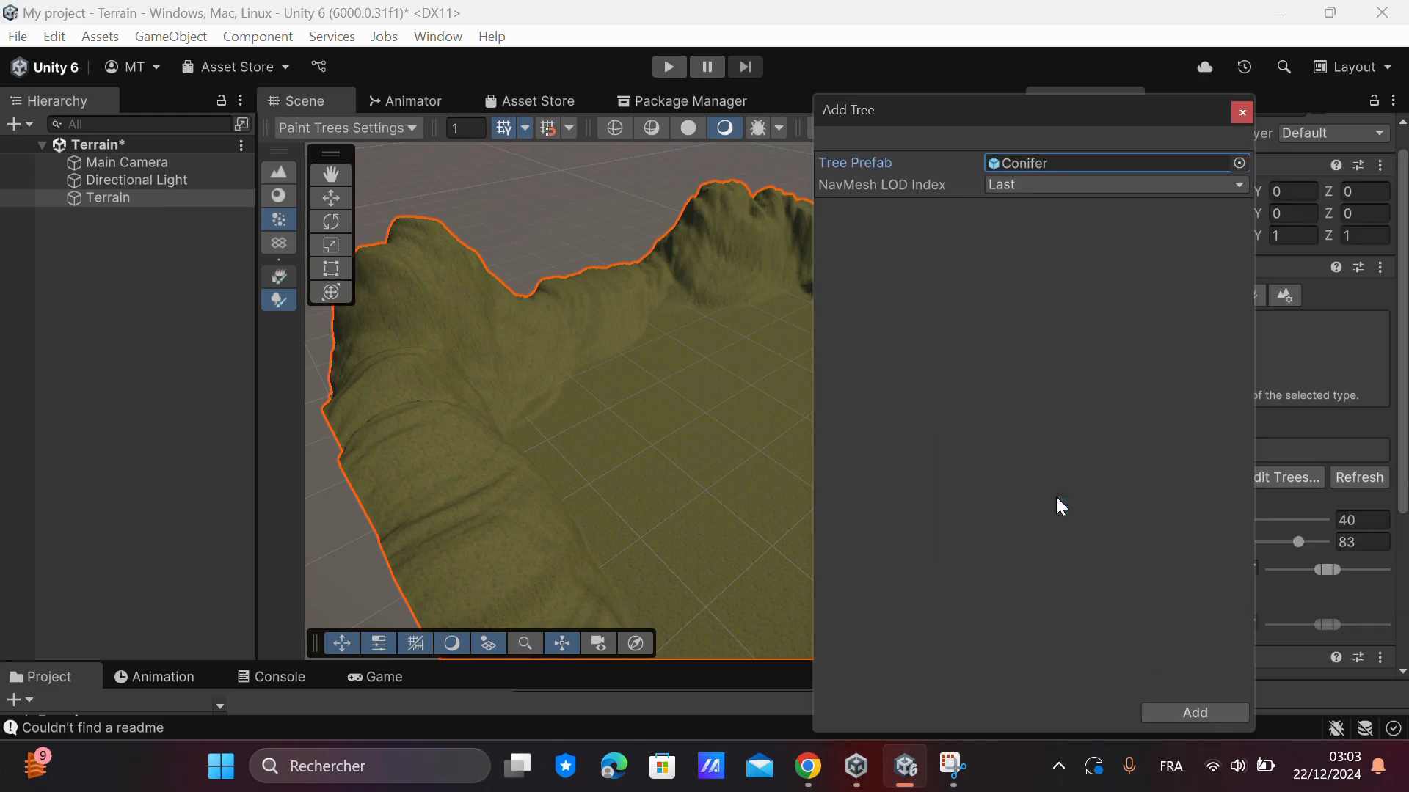
pyautogui.click(1194, 712)
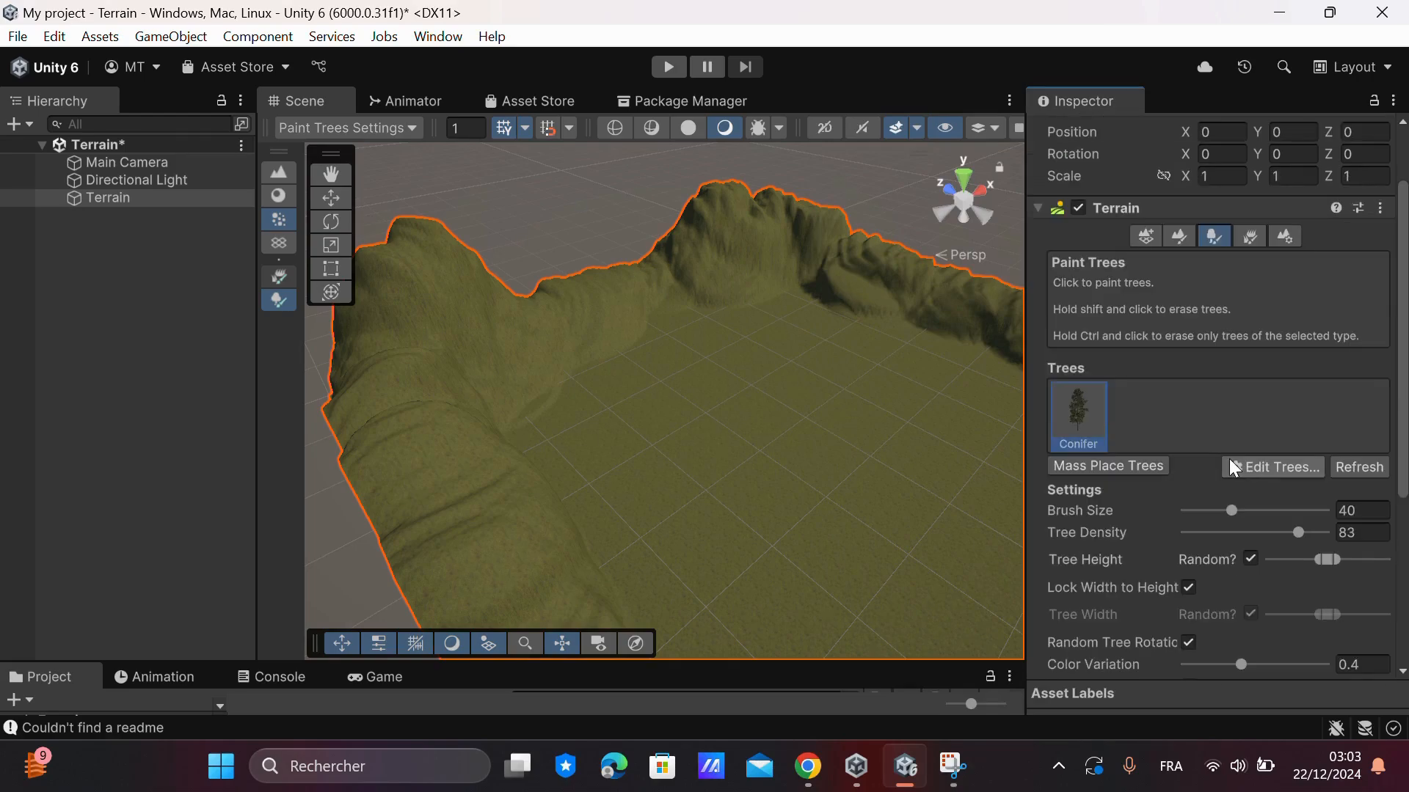
# Step: Mass place 3000 Conifer trees across the terrain, keeping existing trees
pyautogui.click(1115, 464)
pyautogui.click(622, 185)
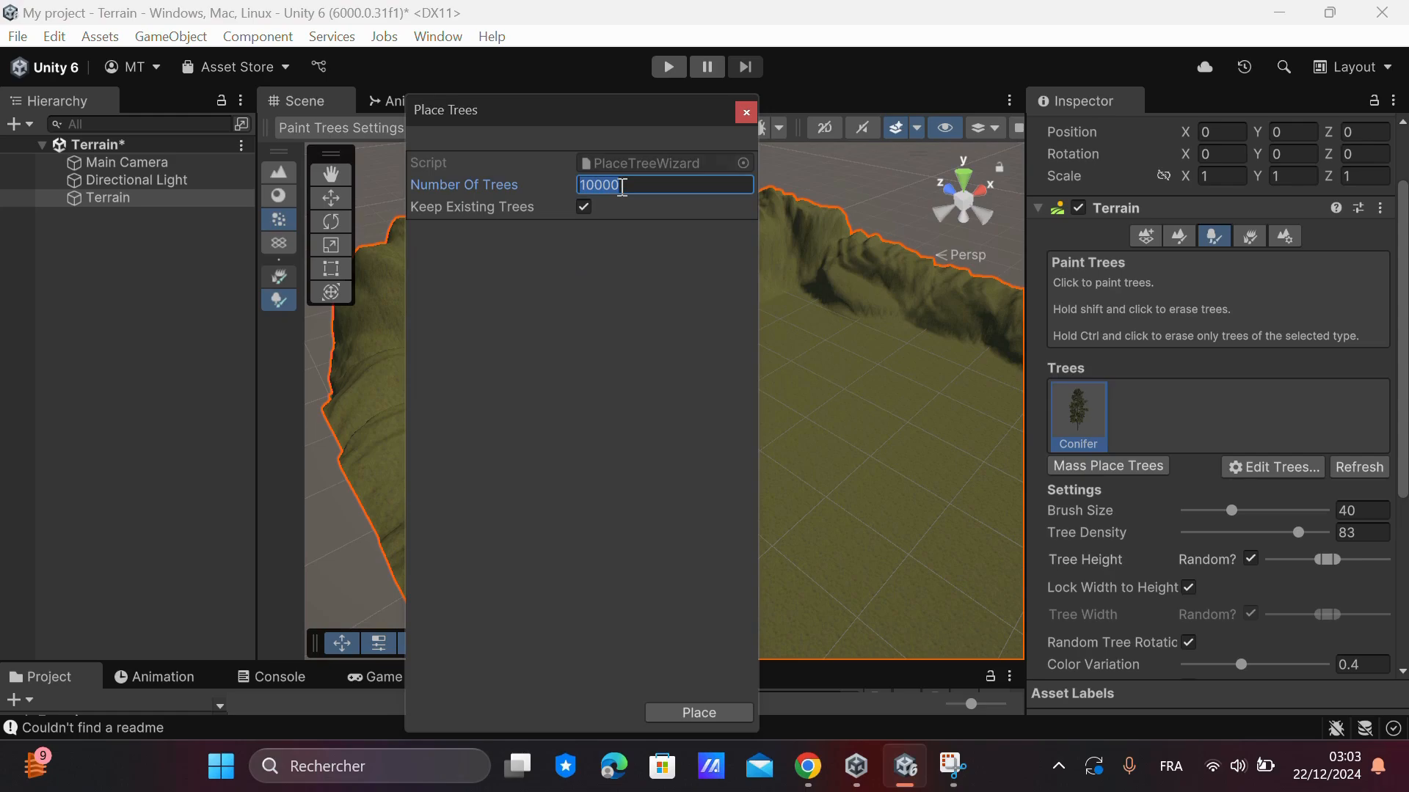
pyautogui.write('3')
pyautogui.click(725, 718)
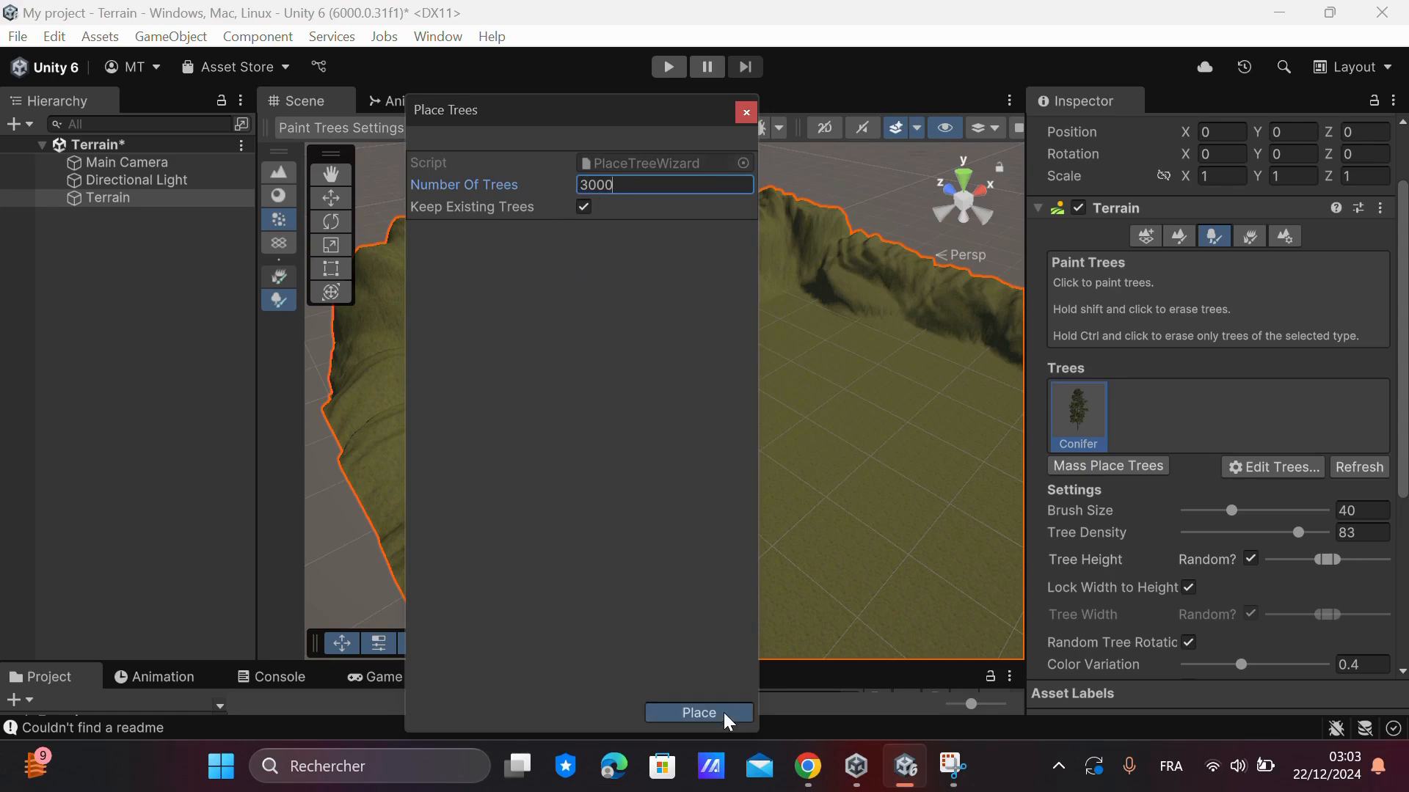
# Step: Set the tree brush size to 283 and erase the trees in the middle of the terrain to form a clearing
pyautogui.keyDown('alt'); pyautogui.moveTo(553, 381); pyautogui.dragTo(793, 460); pyautogui.keyUp('alt')
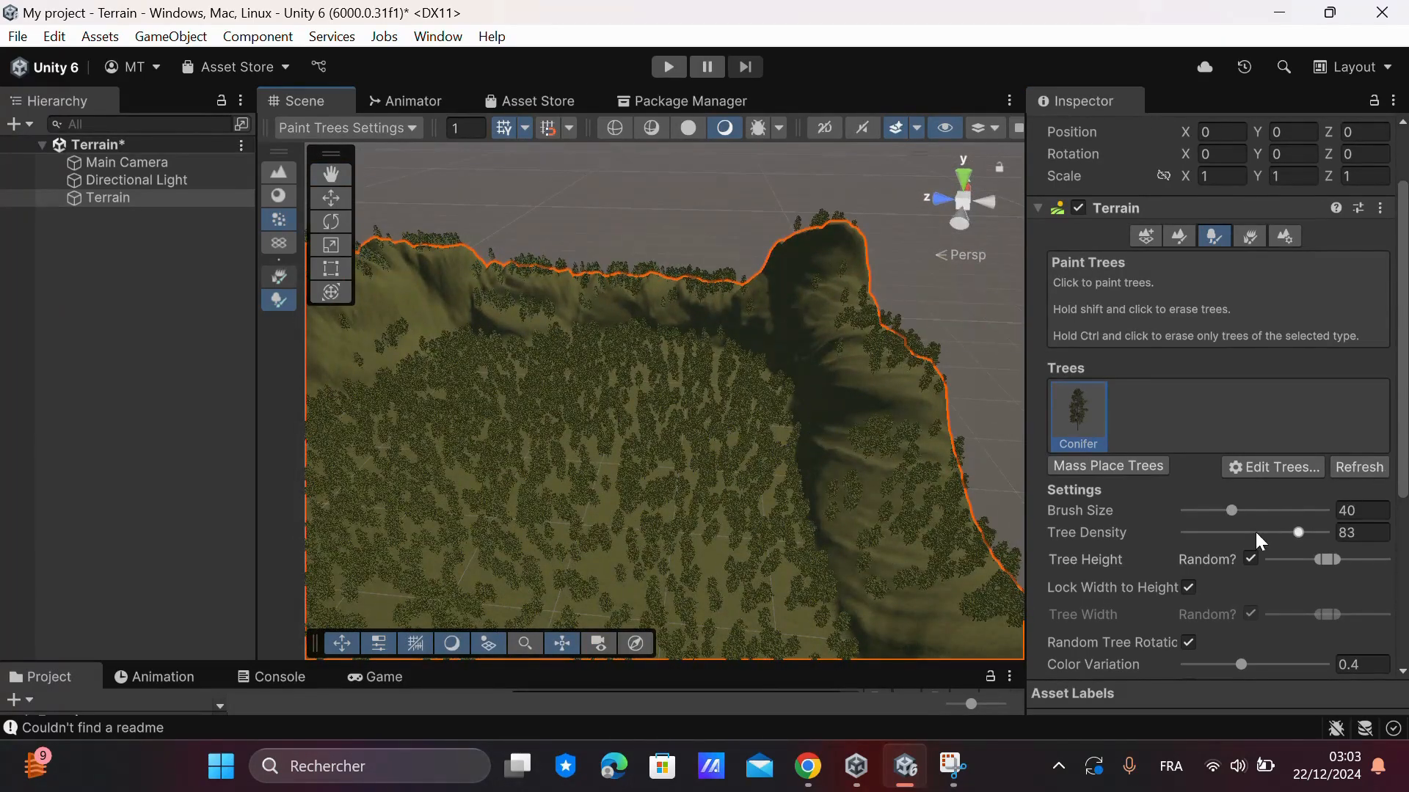
pyautogui.moveTo(710, 421)
pyautogui.keyDown('alt'); pyautogui.mouseDown()
pyautogui.moveTo(726, 411)
pyautogui.moveTo(609, 427)
pyautogui.moveTo(639, 437)
pyautogui.mouseUp(); pyautogui.keyUp('alt')
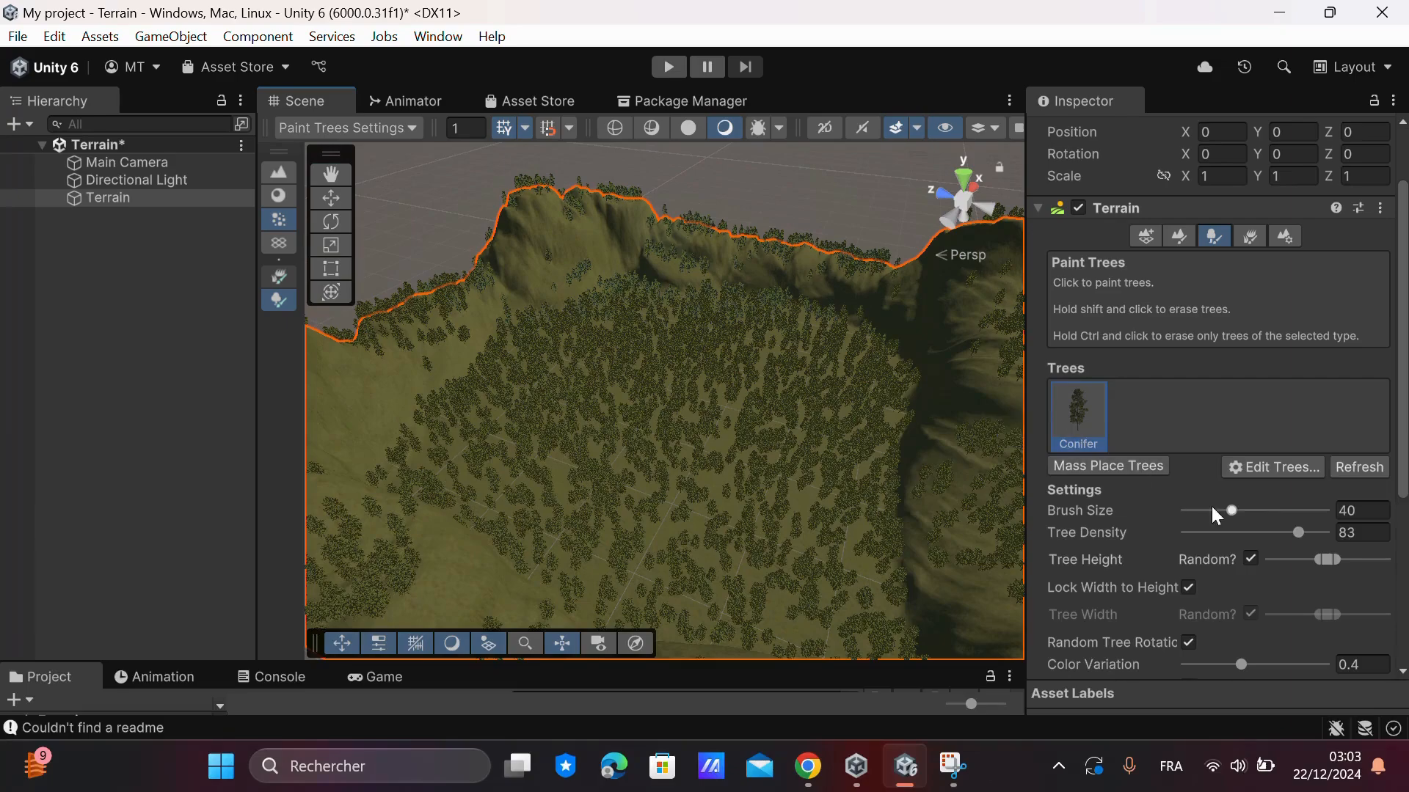
pyautogui.moveTo(1231, 509); pyautogui.dragTo(1281, 512)
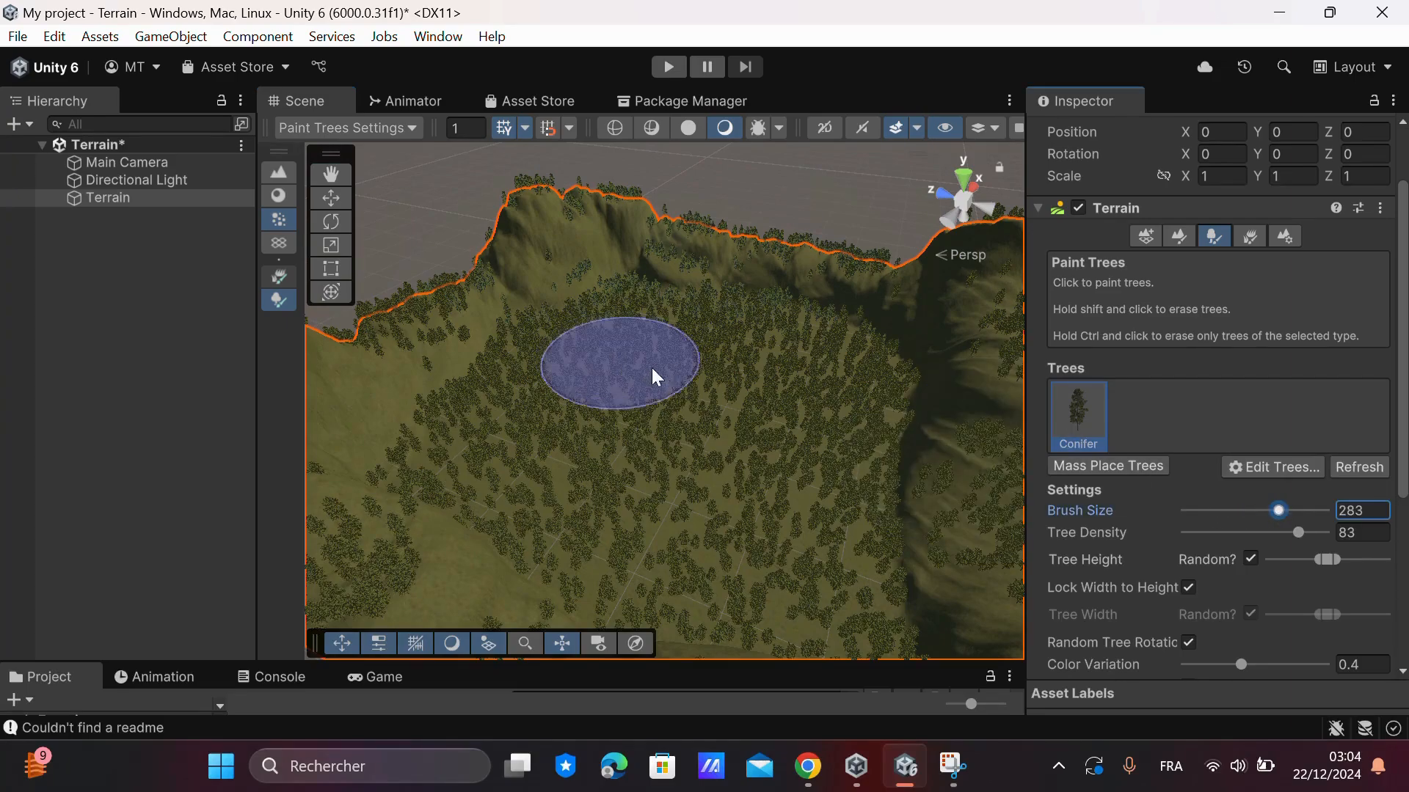
pyautogui.keyDown('shift'); pyautogui.click(676, 431); pyautogui.keyUp('shift')
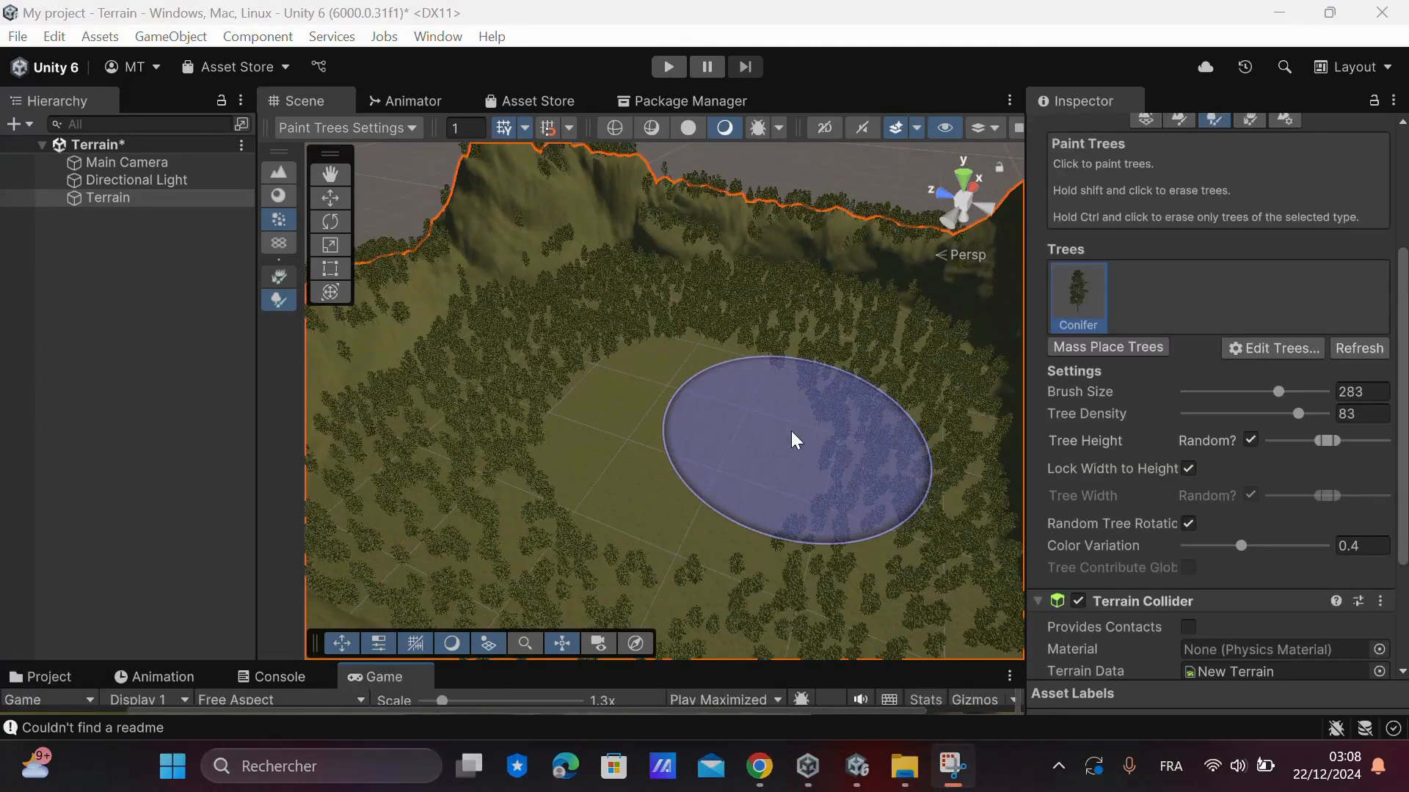
# Step: Add the Grass_C prefab as a detail mesh for Paint Details, and enlarge the Game view area
pyautogui.scroll(3, 1260, 256)
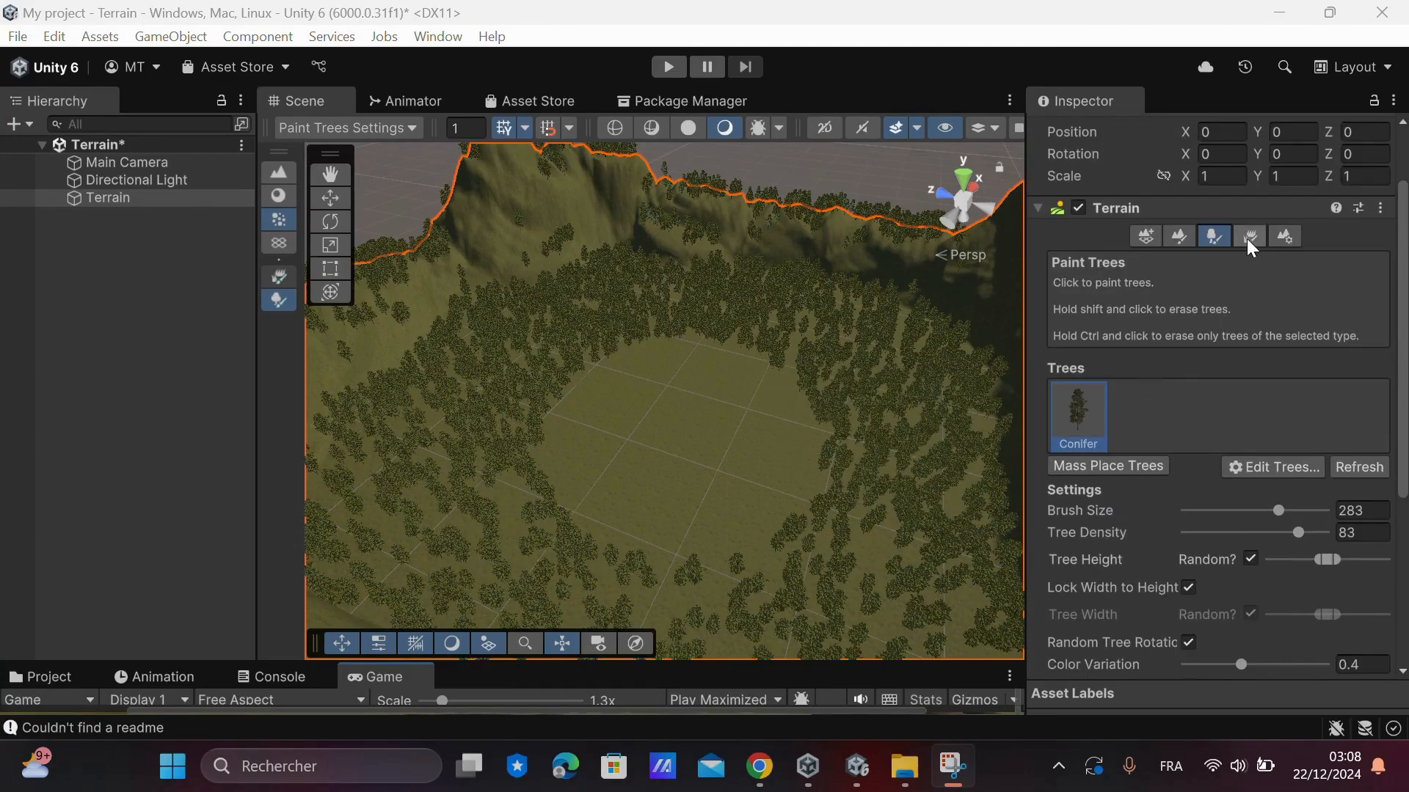
pyautogui.click(1249, 237)
pyautogui.scroll(-5, 1197, 536)
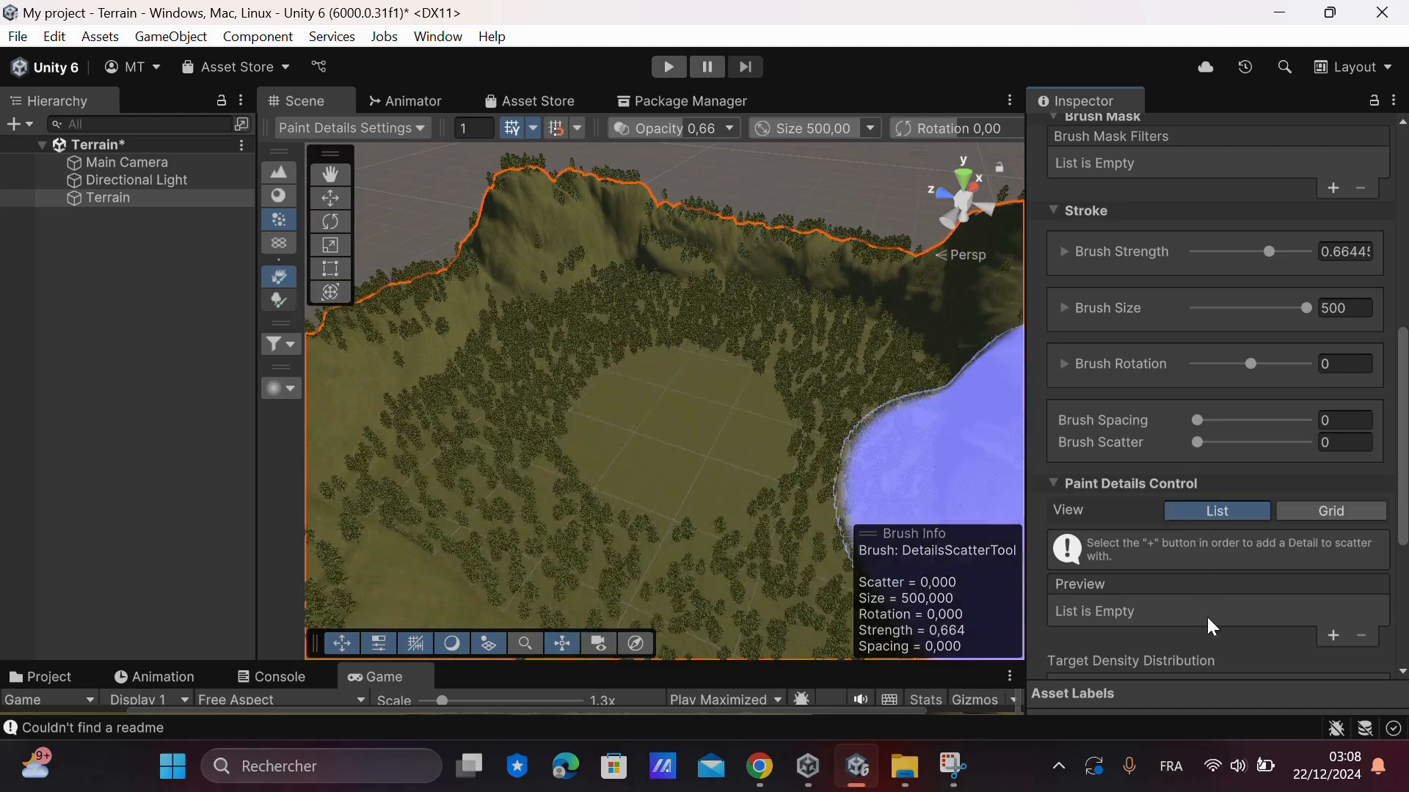
pyautogui.scroll(-1, 1239, 590)
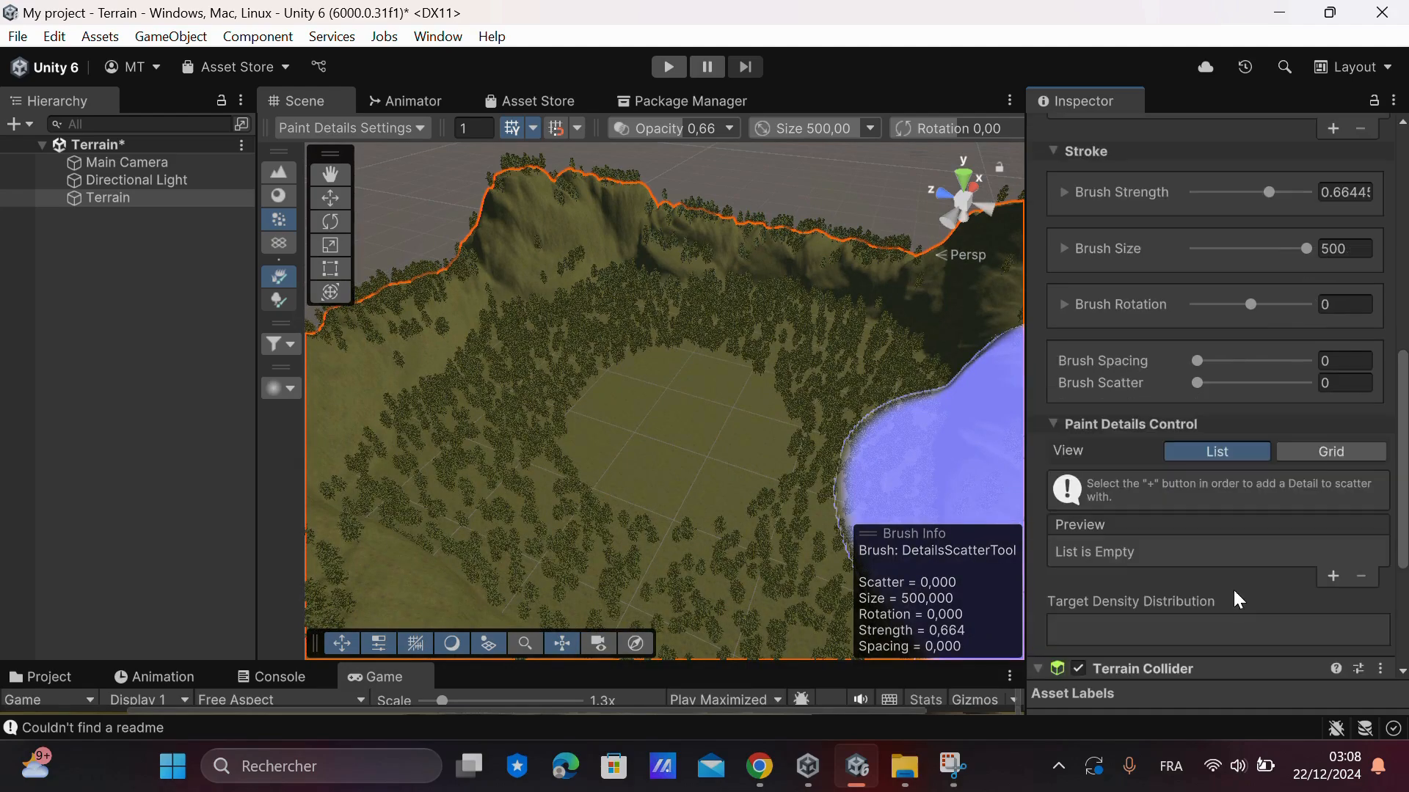
pyautogui.click(1329, 577)
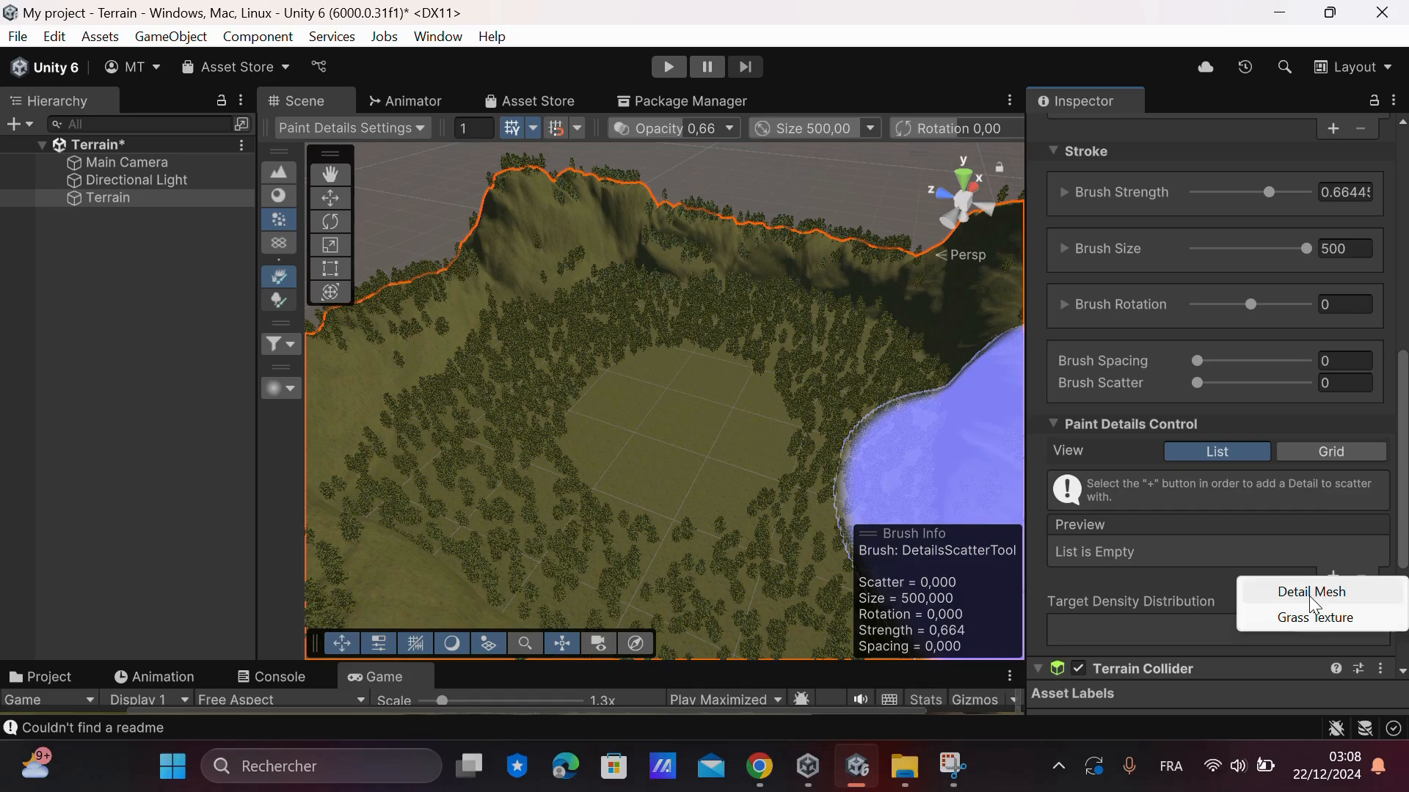
pyautogui.click(1311, 592)
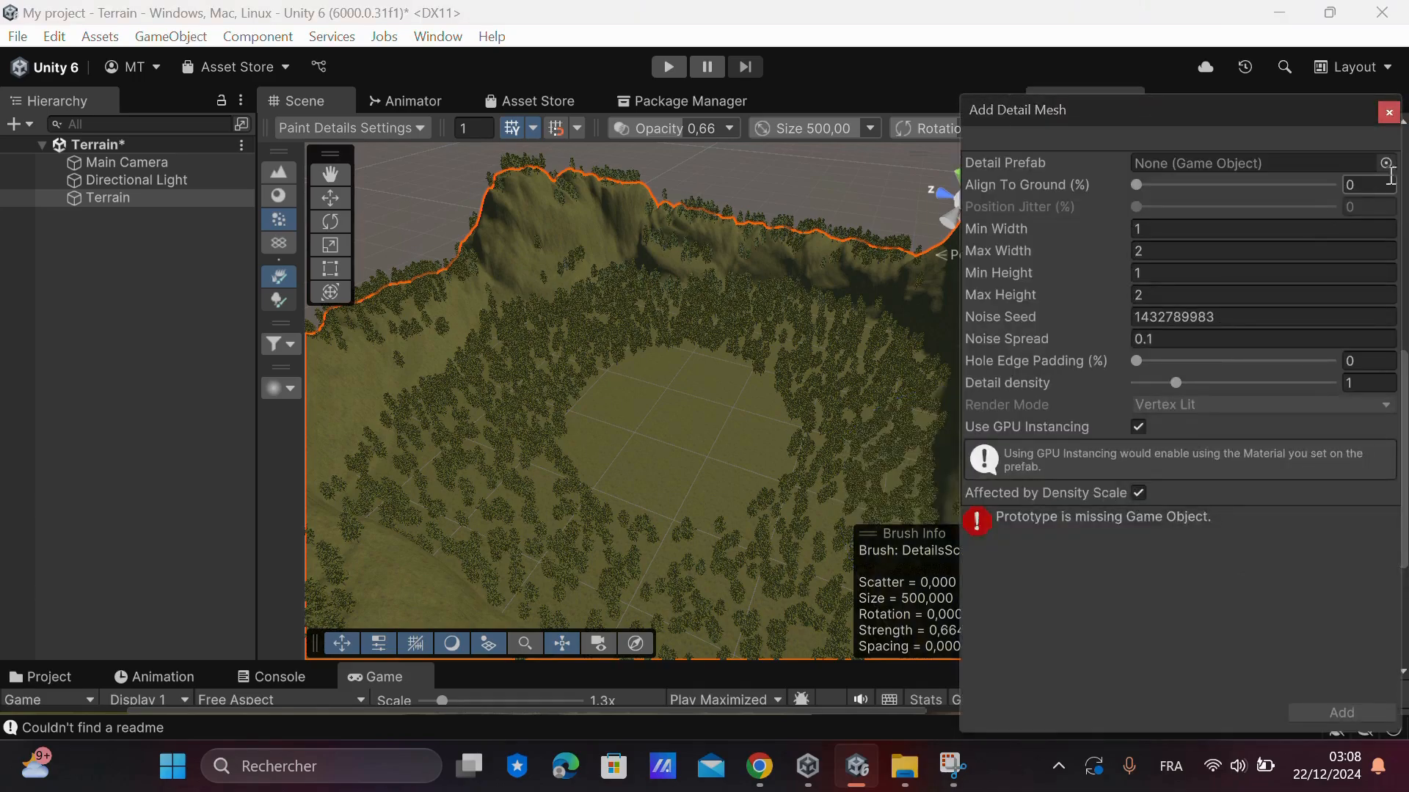
pyautogui.click(1376, 157)
pyautogui.write('gr')
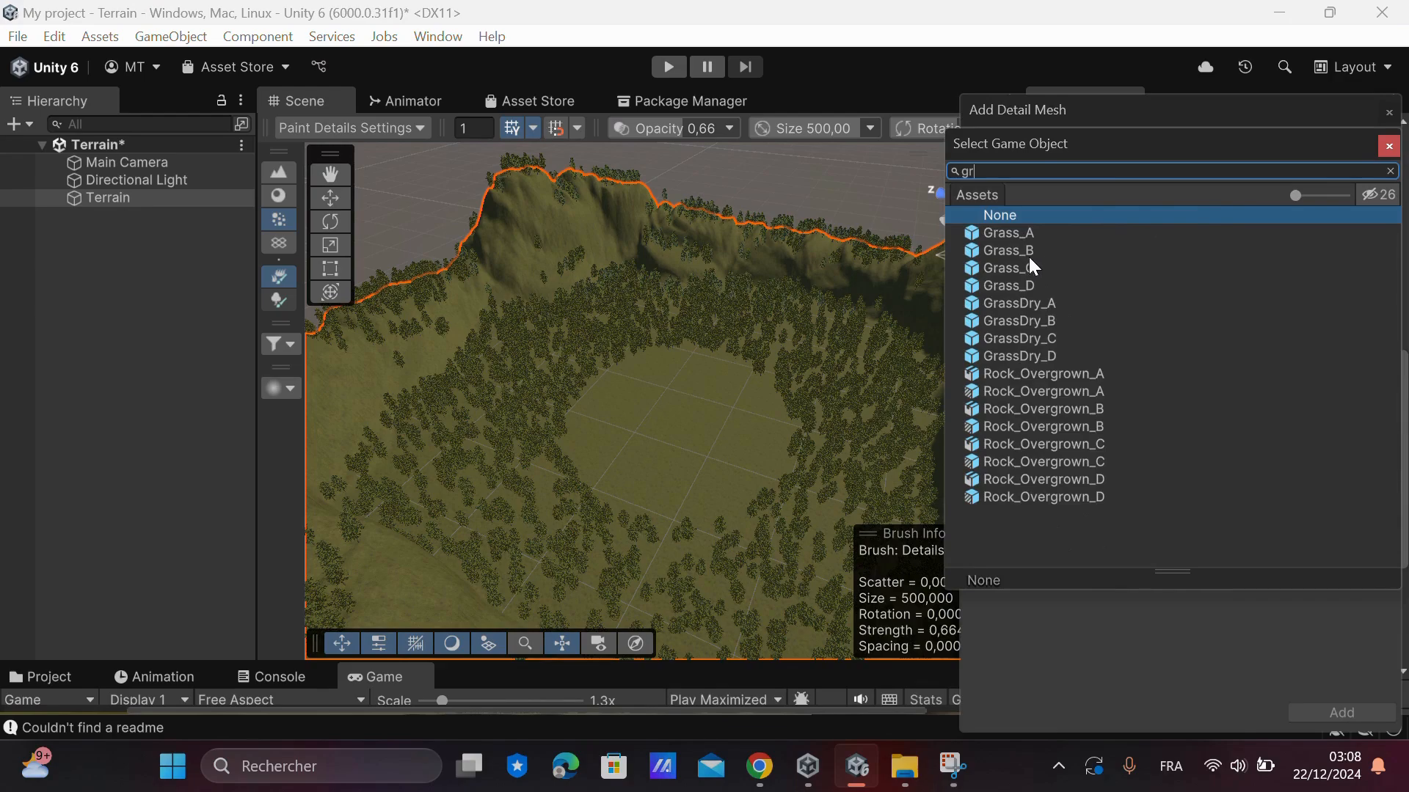
pyautogui.doubleClick(1024, 266)
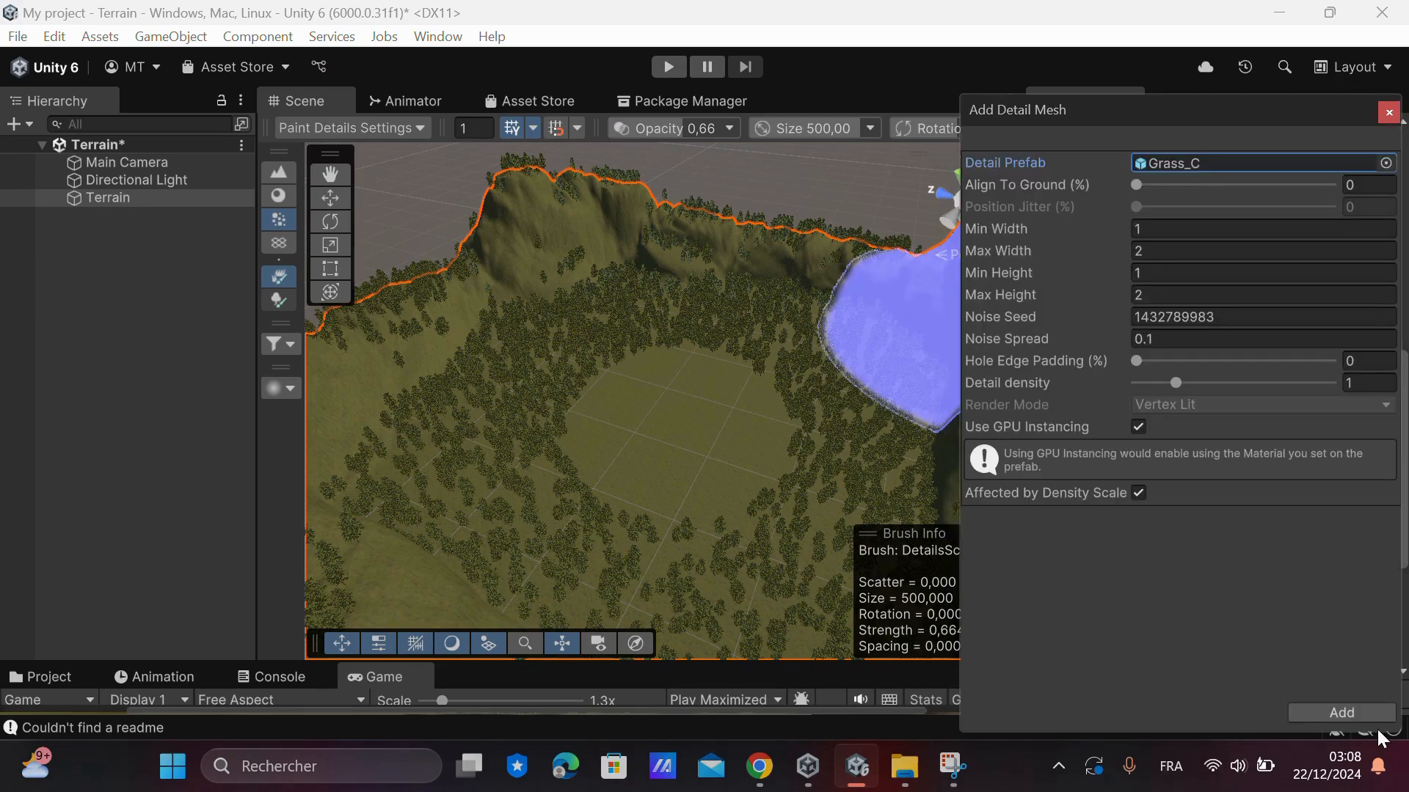
pyautogui.click(1360, 711)
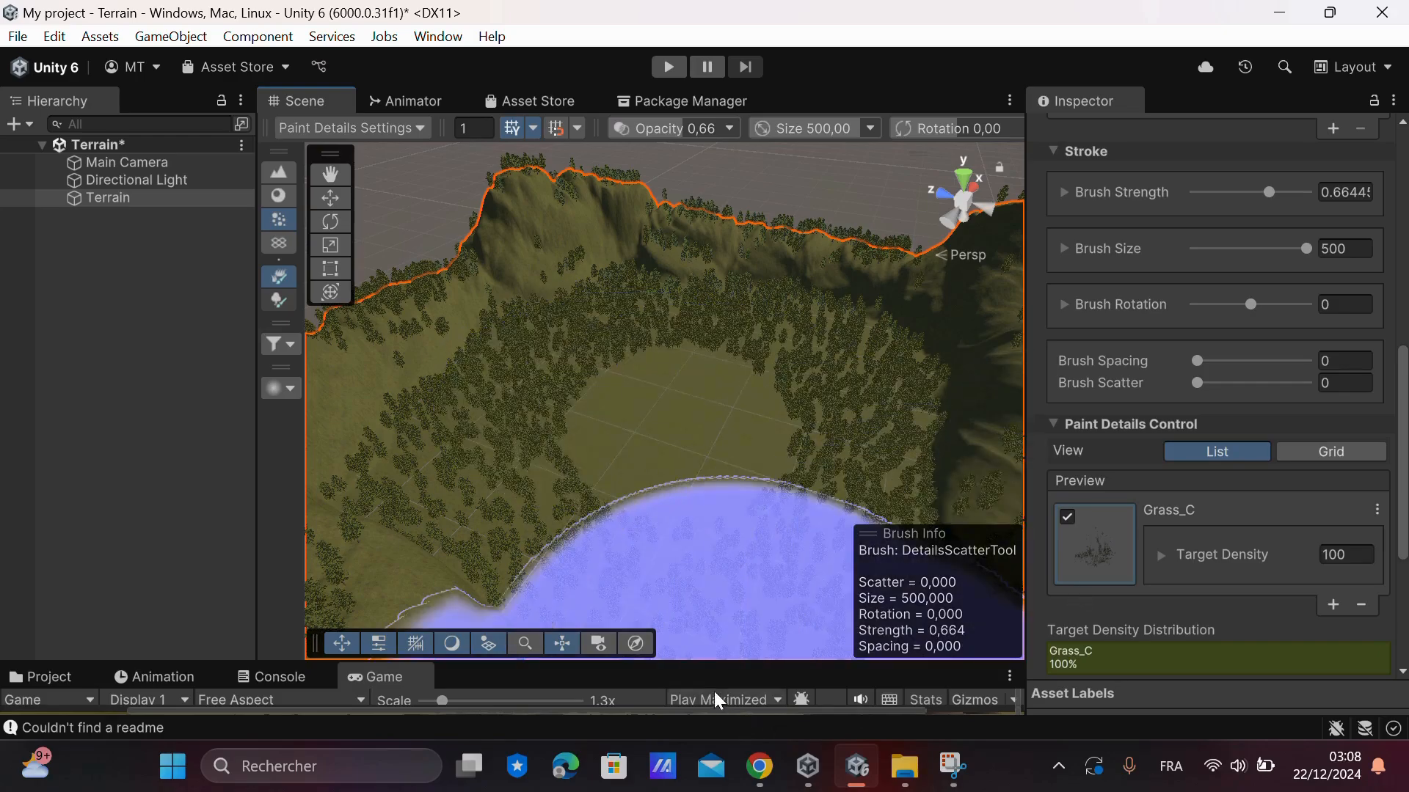
pyautogui.moveTo(723, 666); pyautogui.dragTo(721, 359)
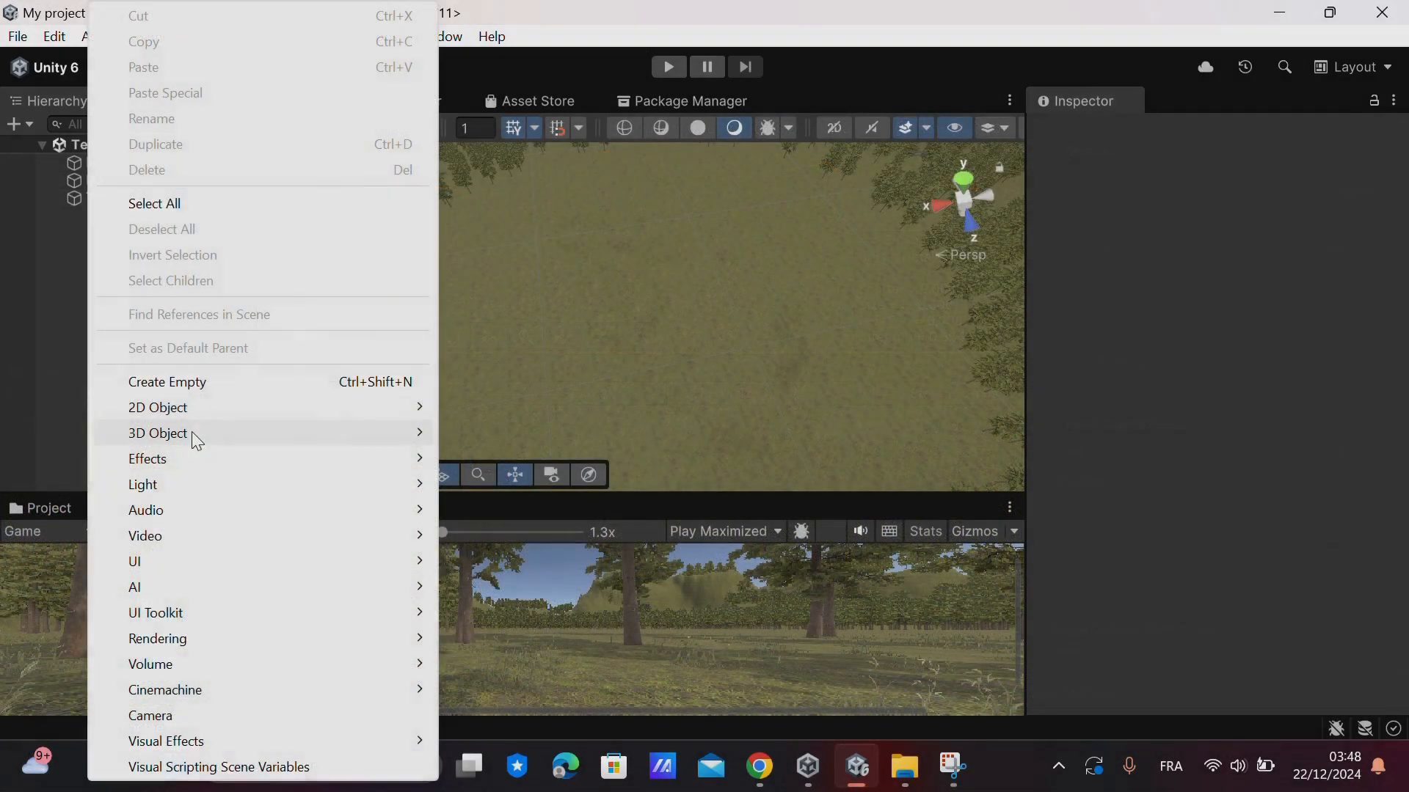
# Step: Add a Plane 3D object to the scene and set its scale to 20 on X and 20 on Z
pyautogui.moveTo(209, 433)
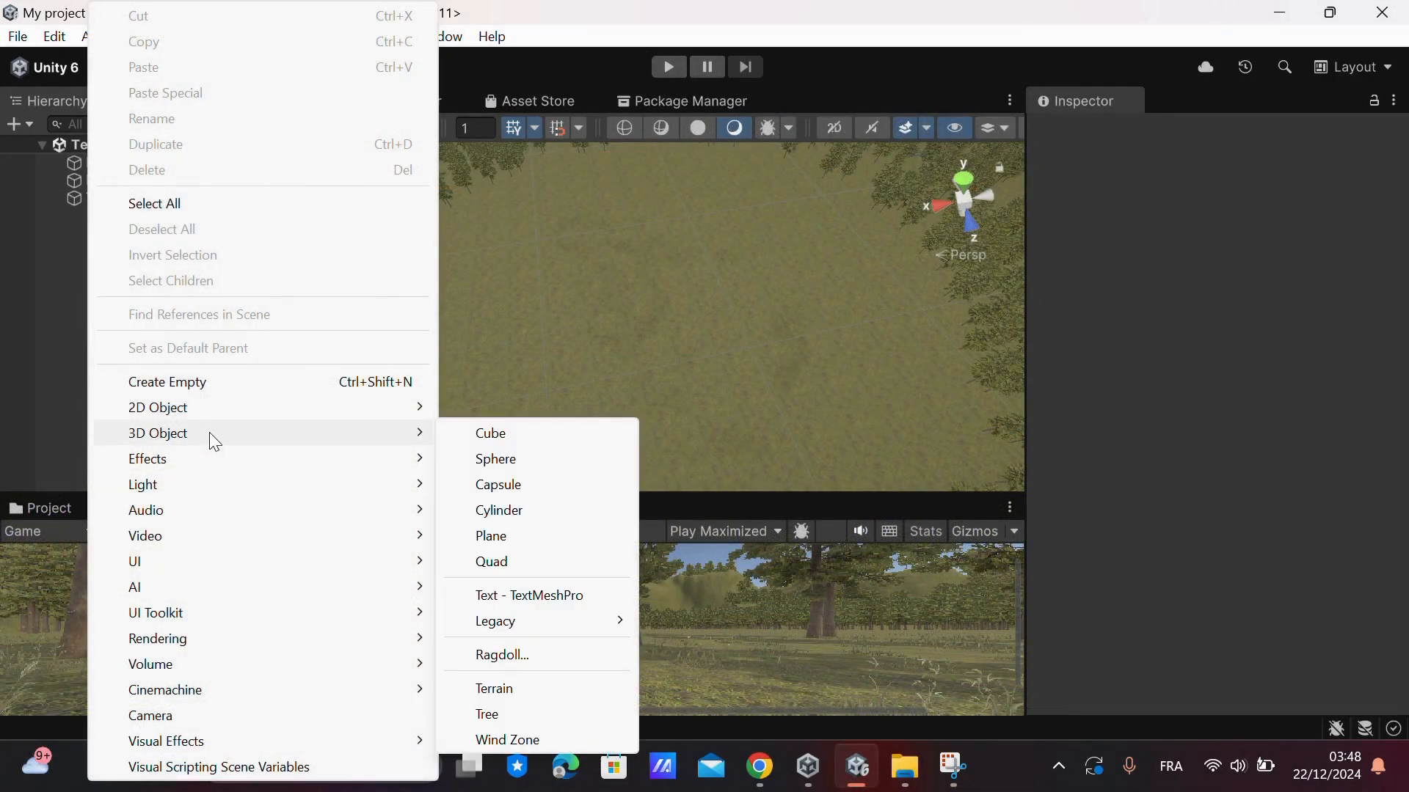
pyautogui.click(490, 536)
pyautogui.click(1236, 260)
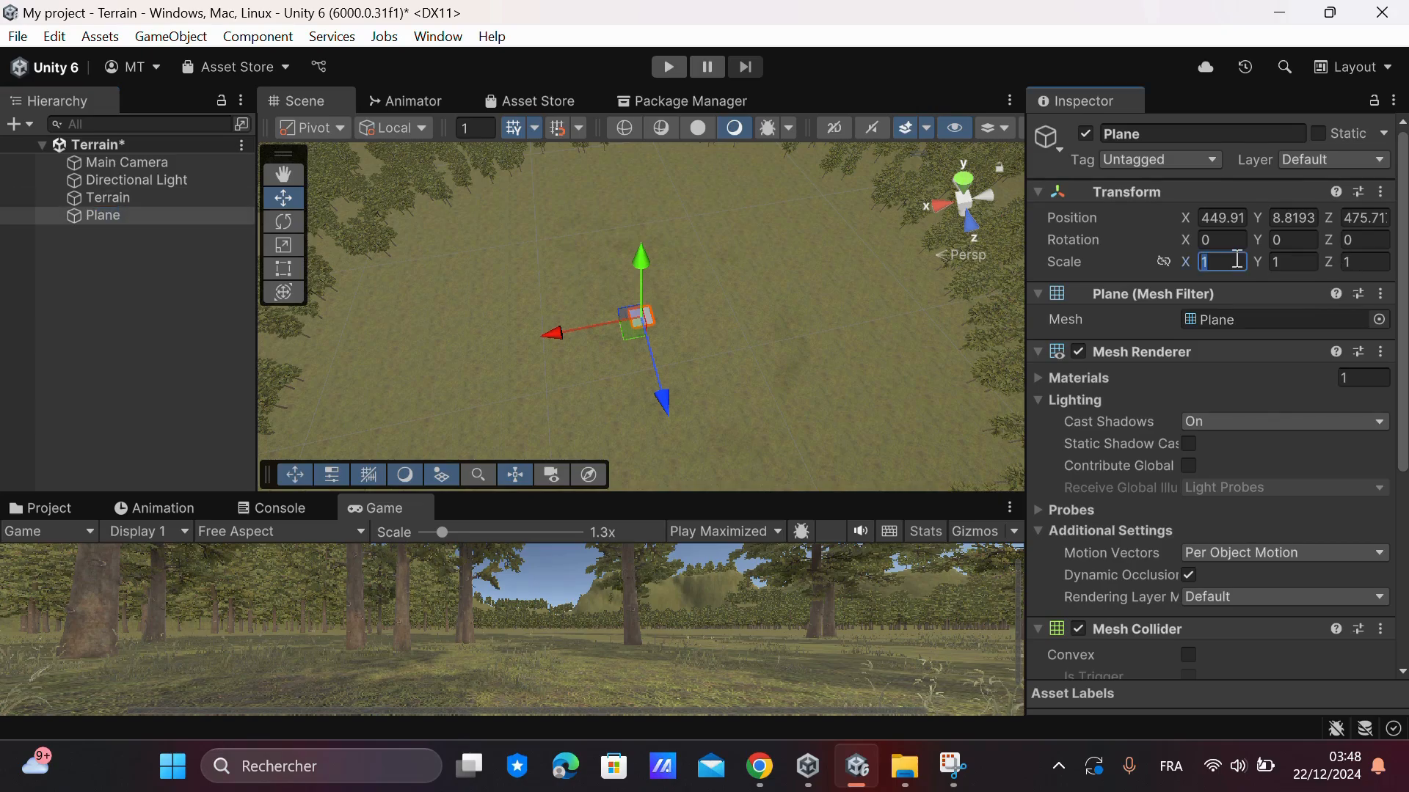
pyautogui.write('20')
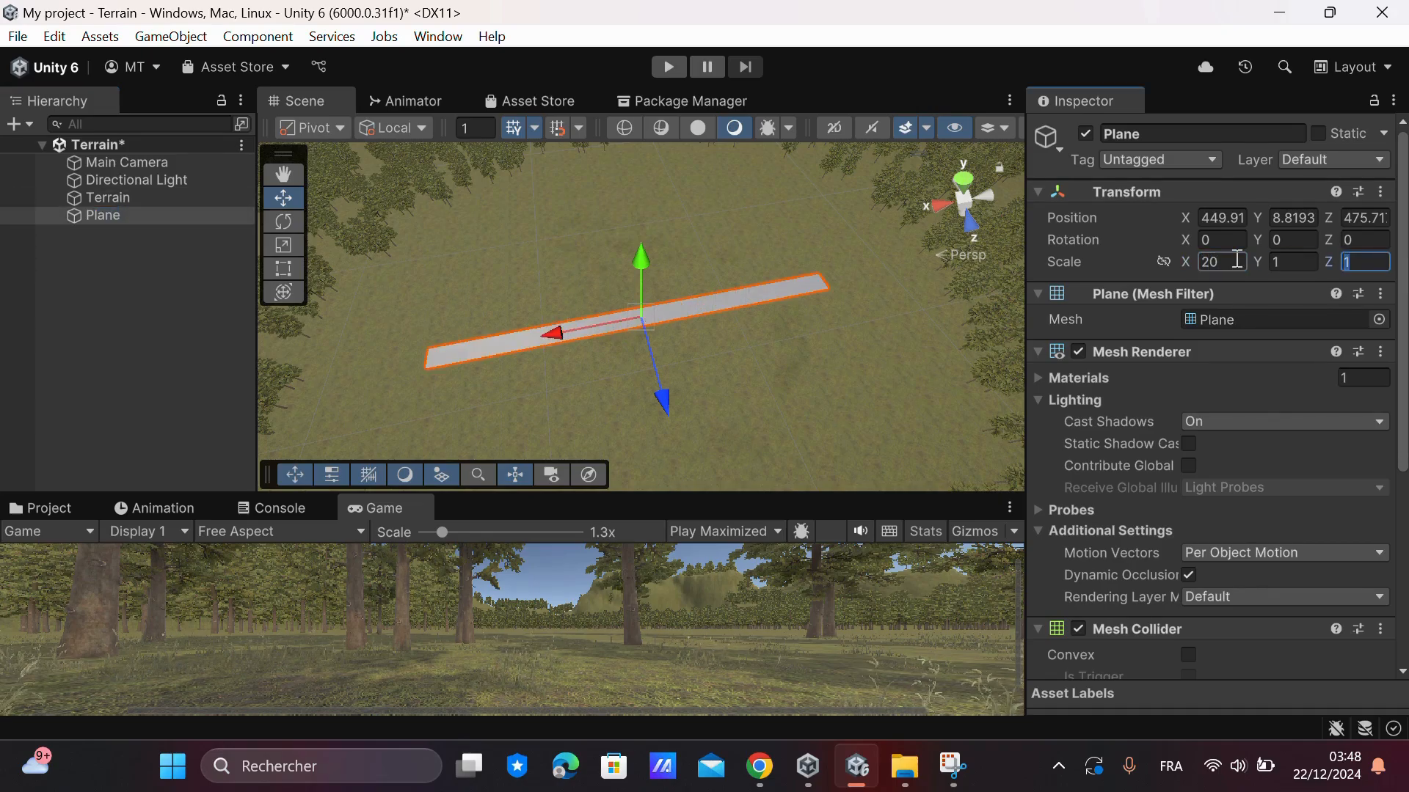
pyautogui.write('20')
# Step: Search the project assets for "water" and apply the blue-grey water material to the plane
pyautogui.click(963, 179)
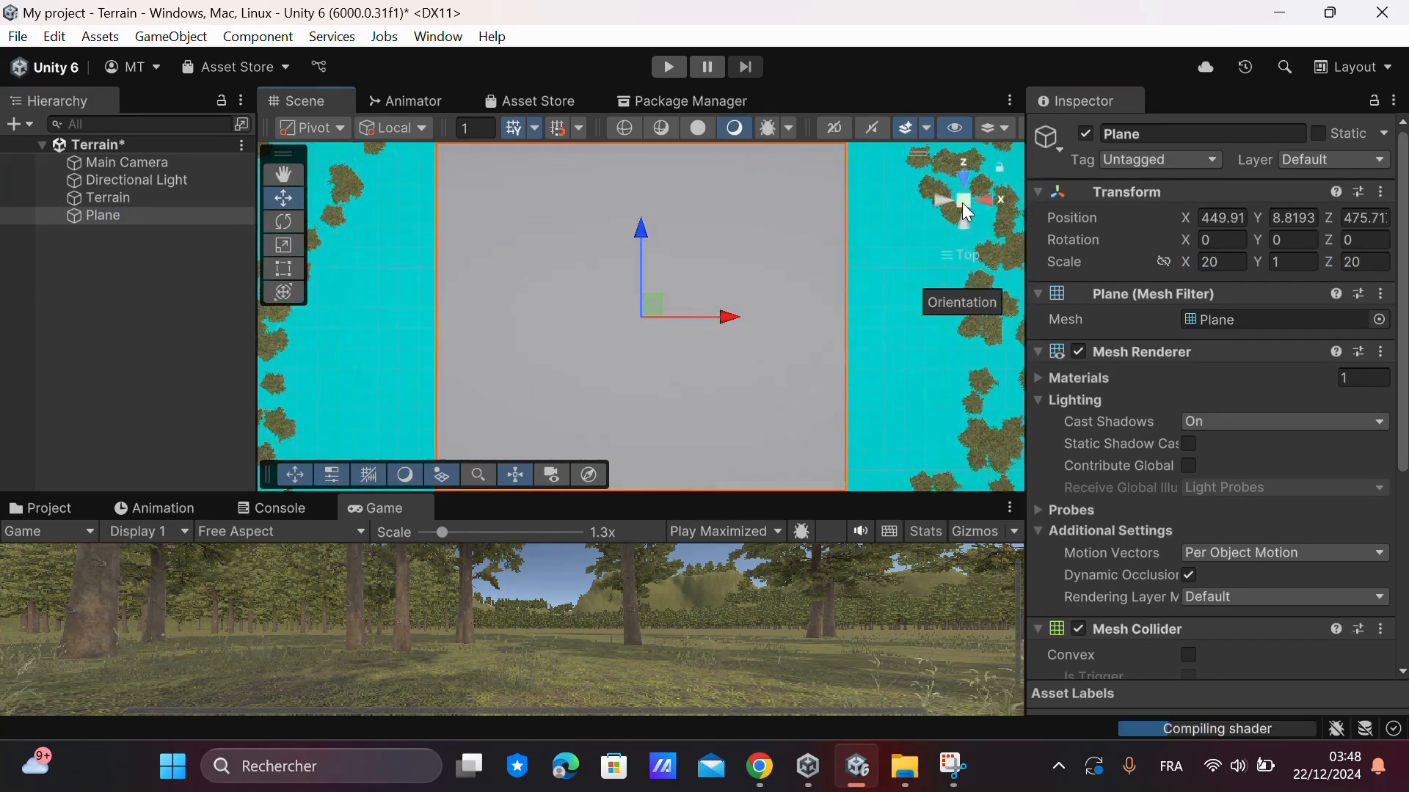
pyautogui.scroll(-4, 820, 286)
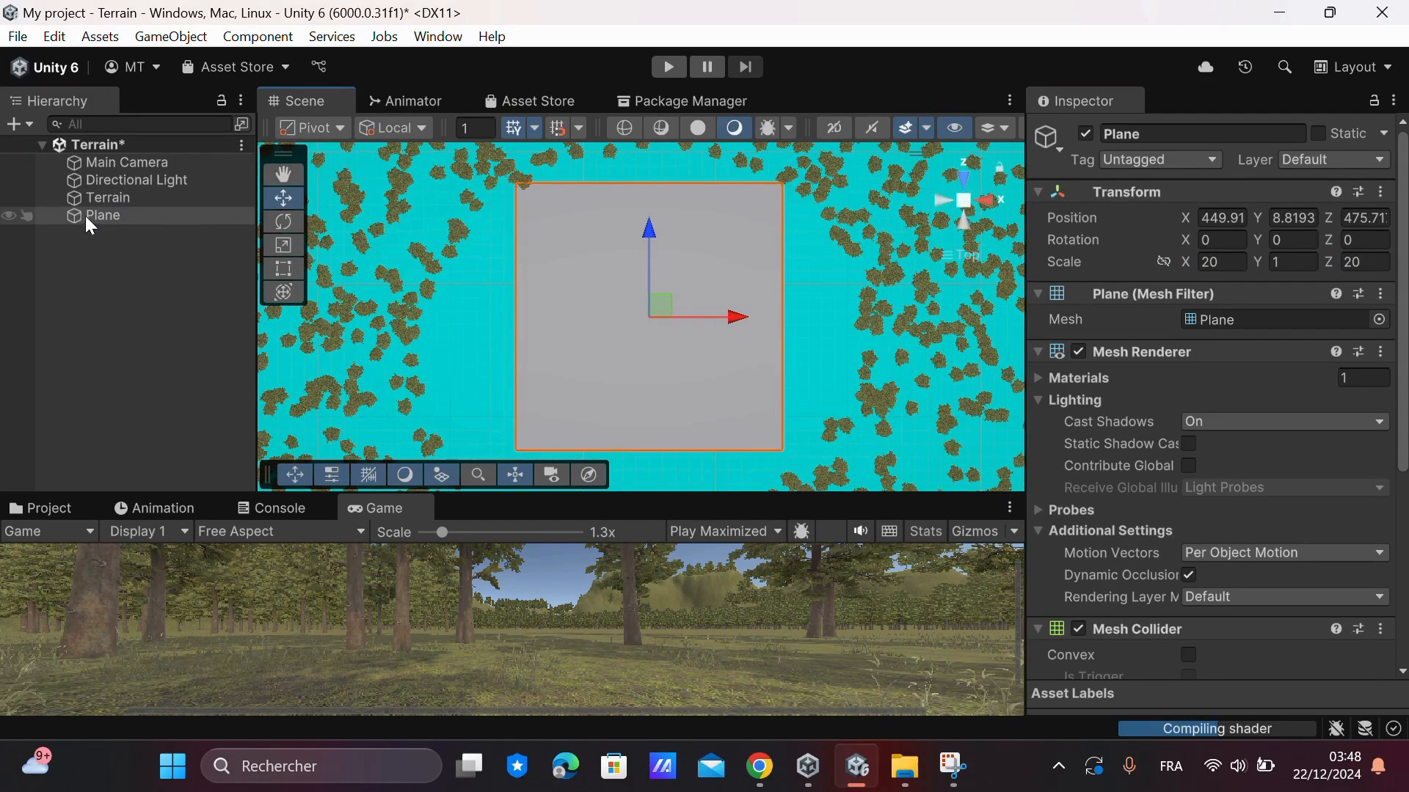
pyautogui.click(63, 510)
pyautogui.click(599, 528)
pyautogui.write('water')
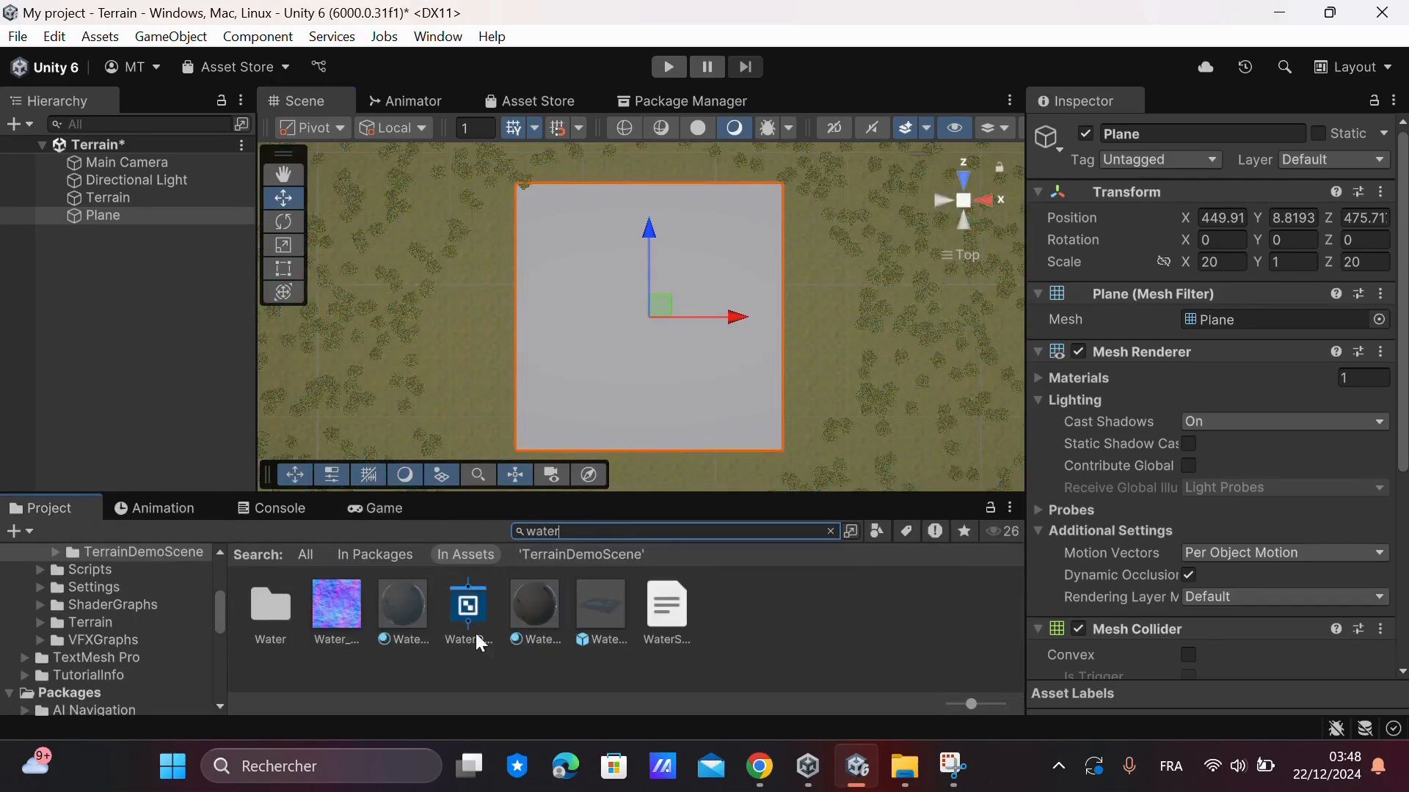
pyautogui.moveTo(403, 605); pyautogui.dragTo(649, 316)
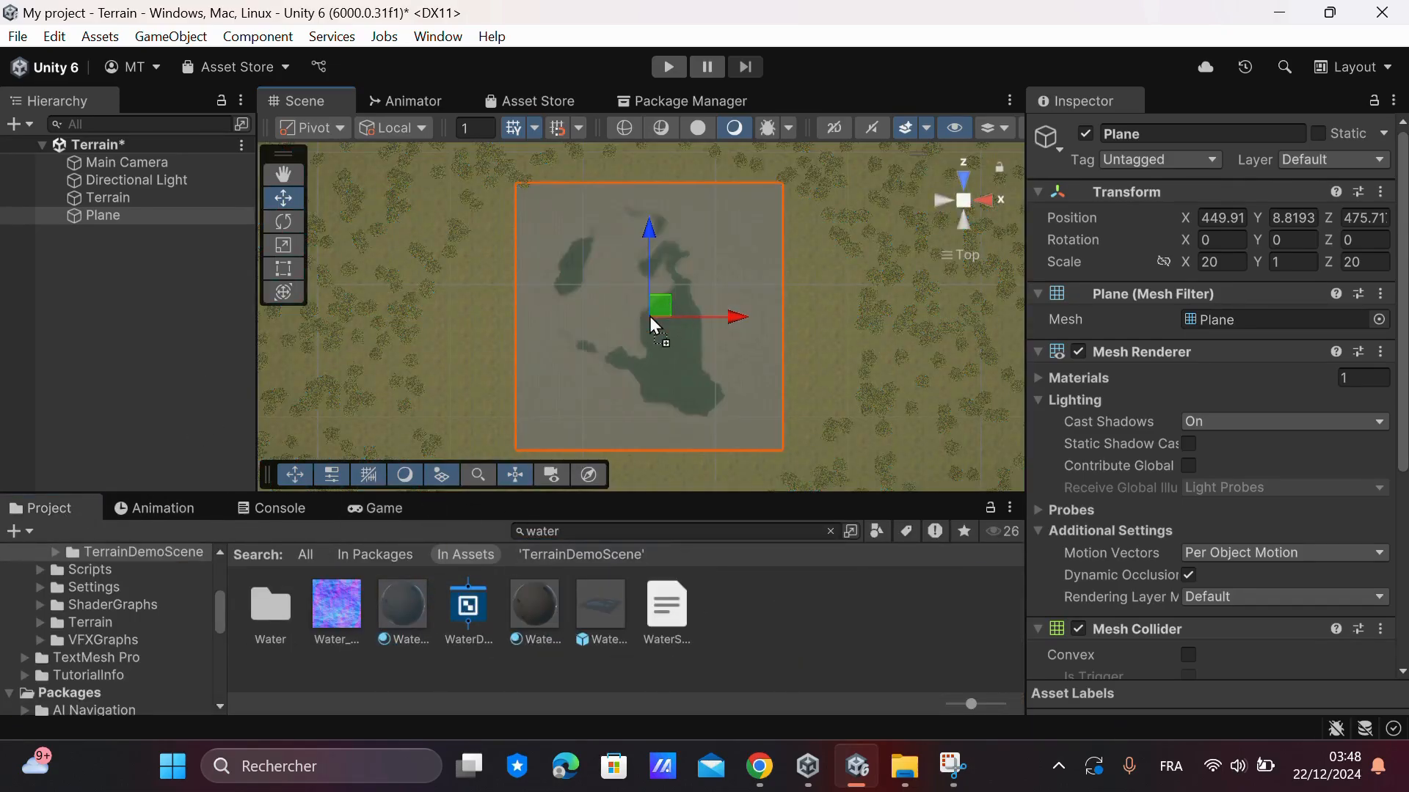
# Step: Switch the Terrain to Paint Holes and mask out the small elongated basin and the winding channel beside it over the water plane
pyautogui.click(108, 198)
pyautogui.click(1179, 322)
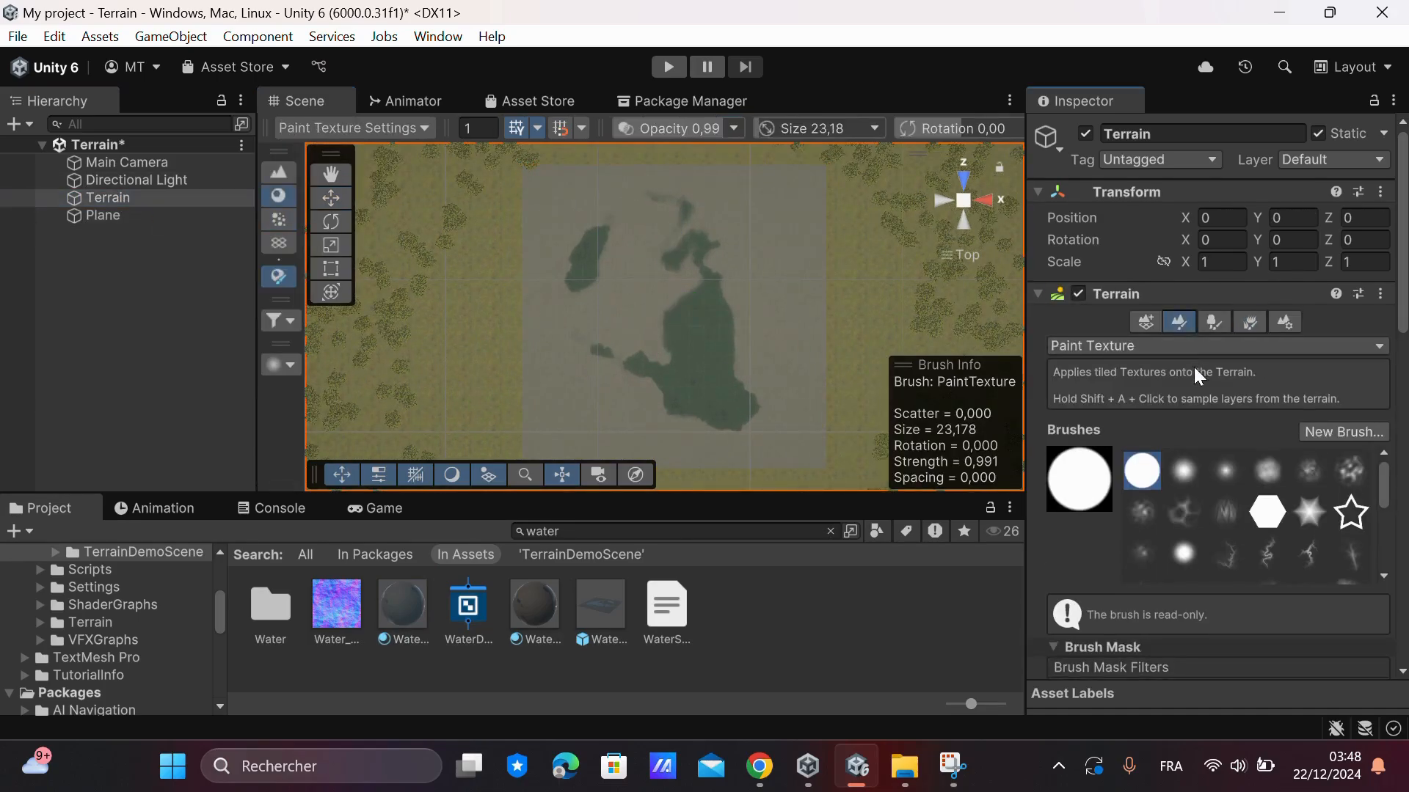
pyautogui.click(1201, 343)
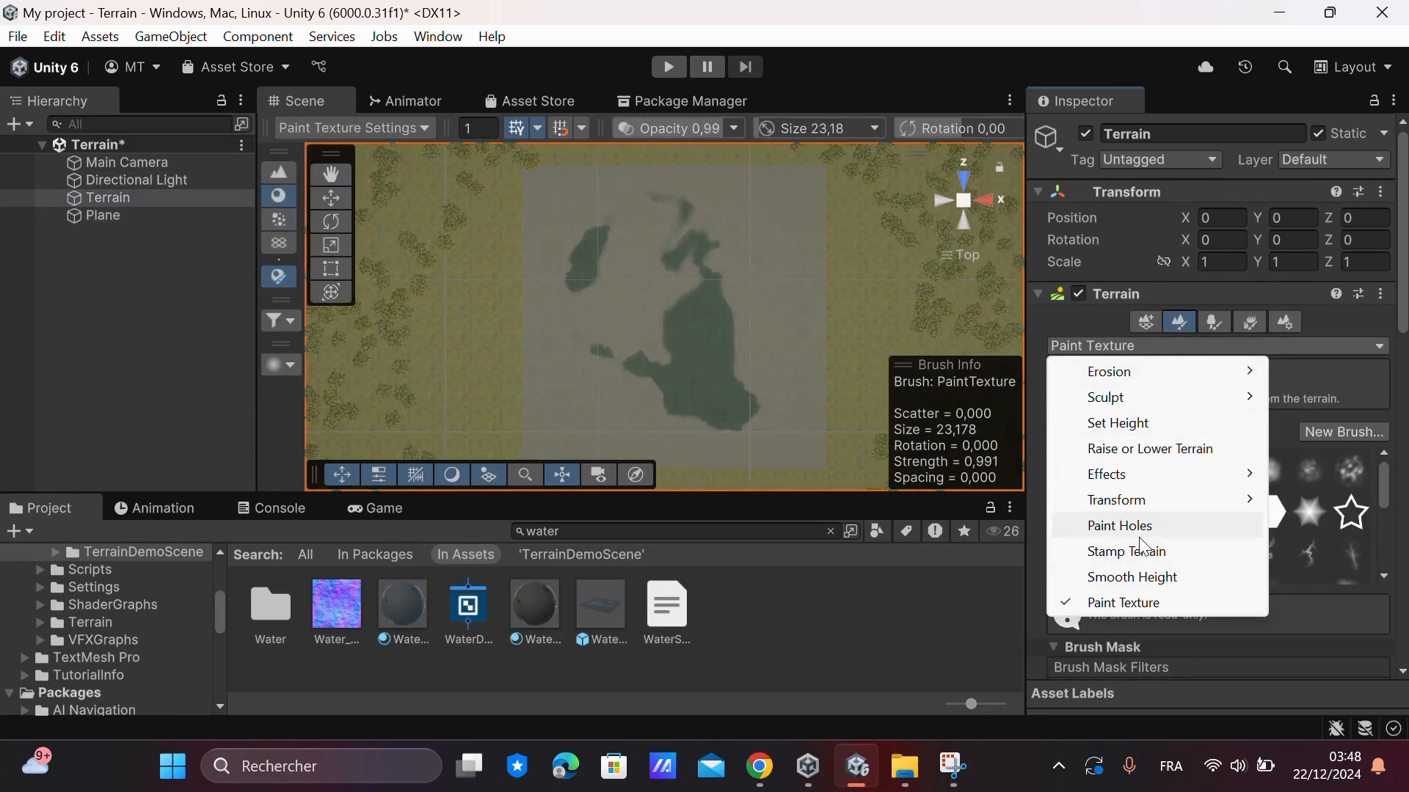
pyautogui.click(1120, 526)
pyautogui.moveTo(574, 292)
pyautogui.mouseDown()
pyautogui.moveTo(525, 342)
pyautogui.moveTo(533, 373)
pyautogui.mouseUp()
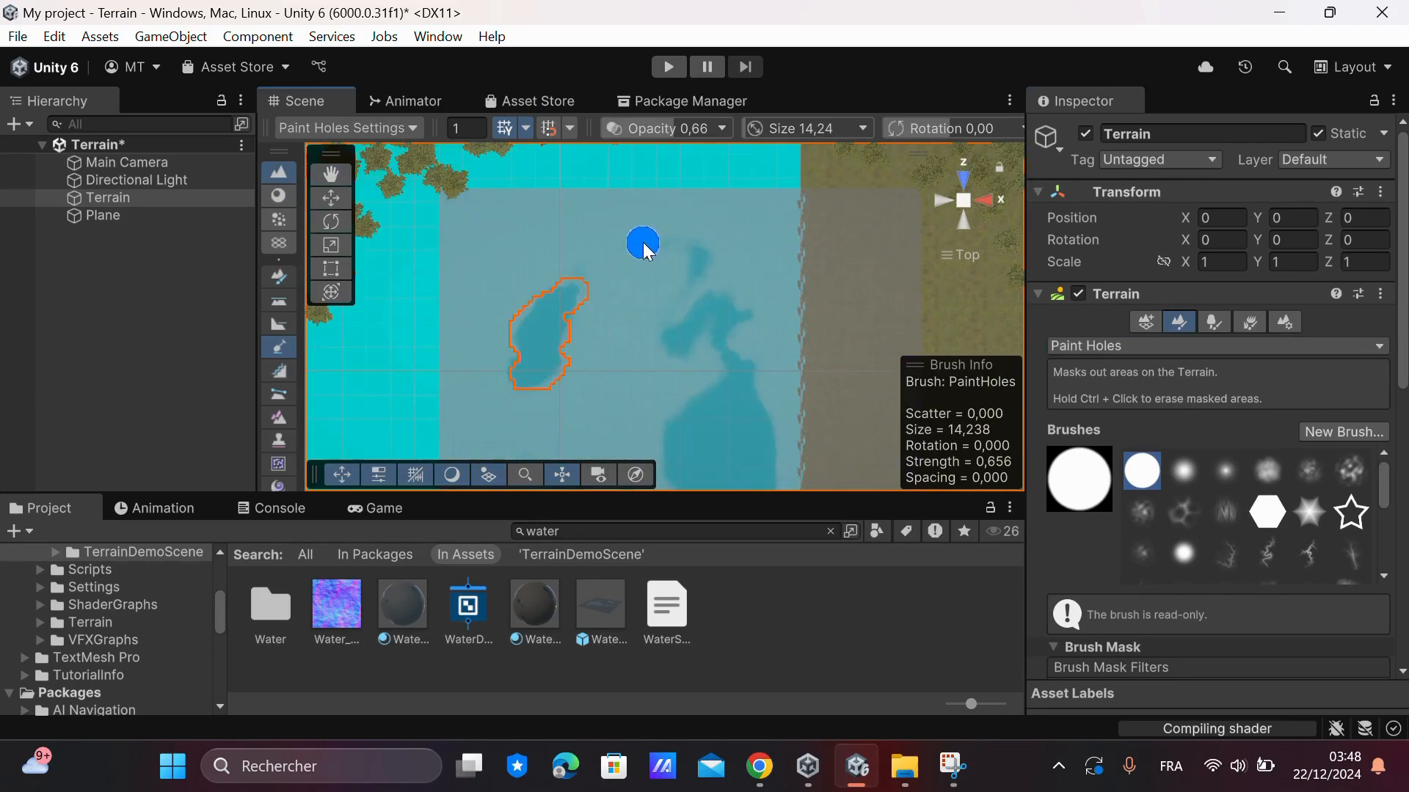
pyautogui.moveTo(669, 327)
pyautogui.mouseDown()
pyautogui.moveTo(729, 317)
pyautogui.moveTo(758, 406)
pyautogui.mouseUp()
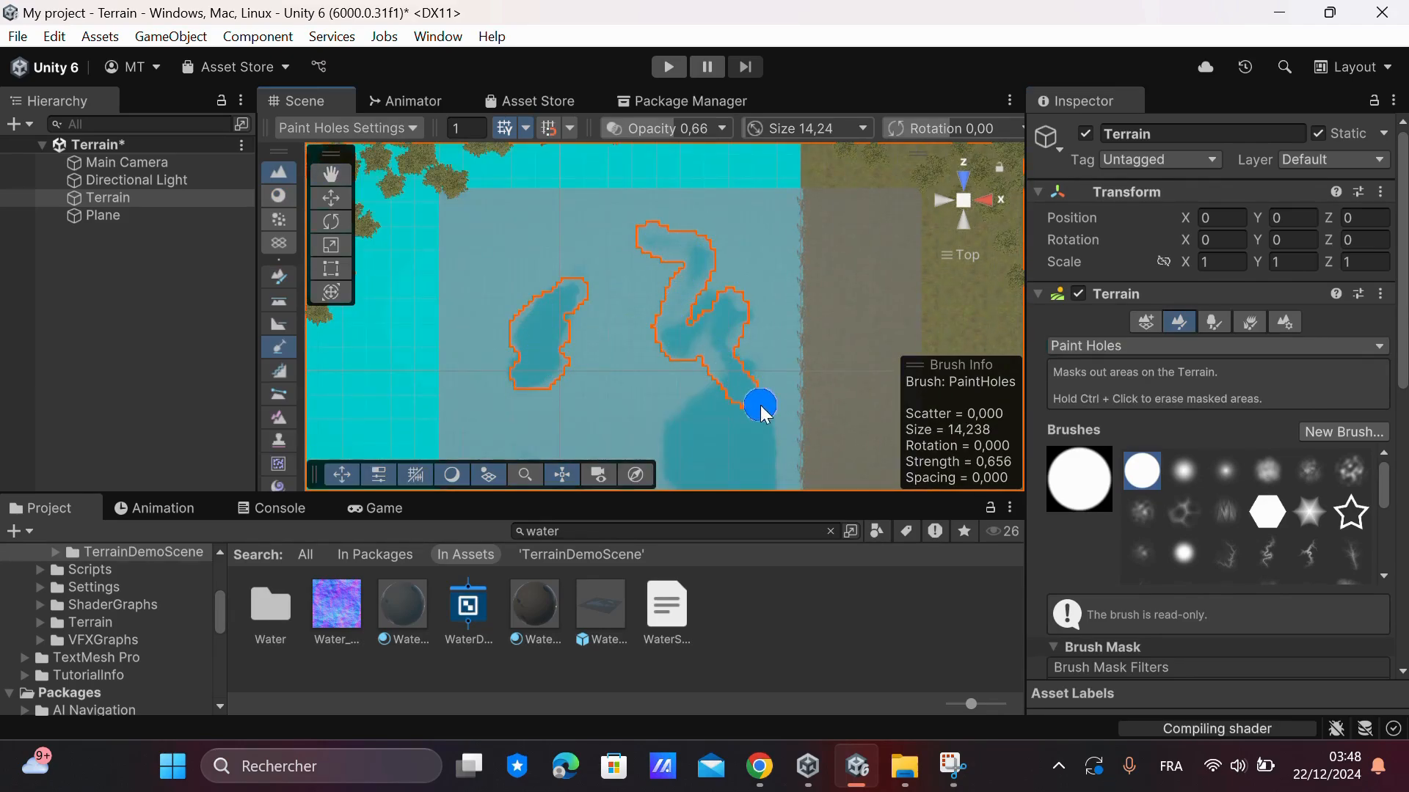
# Step: Mask out the large central basin and the small neighbouring hollow with the Paint Holes brush to expose the water plane
pyautogui.moveTo(758, 406); pyautogui.dragTo(745, 293, button='middle')
pyautogui.moveTo(736, 268); pyautogui.dragTo(785, 466)
pyautogui.moveTo(785, 465); pyautogui.dragTo(821, 392, button='middle')
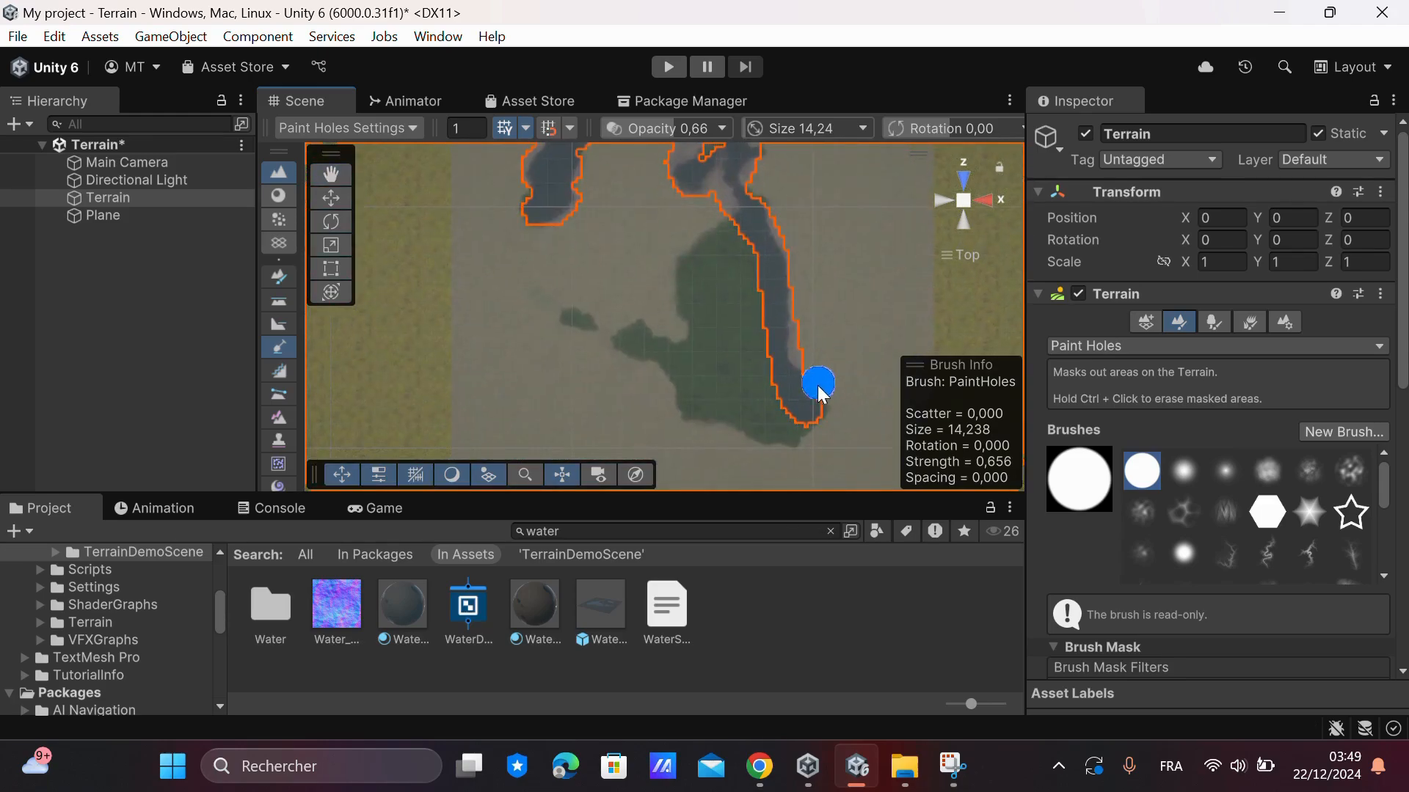
pyautogui.moveTo(786, 434); pyautogui.dragTo(636, 345)
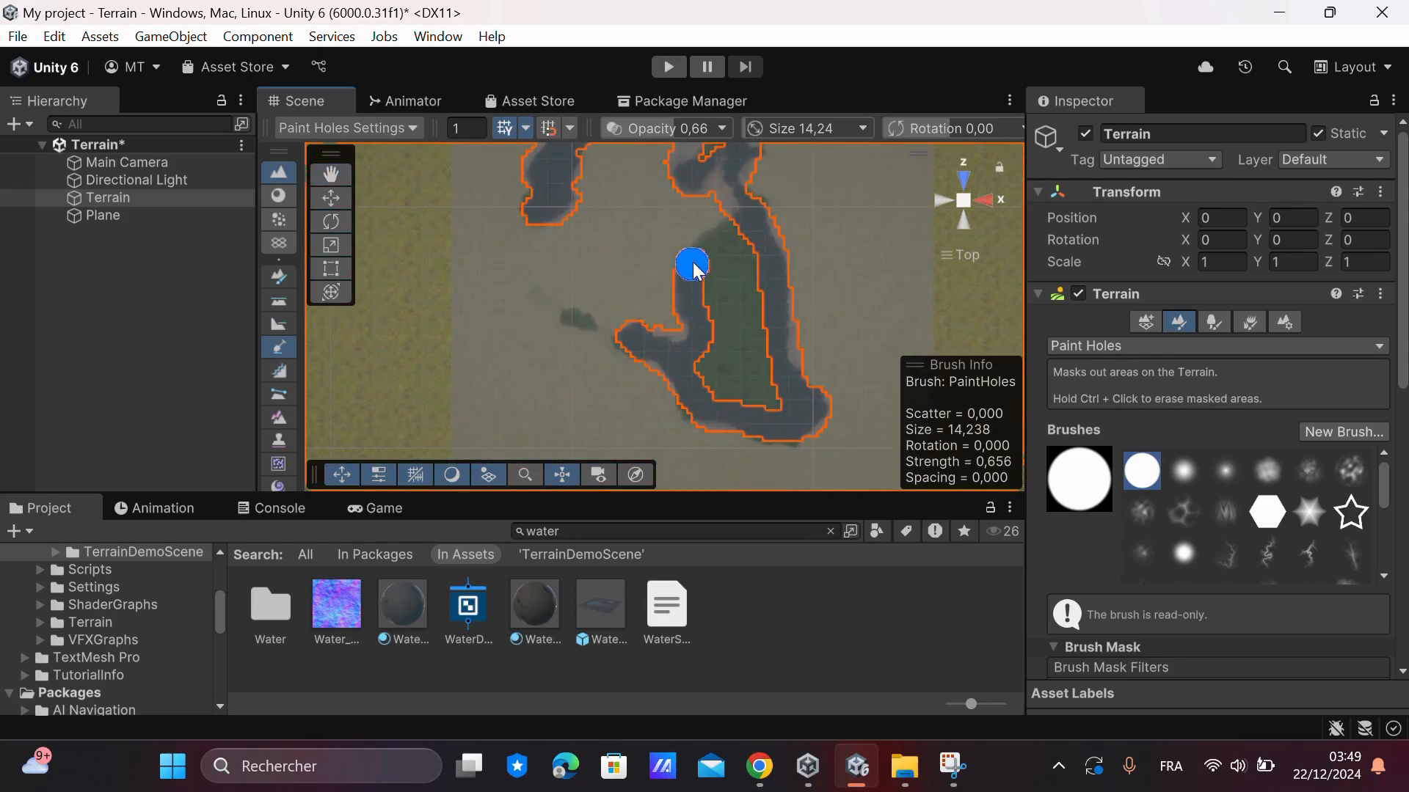
pyautogui.moveTo(693, 268)
pyautogui.mouseDown()
pyautogui.moveTo(716, 337)
pyautogui.moveTo(723, 260)
pyautogui.mouseUp()
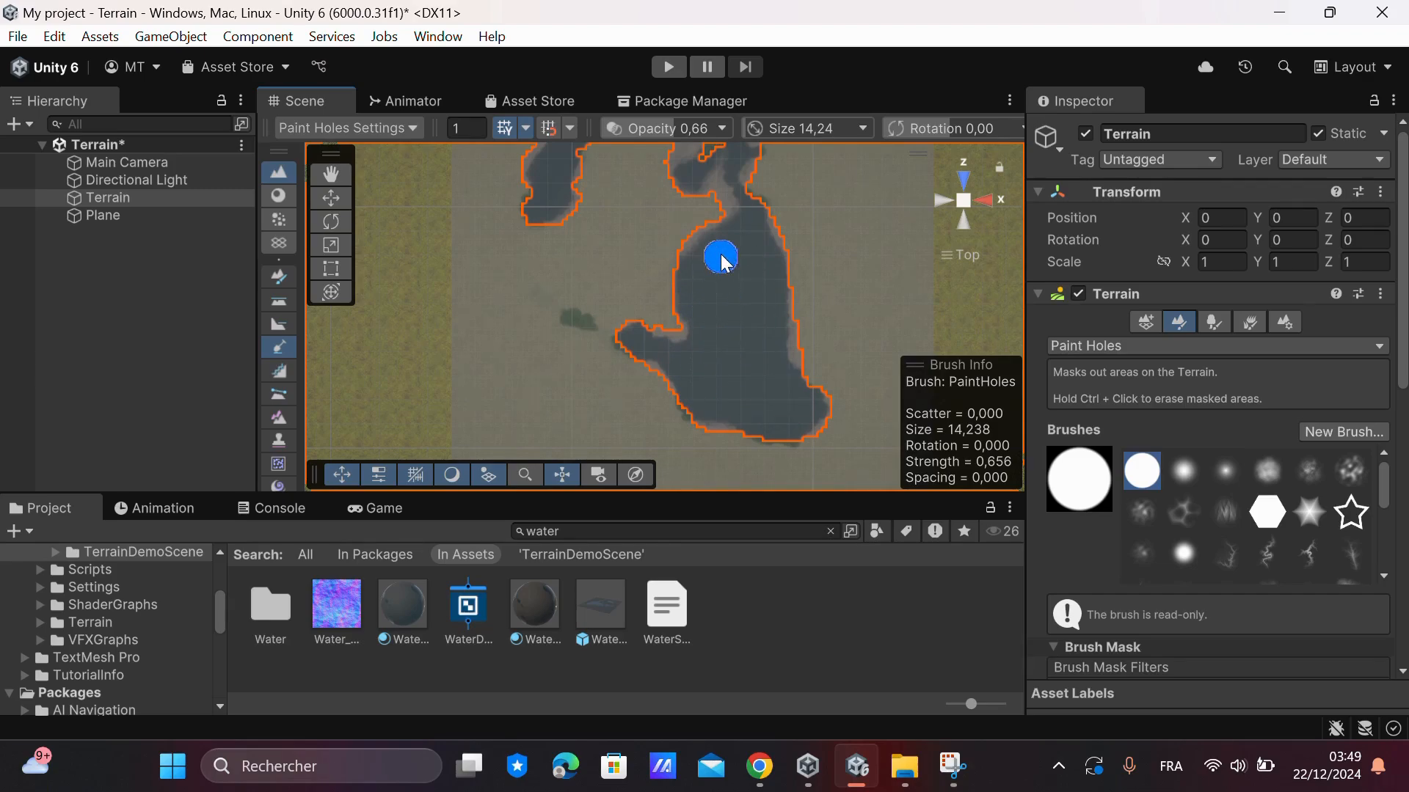
pyautogui.moveTo(758, 278); pyautogui.dragTo(812, 446, button='middle')
pyautogui.scroll(-4, 829, 390)
pyautogui.moveTo(829, 390); pyautogui.dragTo(784, 301, button='middle')
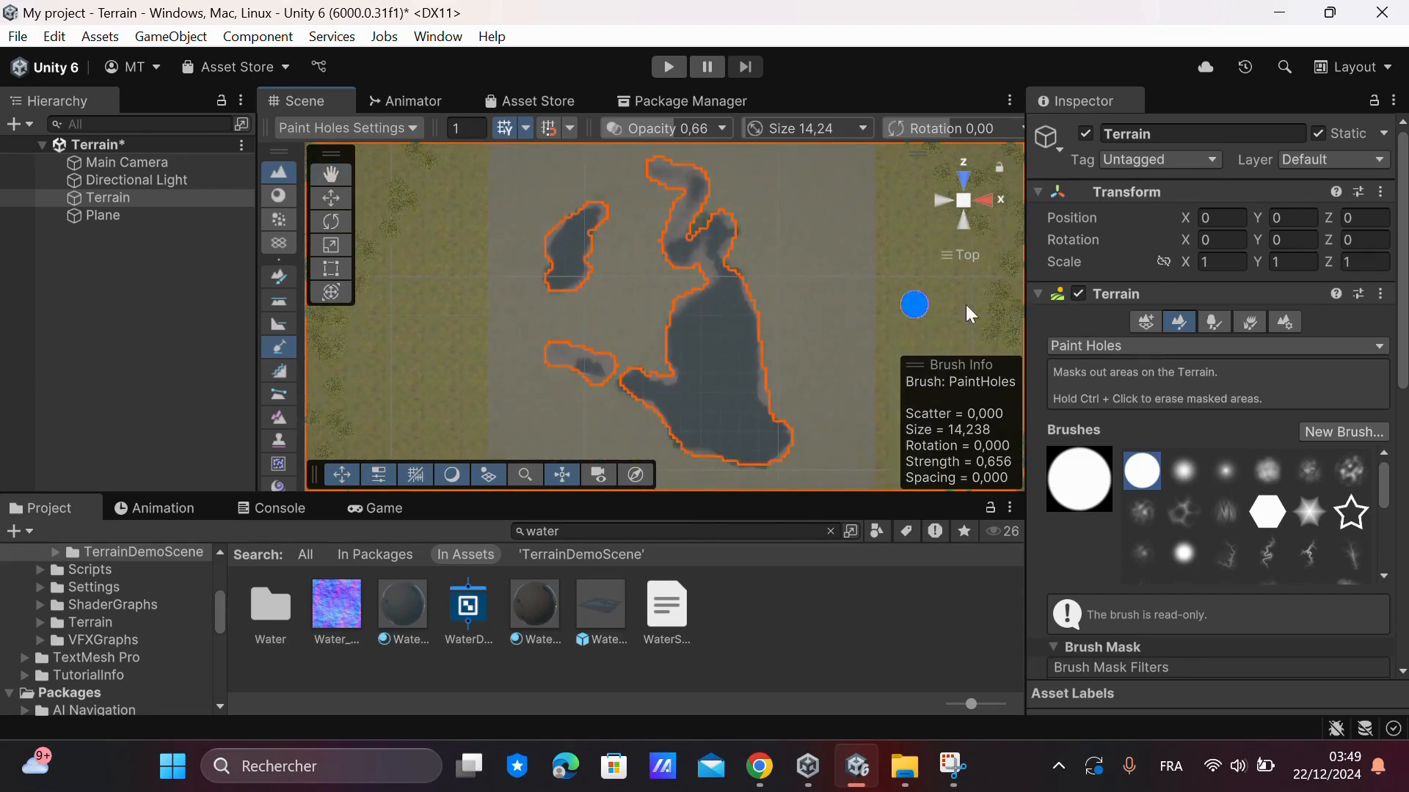
# Step: Lower the water Plane slightly so that it sits beneath the terrain surface and shows only through the painted holes
pyautogui.click(108, 221)
pyautogui.moveTo(774, 416); pyautogui.dragTo(536, 211, button='right')
pyautogui.click(960, 256)
pyautogui.moveTo(850, 484); pyautogui.dragTo(814, 389, button='right')
pyautogui.moveTo(653, 393); pyautogui.dragTo(597, 230, button='middle')
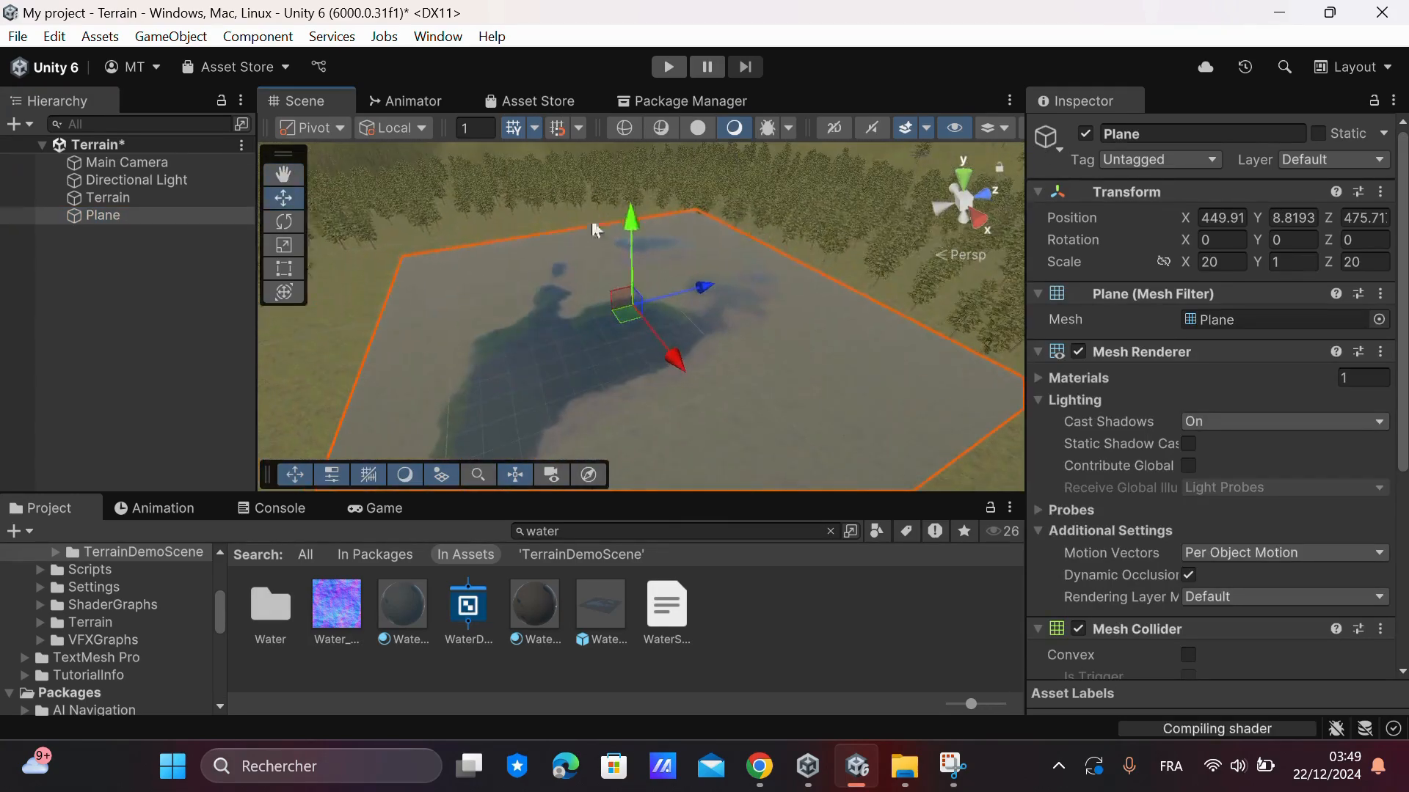
pyautogui.moveTo(634, 226)
pyautogui.mouseDown()
pyautogui.moveTo(624, 219)
pyautogui.moveTo(625, 246)
pyautogui.mouseUp()
# Step: Switch the Terrain to Paint Texture and add Tidal_Pools_B as a new terrain layer
pyautogui.click(136, 179)
pyautogui.click(108, 198)
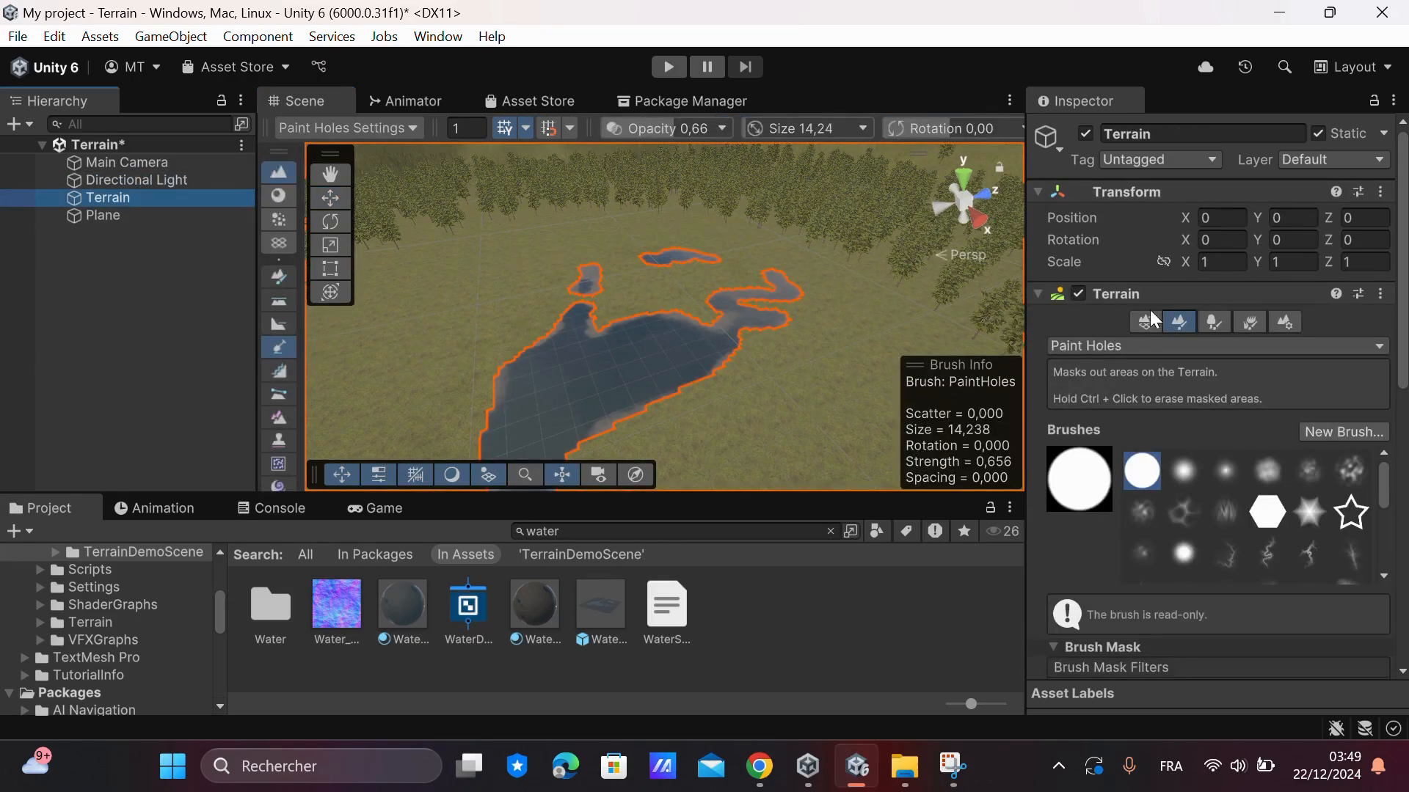
pyautogui.click(1174, 345)
pyautogui.click(1144, 600)
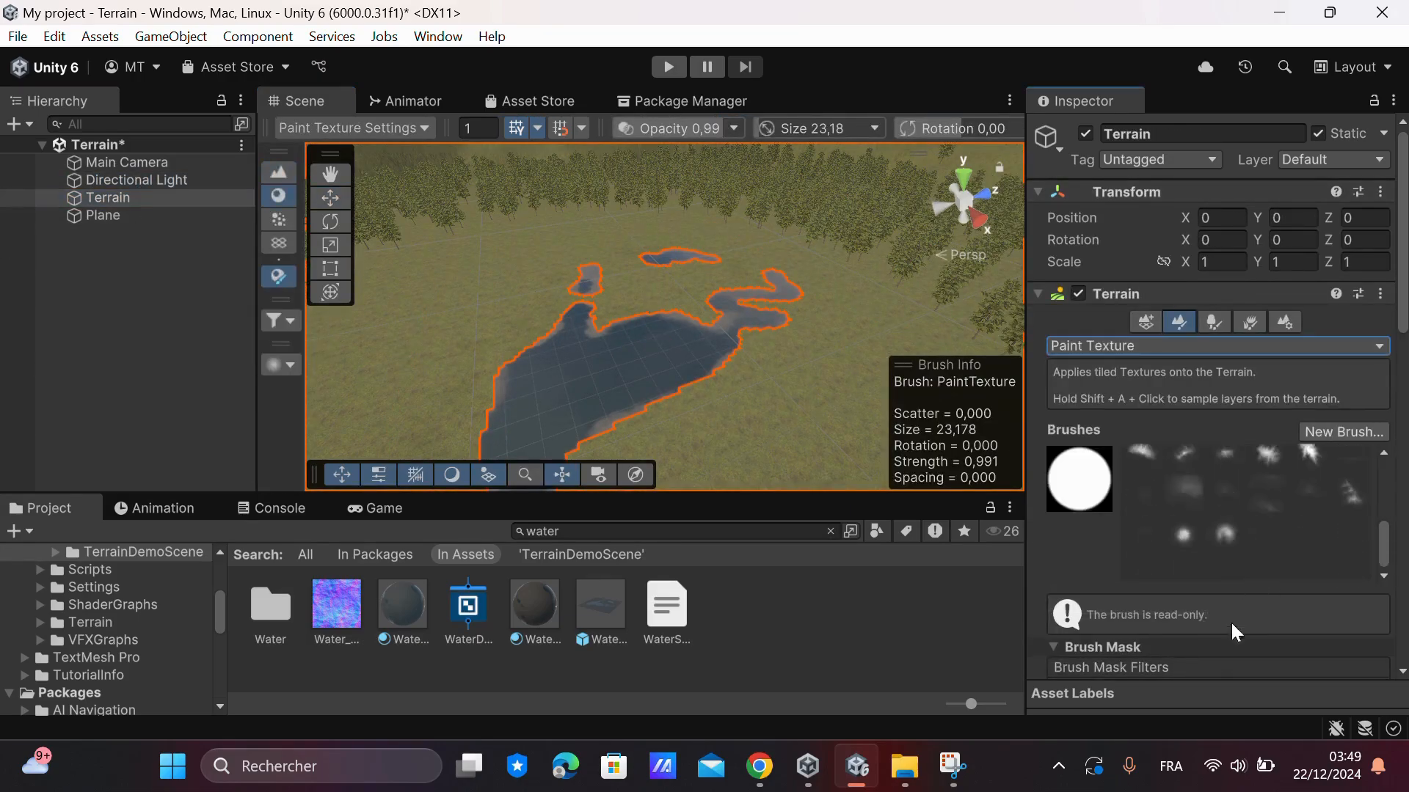
pyautogui.scroll(-5, 1204, 553)
pyautogui.scroll(-2, 1318, 502)
pyautogui.click(1088, 525)
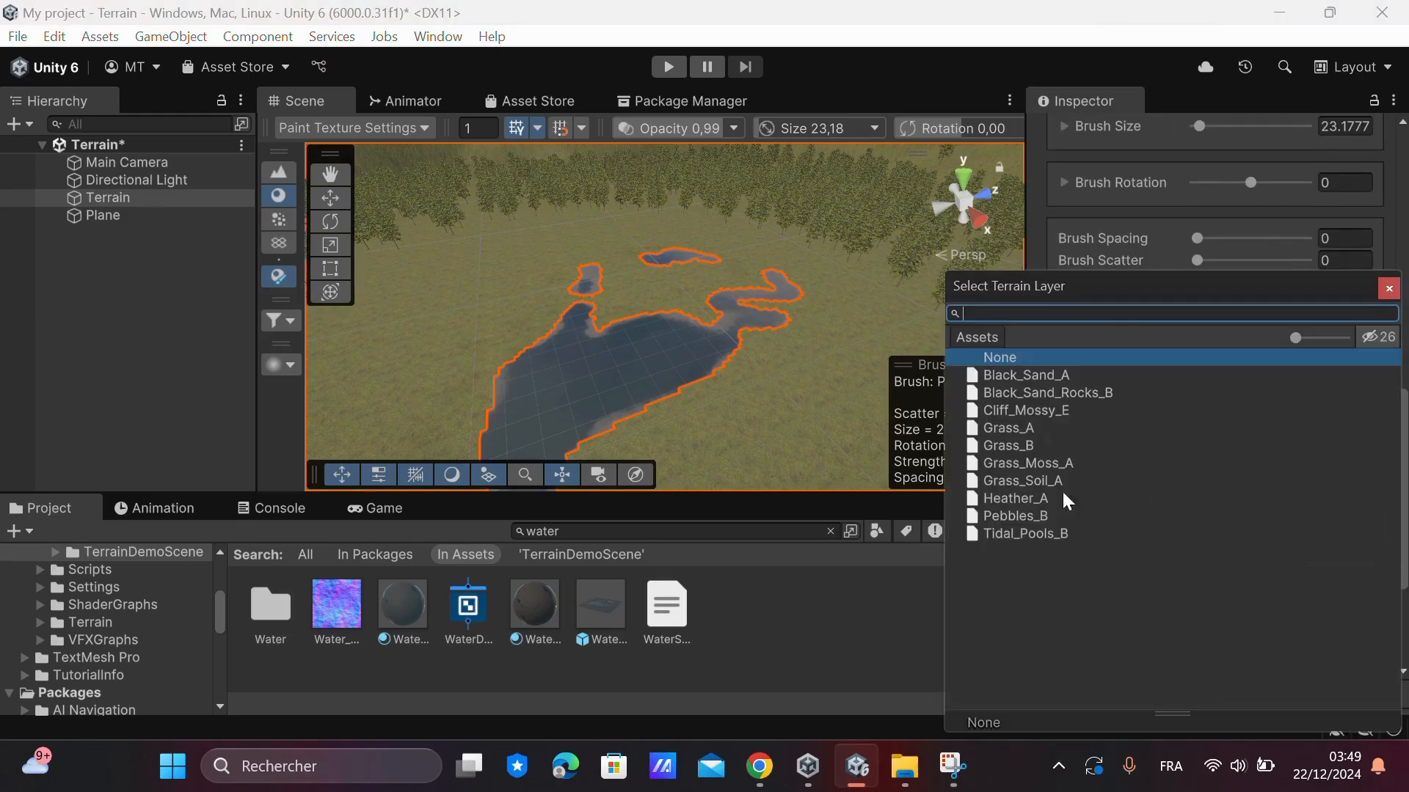
pyautogui.doubleClick(1023, 536)
# Step: Paint the Tidal_Pools_B texture along the shores surrounding all the water pools
pyautogui.moveTo(662, 354)
pyautogui.keyDown('alt'); pyautogui.mouseDown()
pyautogui.moveTo(826, 430)
pyautogui.moveTo(690, 352)
pyautogui.mouseUp(); pyautogui.keyUp('alt')
pyautogui.moveTo(689, 352)
pyautogui.mouseDown()
pyautogui.moveTo(676, 425)
pyautogui.moveTo(856, 302)
pyautogui.moveTo(758, 264)
pyautogui.moveTo(670, 274)
pyautogui.moveTo(645, 242)
pyautogui.moveTo(699, 187)
pyautogui.moveTo(728, 227)
pyautogui.moveTo(727, 265)
pyautogui.mouseUp()
pyautogui.moveTo(817, 314); pyautogui.dragTo(722, 347, button='middle')
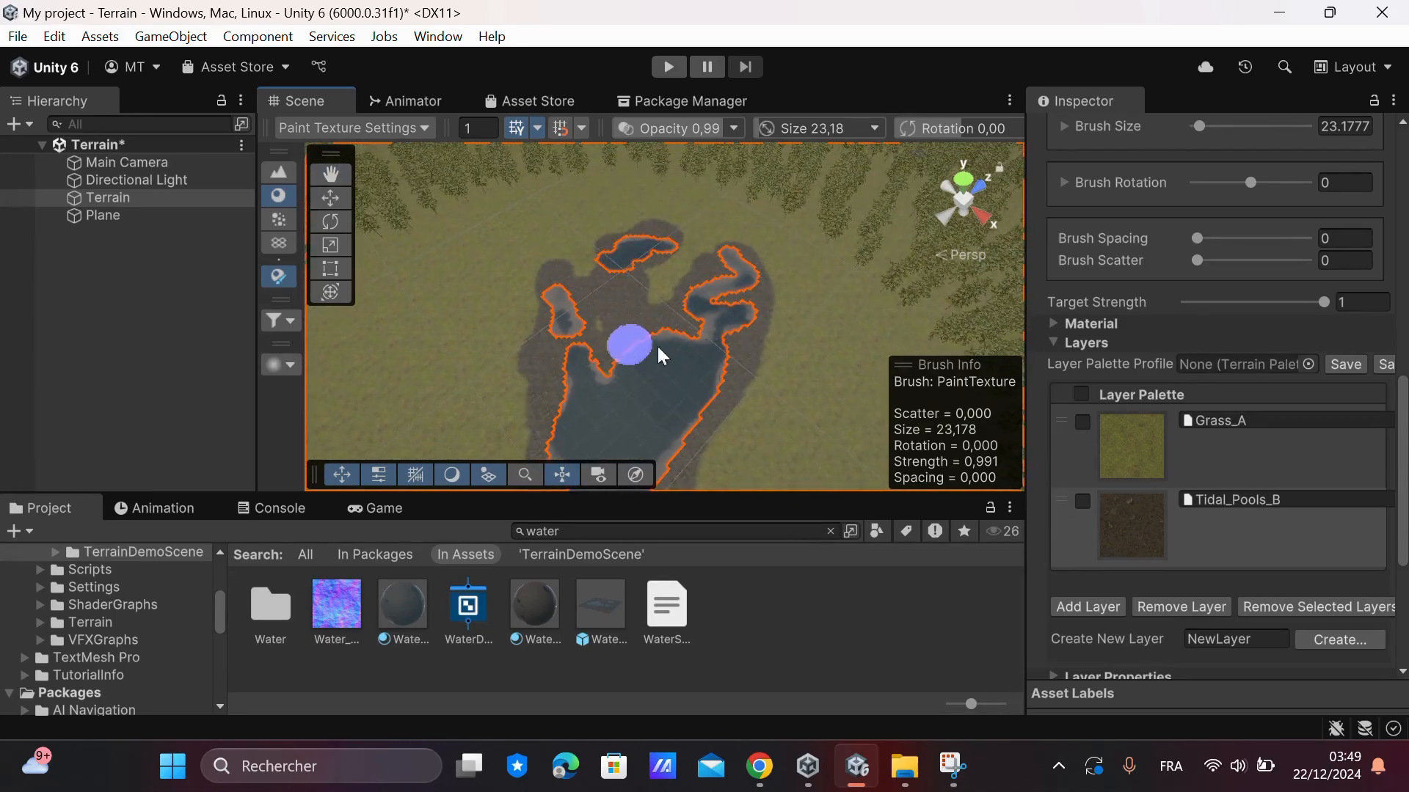
pyautogui.scroll(1, 1274, 570)
pyautogui.scroll(1, 1273, 570)
pyautogui.moveTo(654, 415)
pyautogui.keyDown('alt'); pyautogui.mouseDown()
pyautogui.moveTo(680, 355)
pyautogui.moveTo(729, 359)
pyautogui.mouseUp(); pyautogui.keyUp('alt')
# Step: Clear the asset search and apply the last reflection probe cubemap in the TerrainDemoScene folder to the sky as the skybox
pyautogui.click(829, 531)
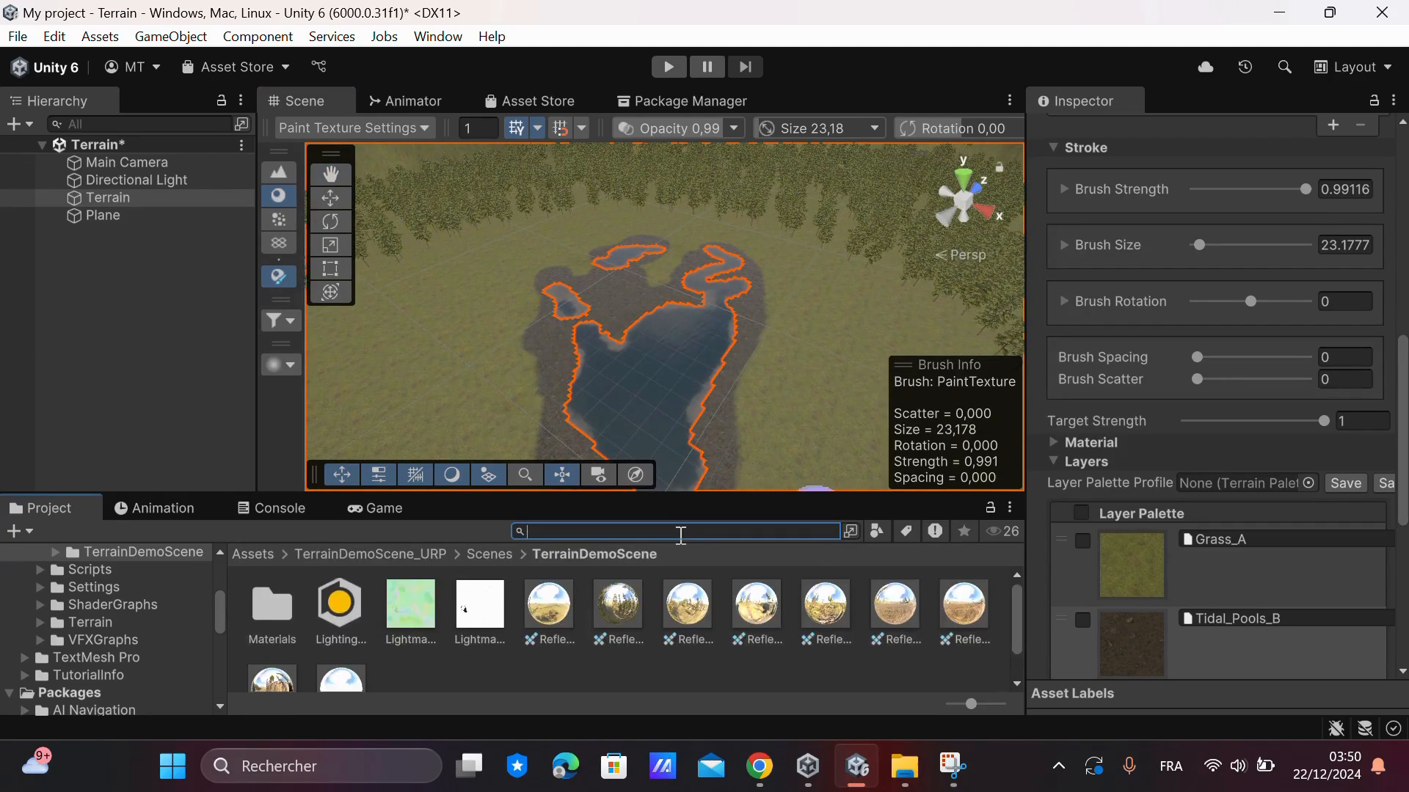
pyautogui.moveTo(626, 450); pyautogui.dragTo(625, 308, button='right')
pyautogui.moveTo(341, 684); pyautogui.dragTo(752, 192)
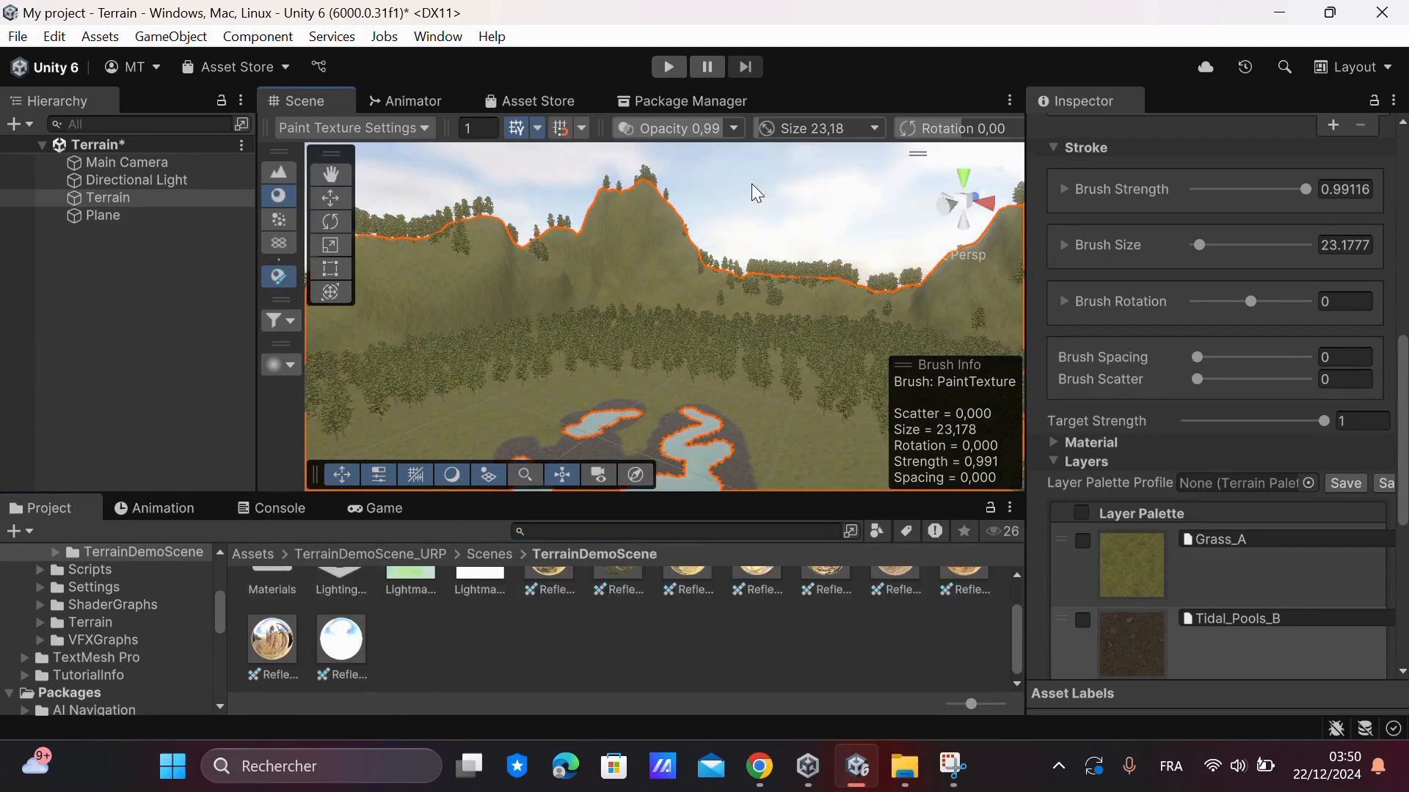
pyautogui.moveTo(752, 192); pyautogui.dragTo(714, 299, button='right')
pyautogui.scroll(-3, 714, 299)
# Step: Move the Main Camera to the edge of the water and adjust its height and tilt using the Game view
pyautogui.click(126, 162)
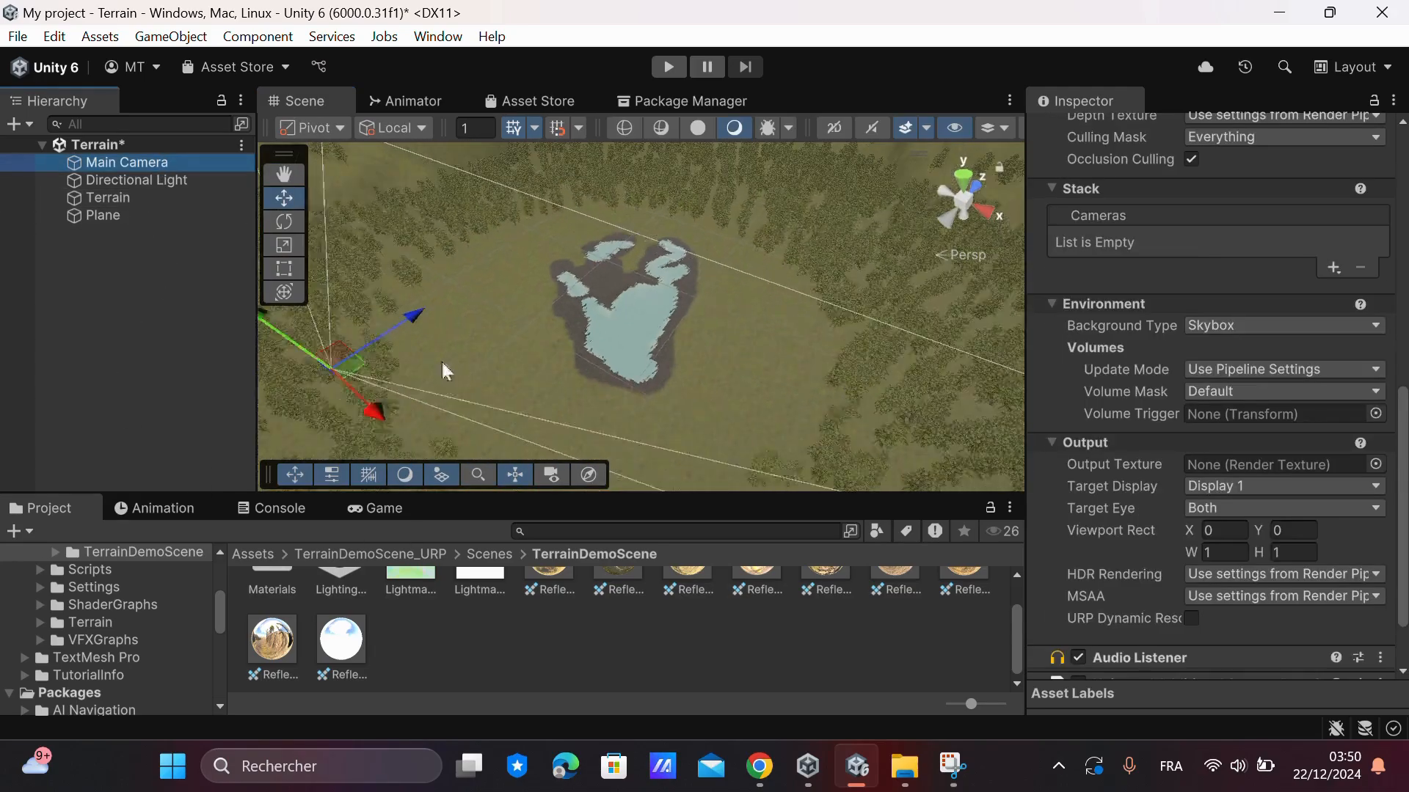
pyautogui.moveTo(488, 383); pyautogui.dragTo(633, 273)
pyautogui.click(381, 505)
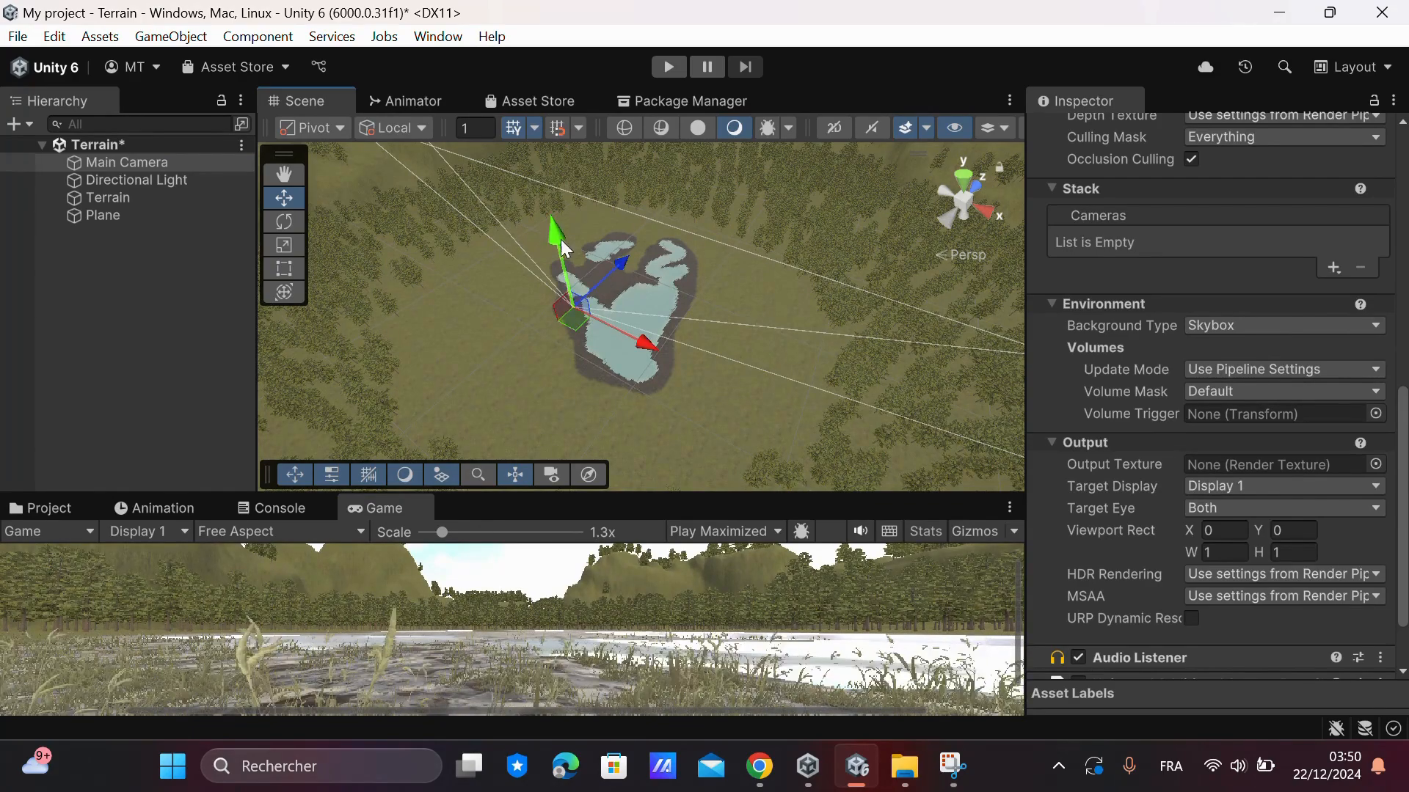
pyautogui.moveTo(561, 239); pyautogui.dragTo(513, 261)
pyautogui.click(283, 222)
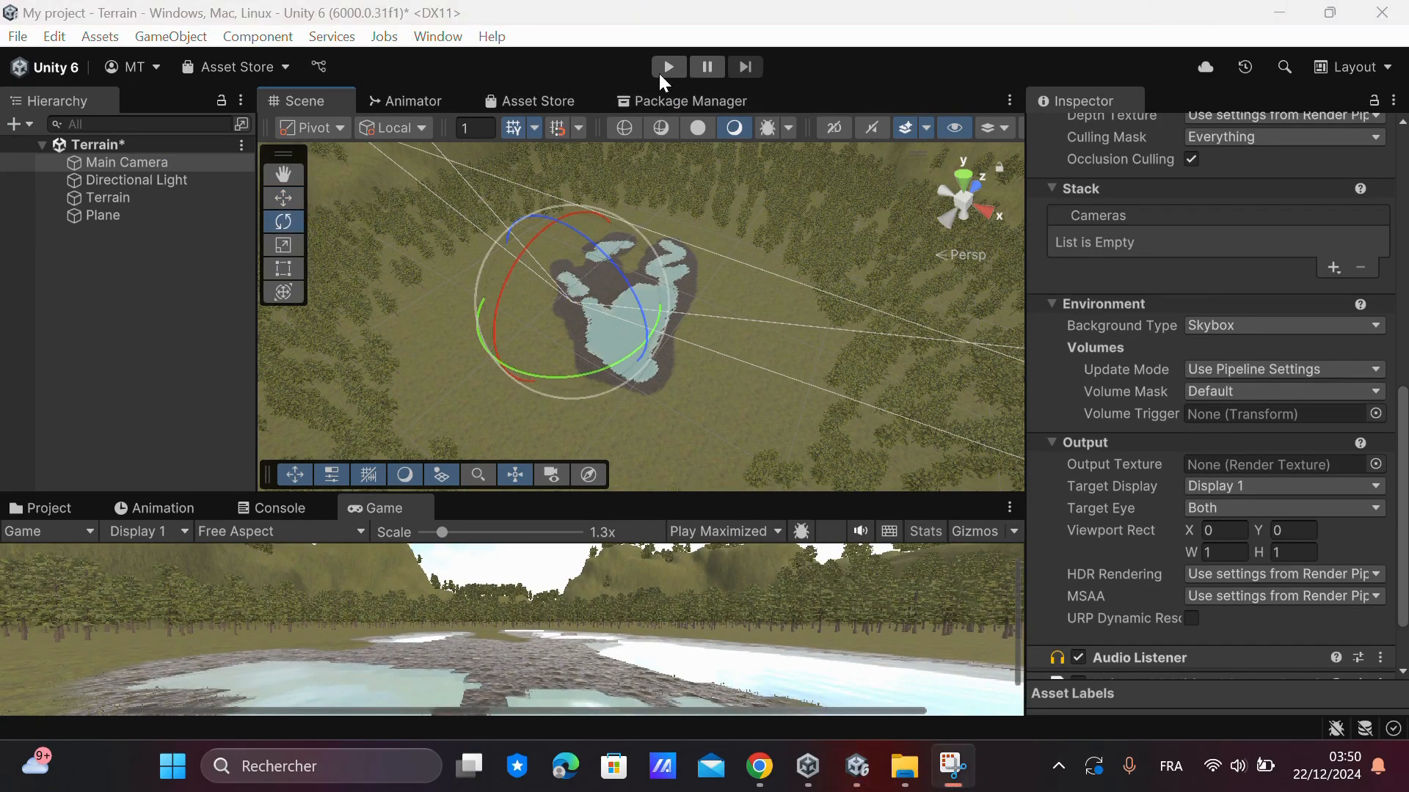
pyautogui.scroll(-1, 716, 369)
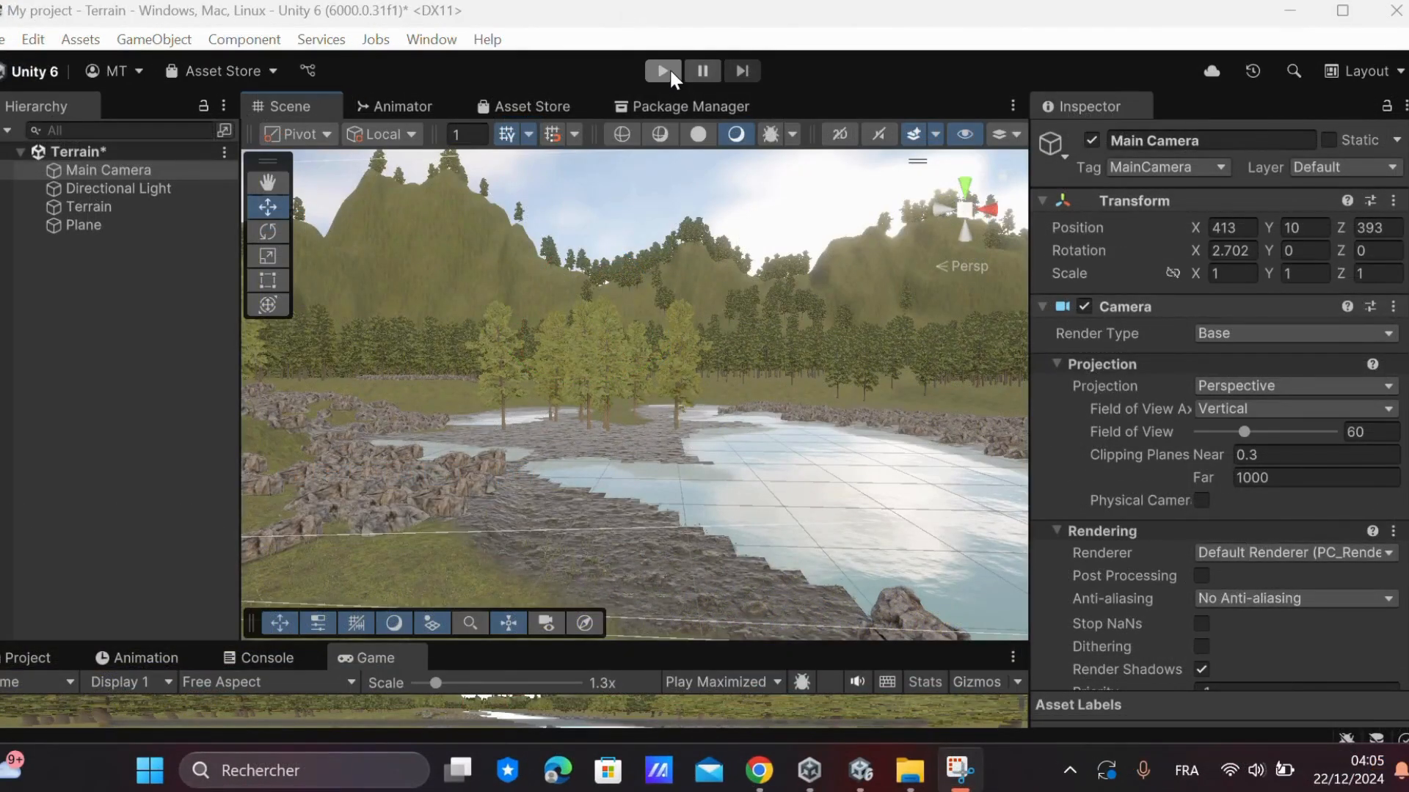
# Step: Play the scene to preview the finished landscape and close the G2 Character Guild Book window
pyautogui.click(669, 69)
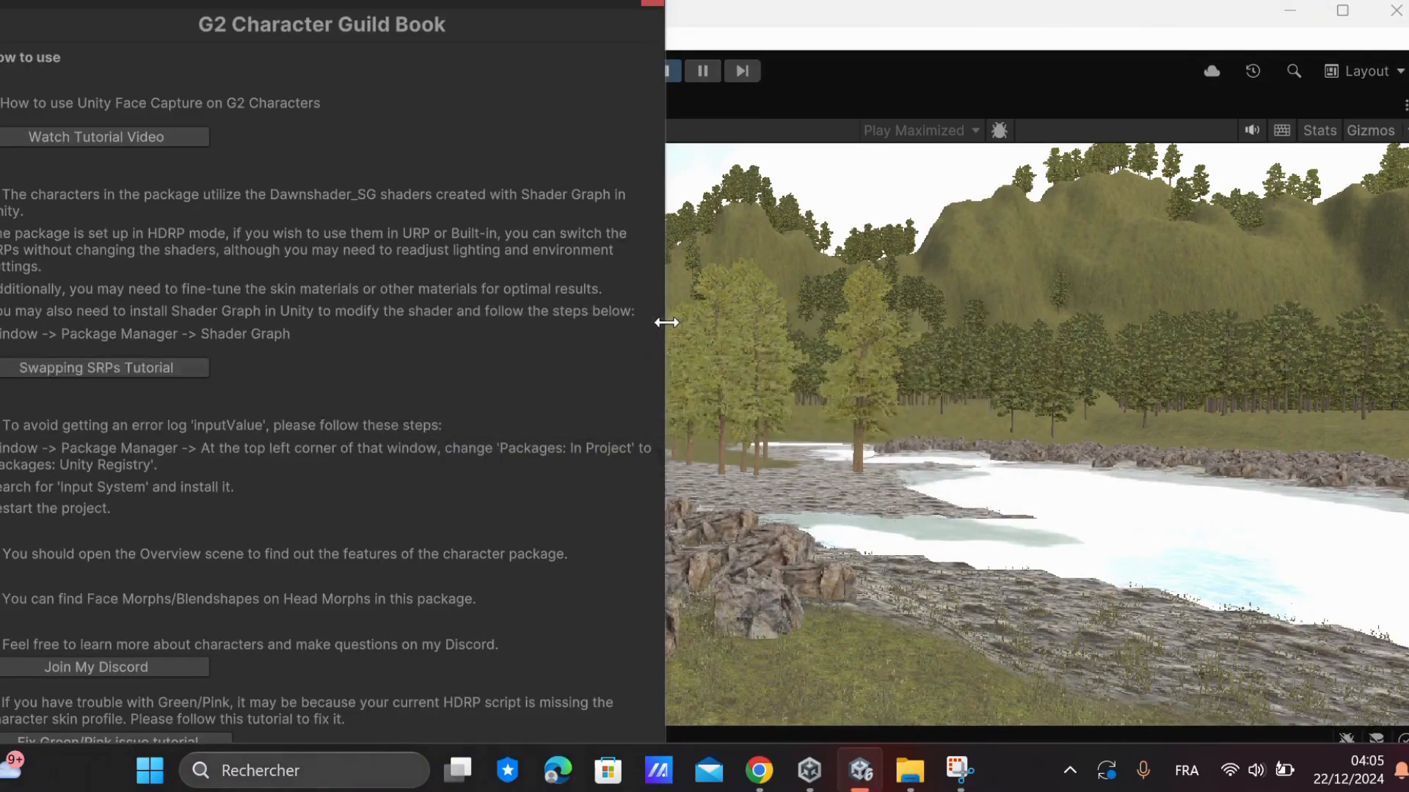
pyautogui.moveTo(485, 1); pyautogui.dragTo(438, 87)
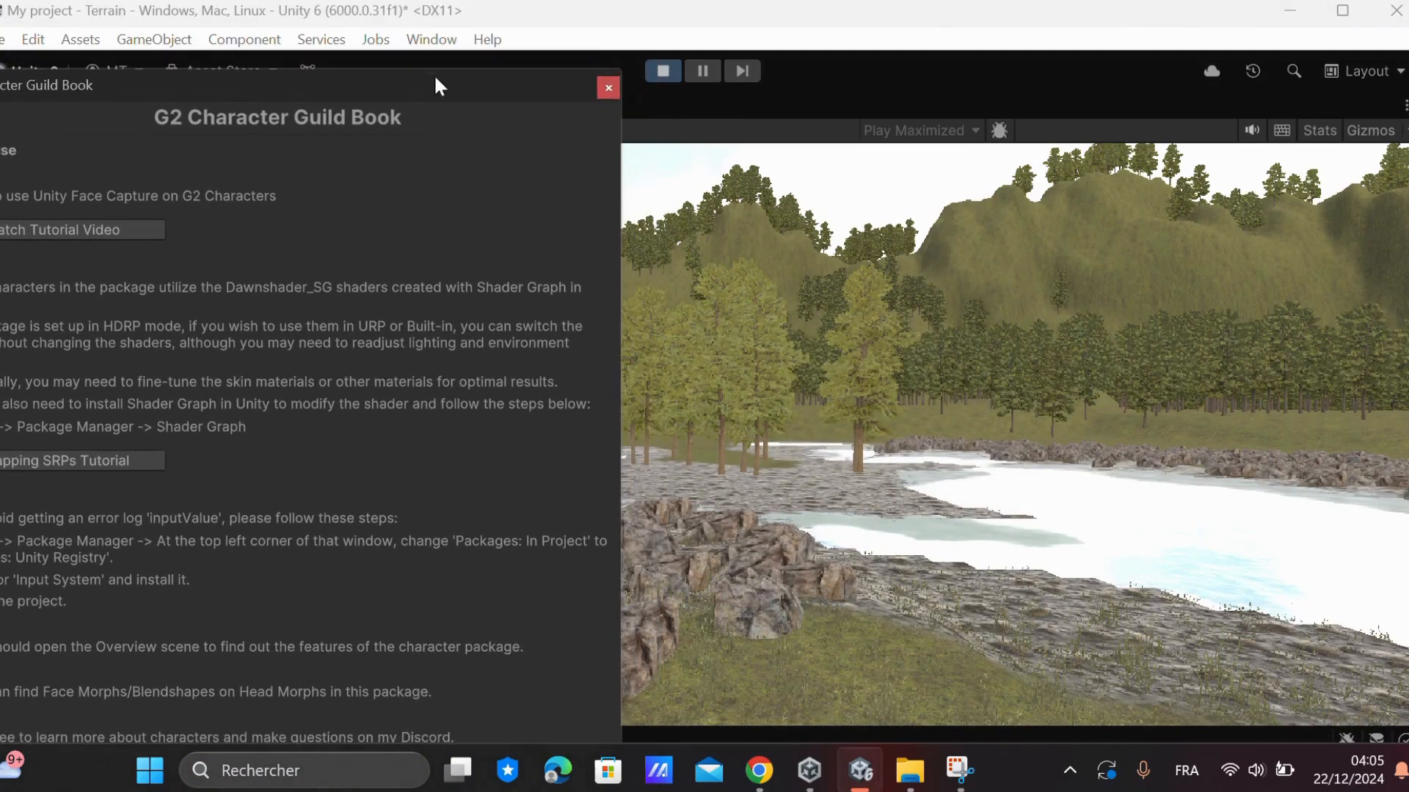
pyautogui.click(608, 88)
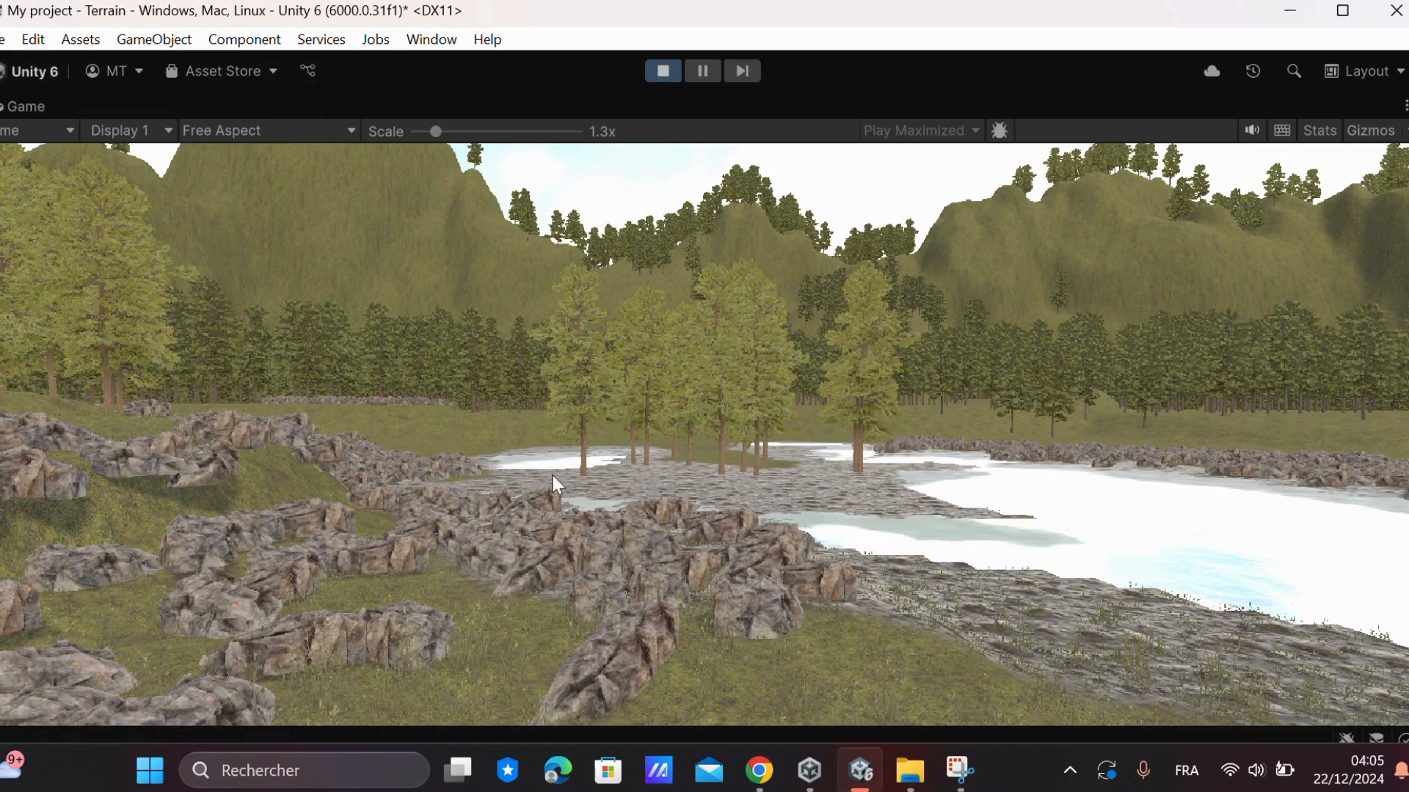